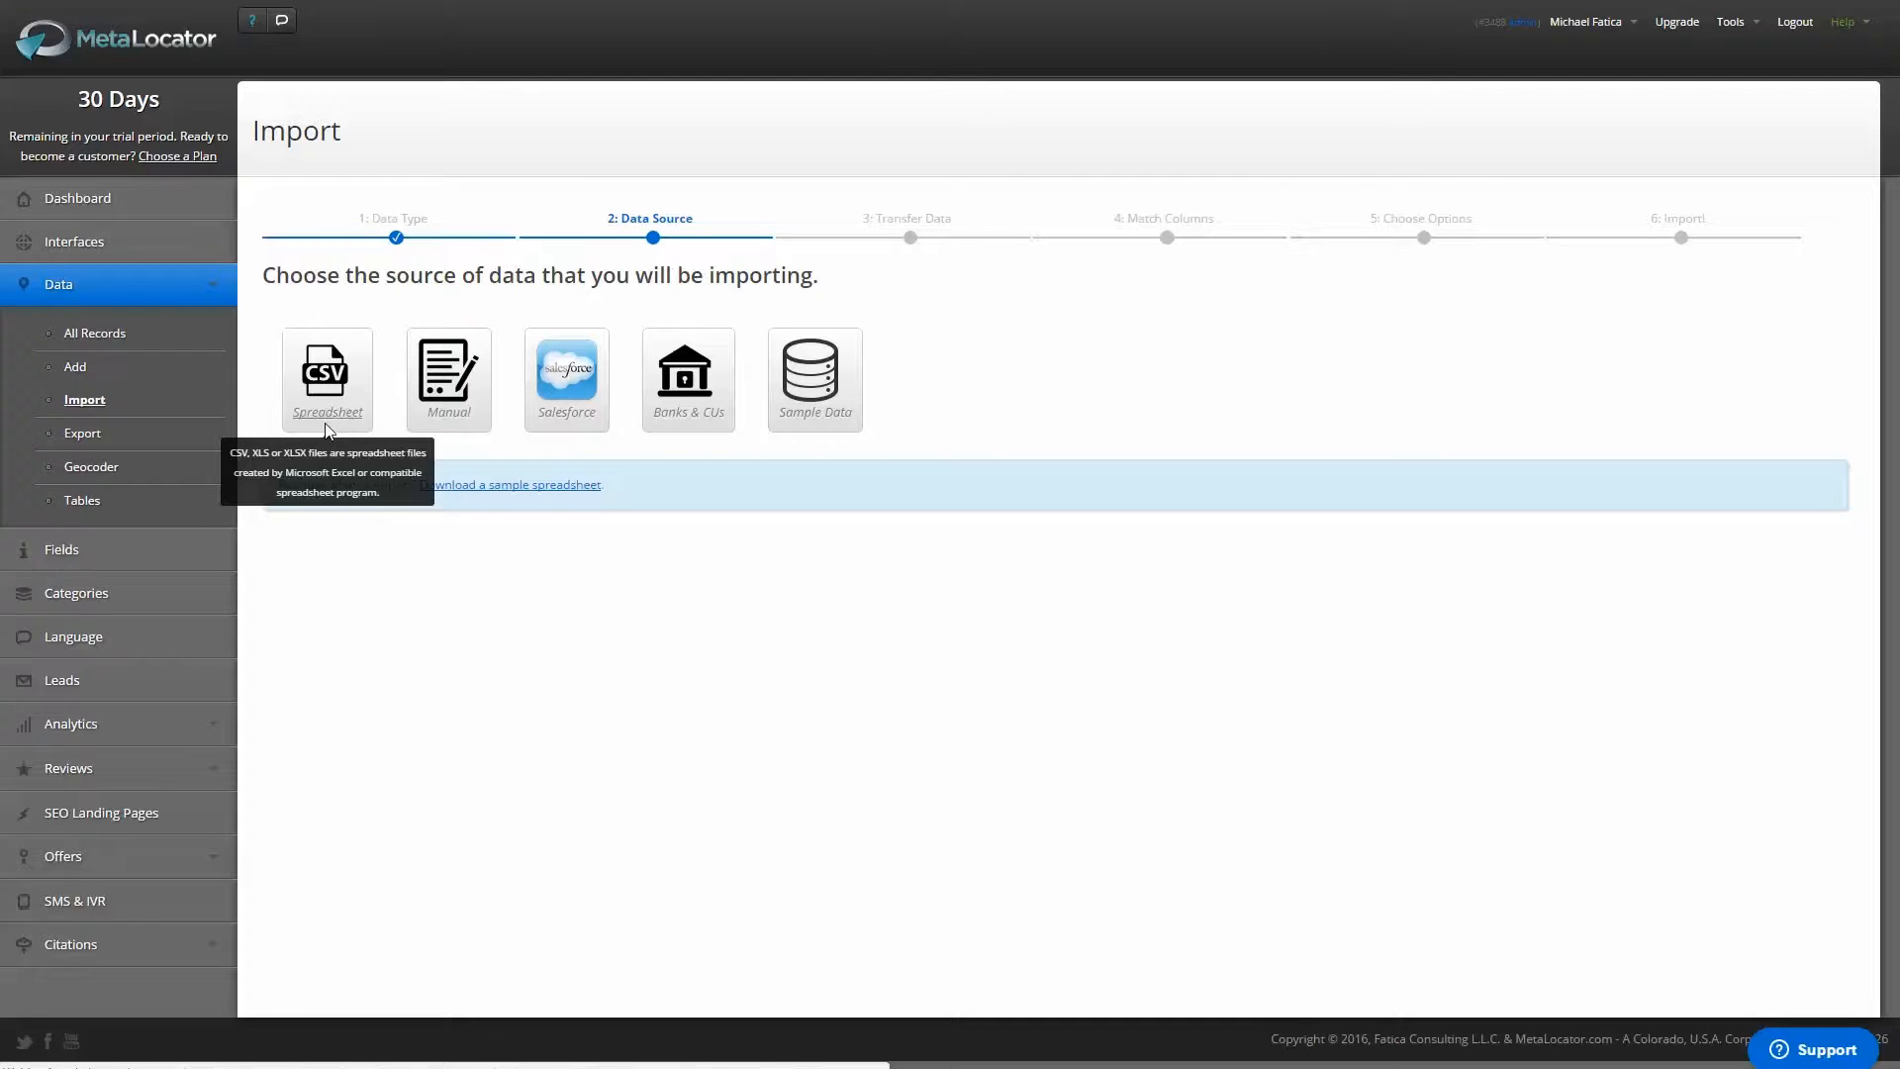
- Choose a spreadsheet as the import's data source and upload the location file from the computer
click(327, 426)
click(339, 343)
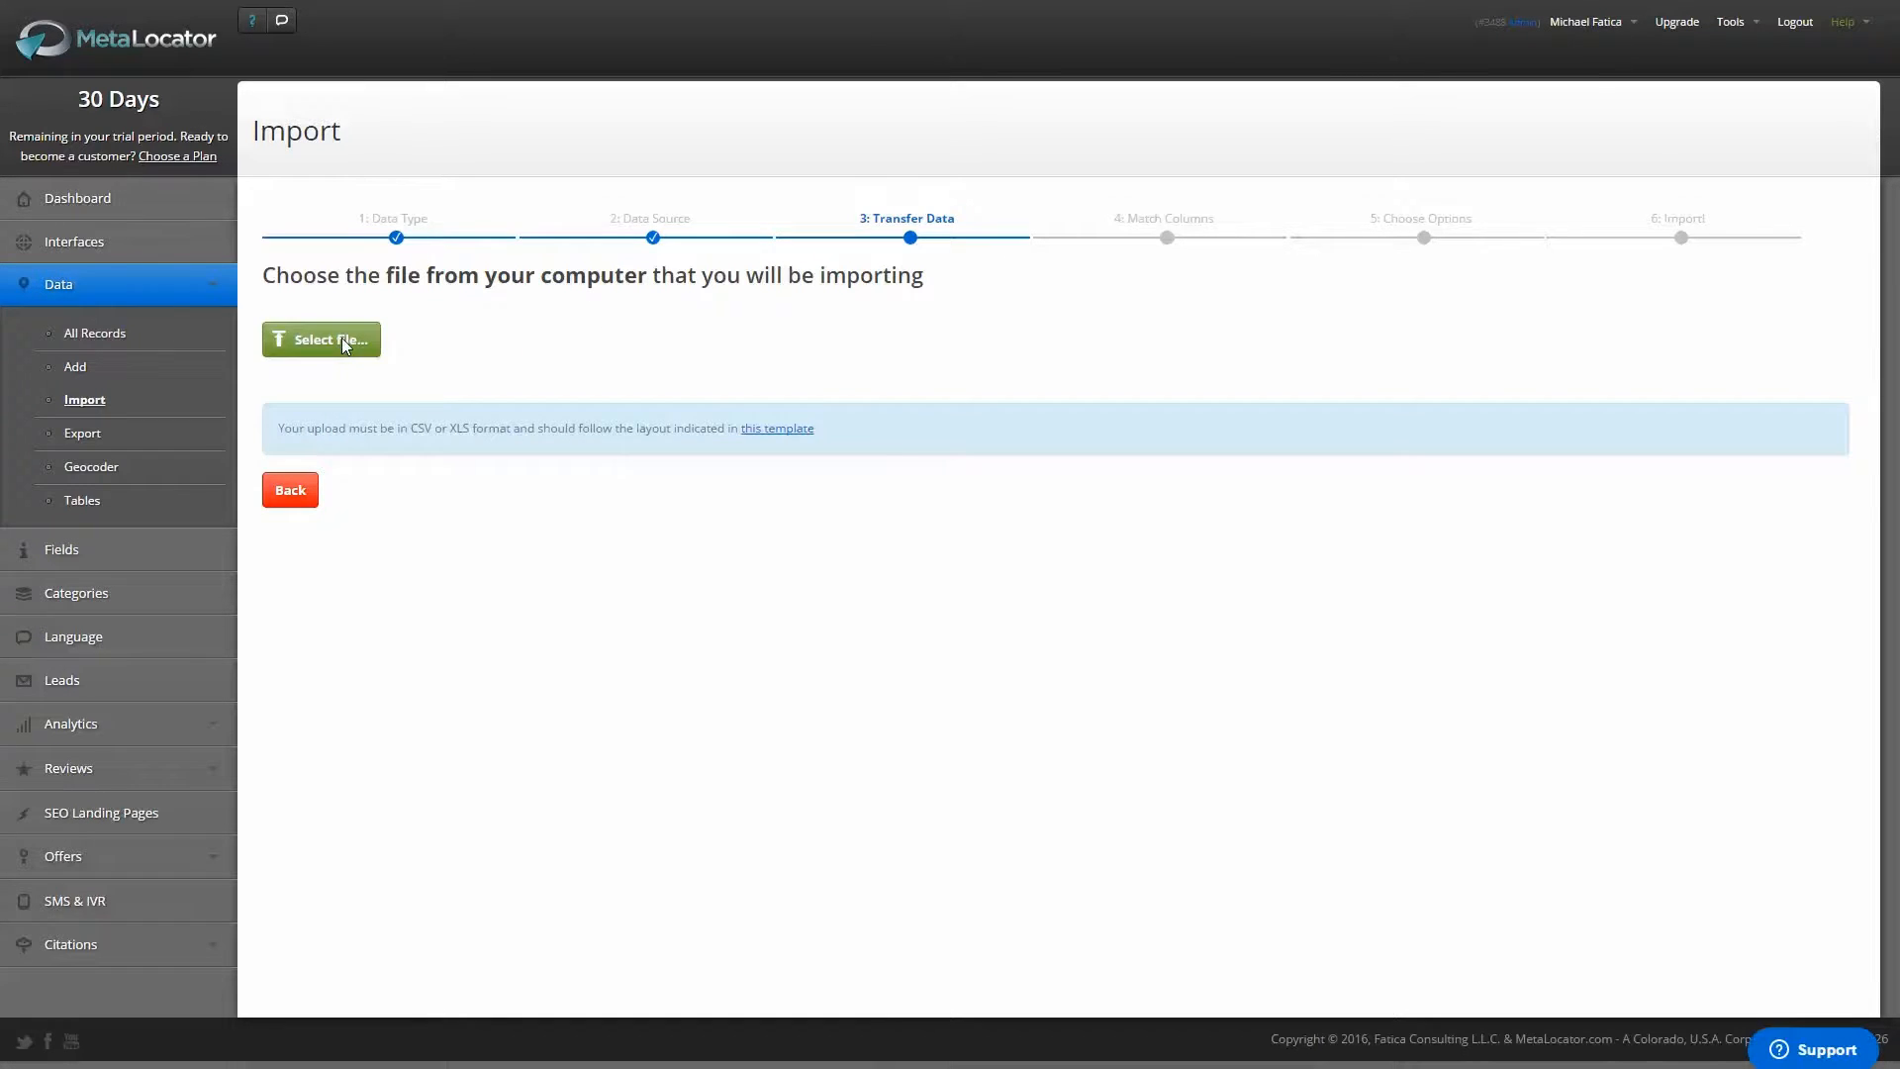
double_click(335, 95)
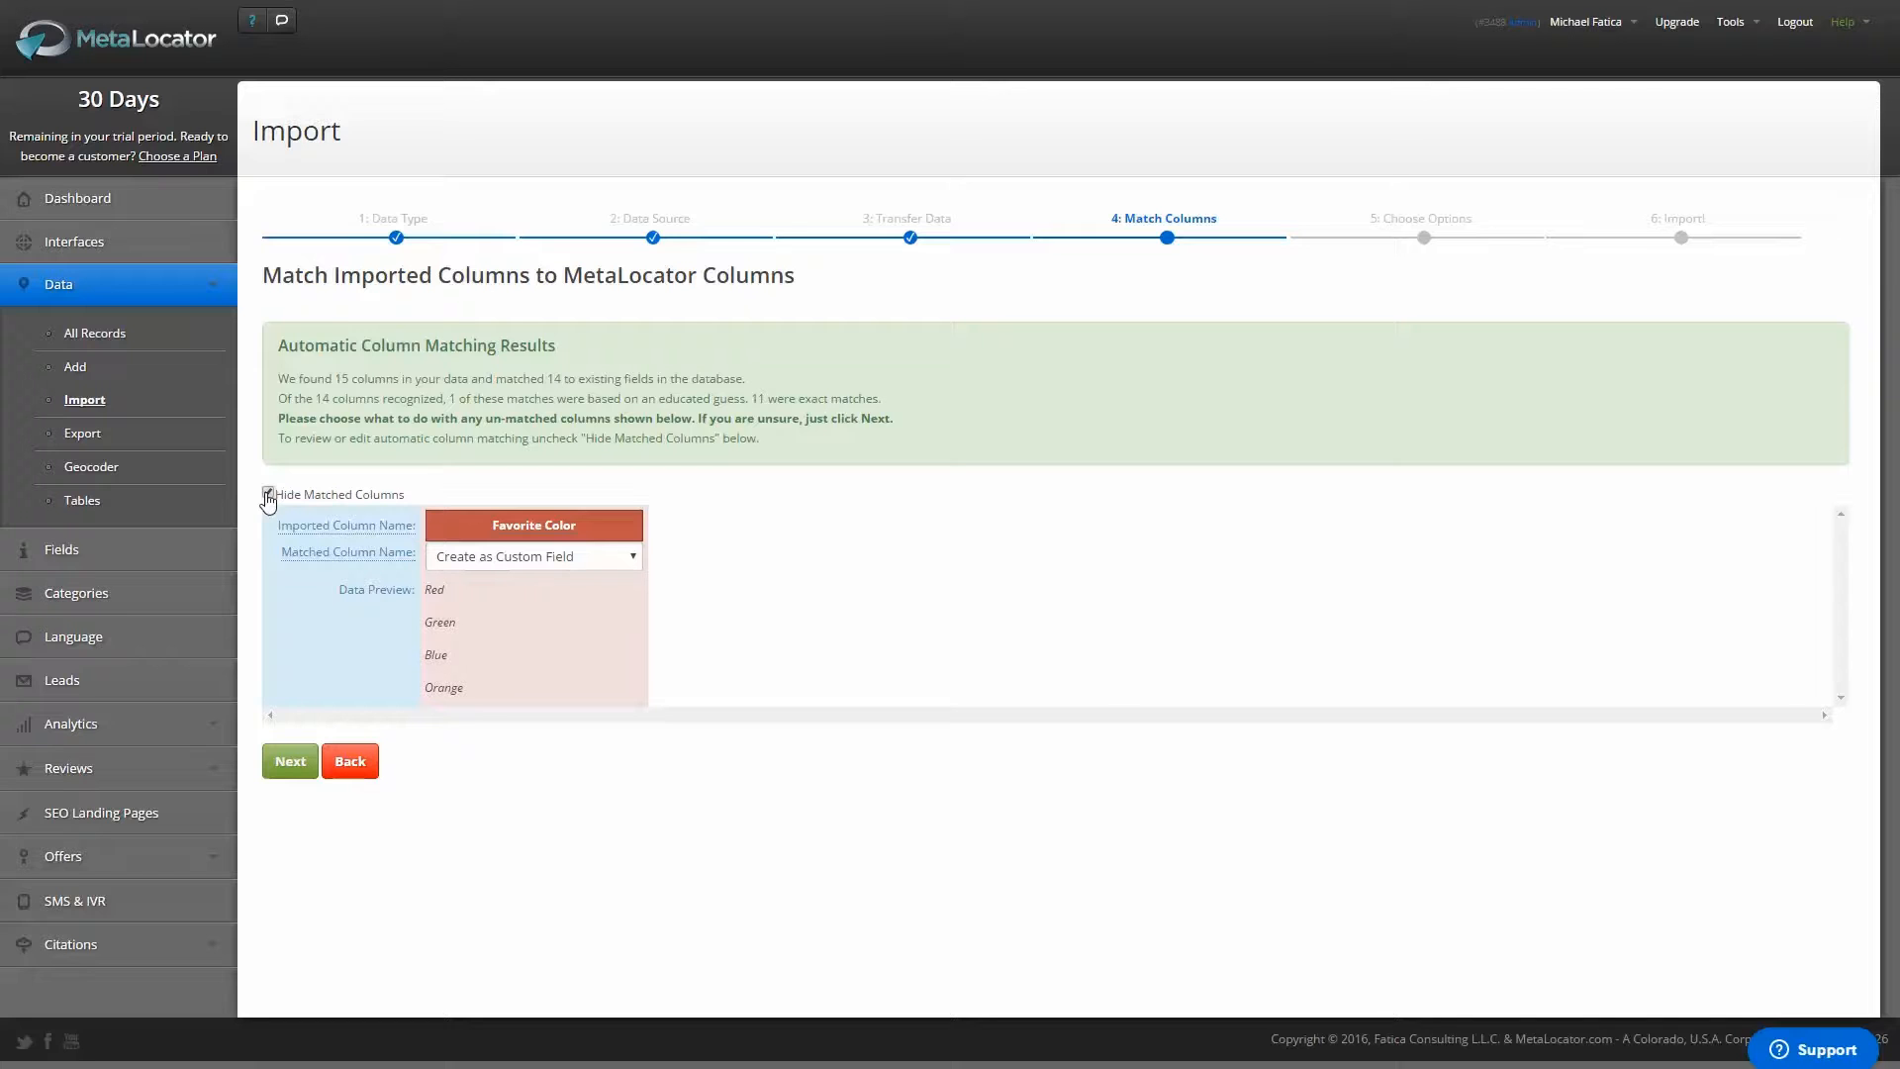
- Unhide the matched columns and review the imported columns through to Favorite Color
click(268, 494)
drag(586, 716, 1506, 695)
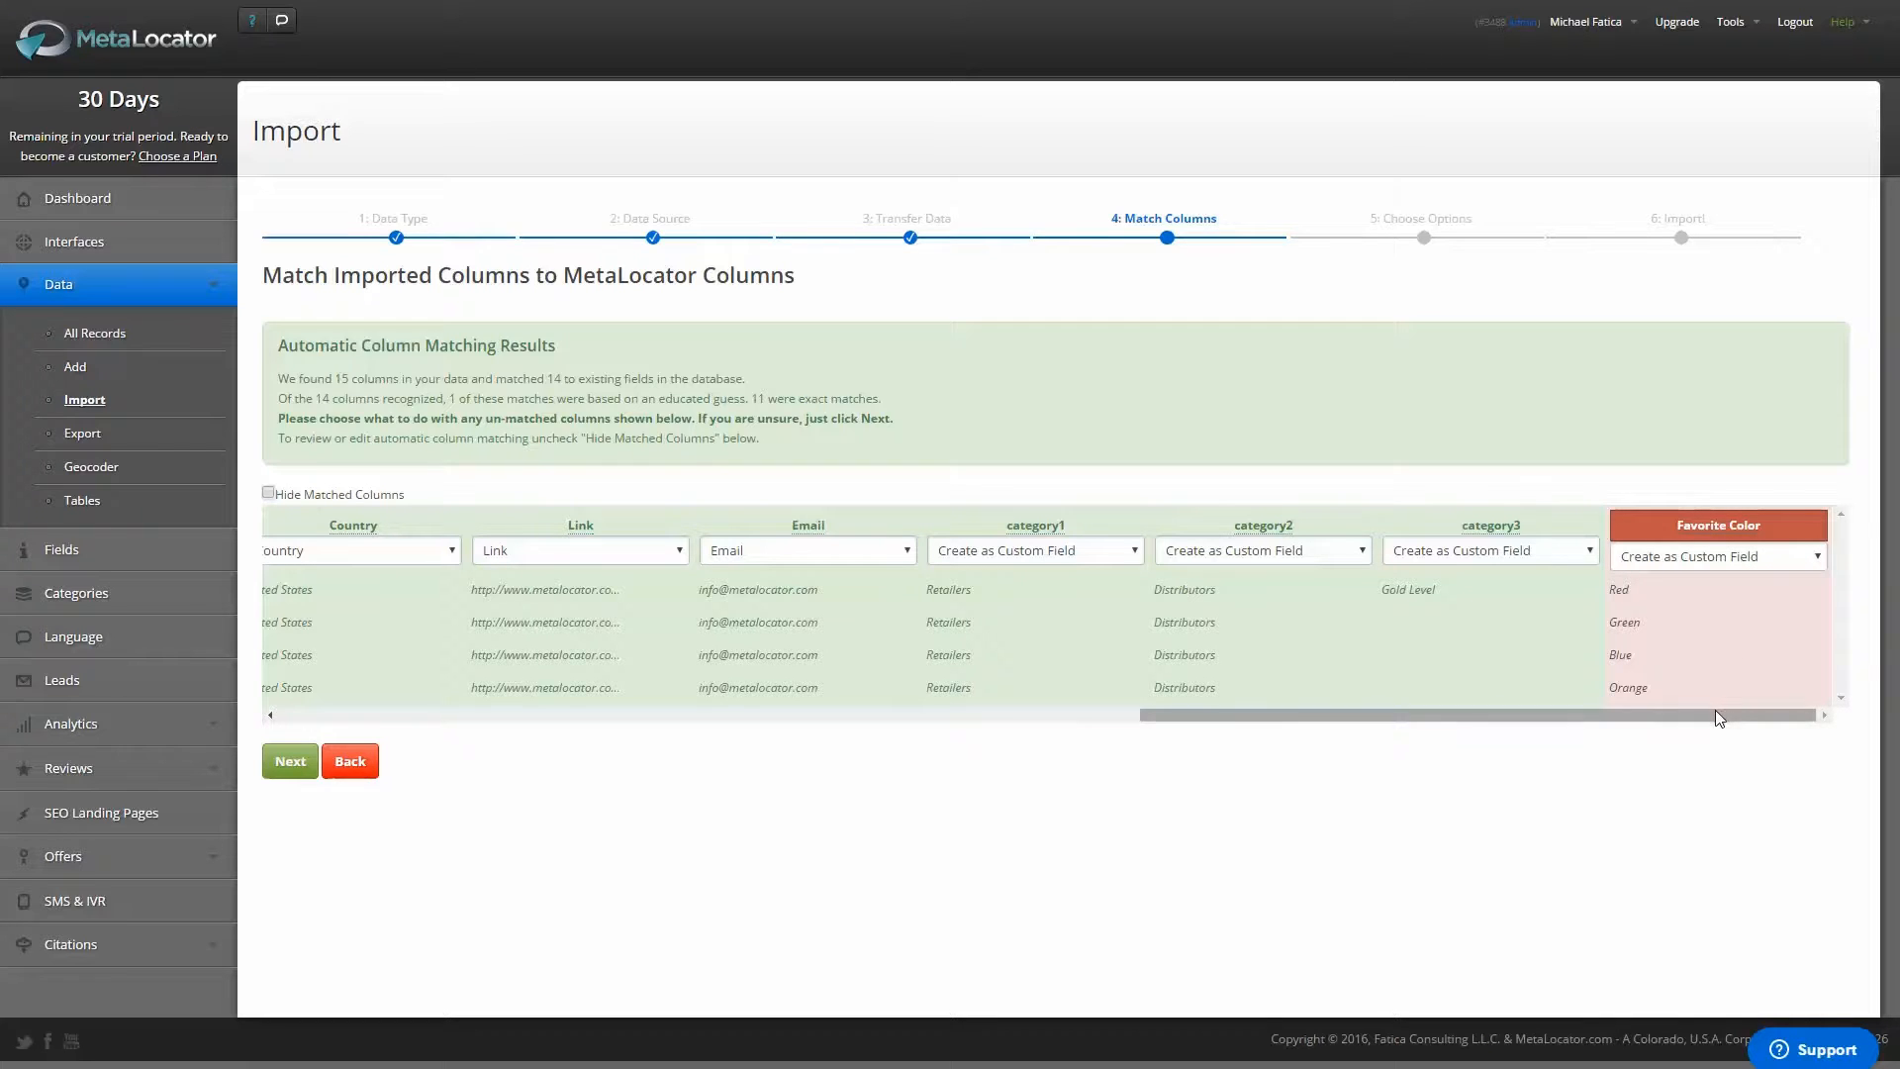
drag(1714, 710, 757, 727)
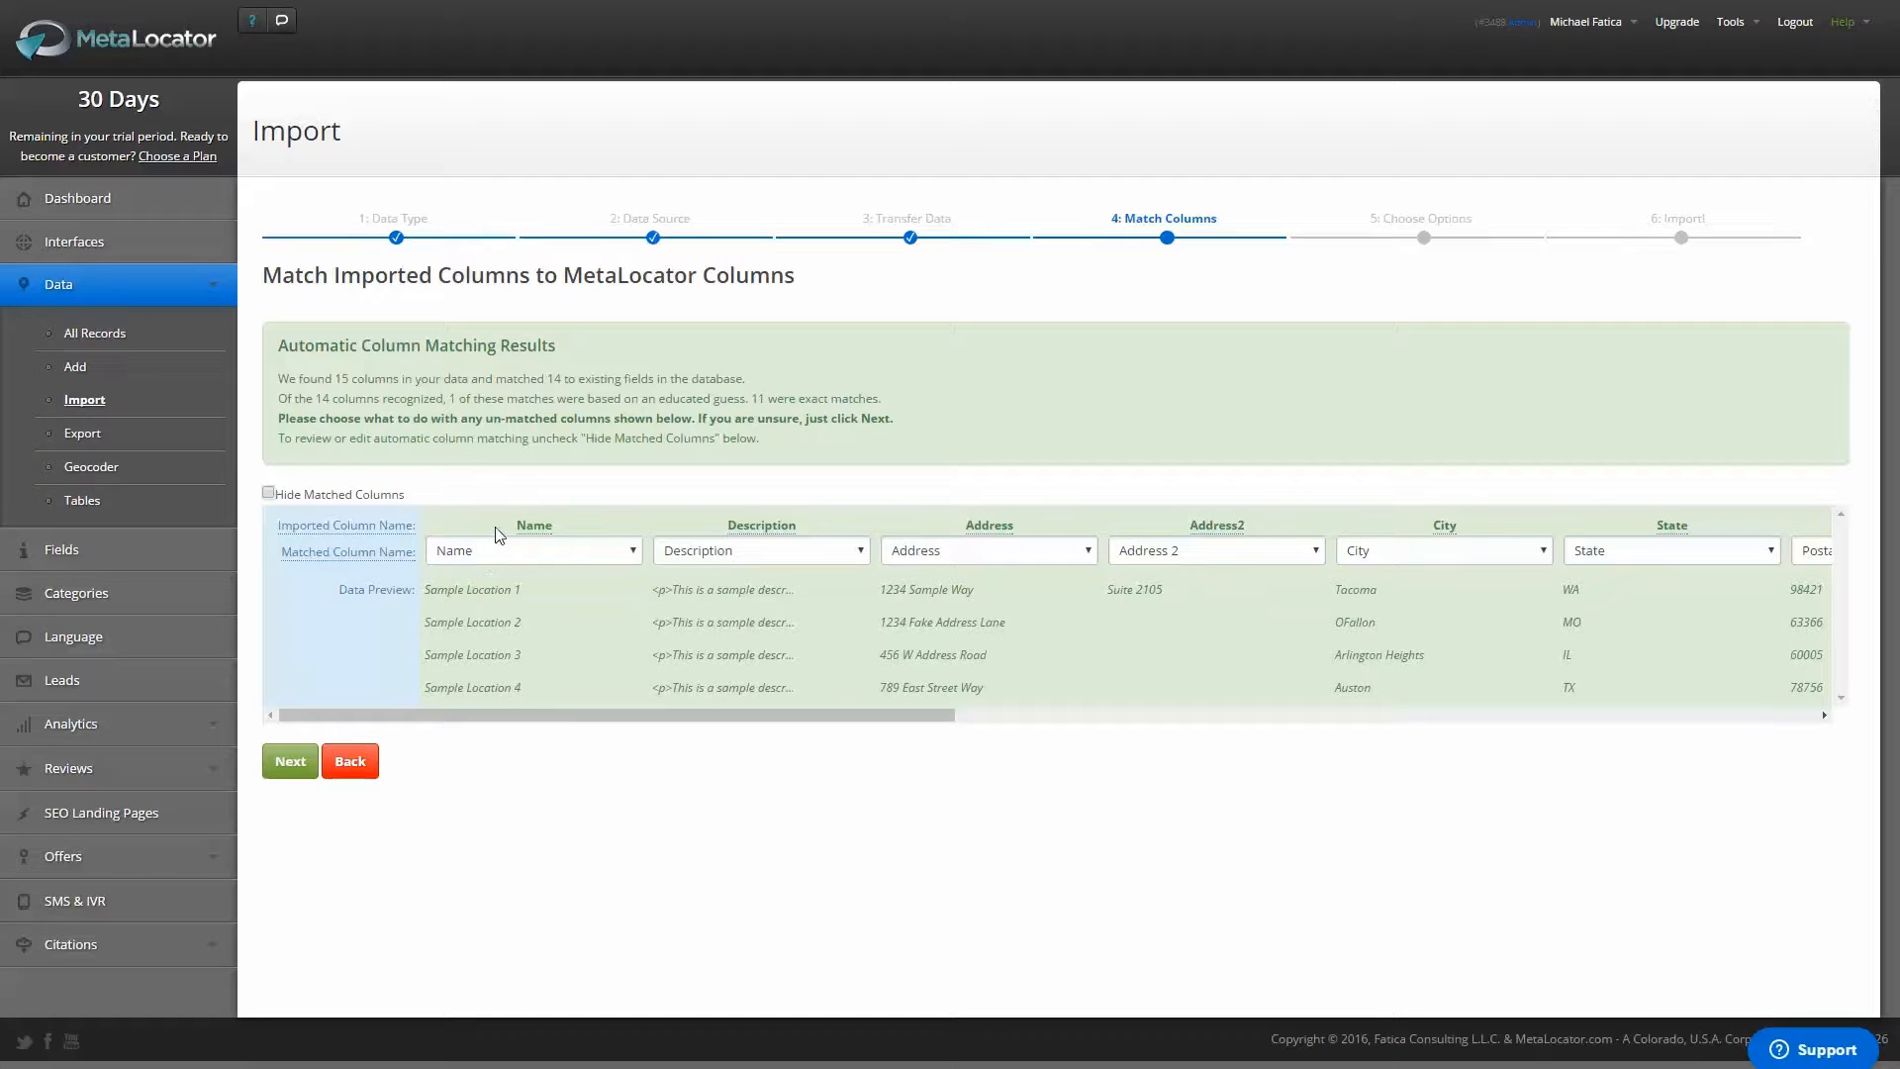
- Examine the imported Name column and the database fields it can be matched to
click(485, 552)
click(632, 516)
drag(489, 516, 569, 523)
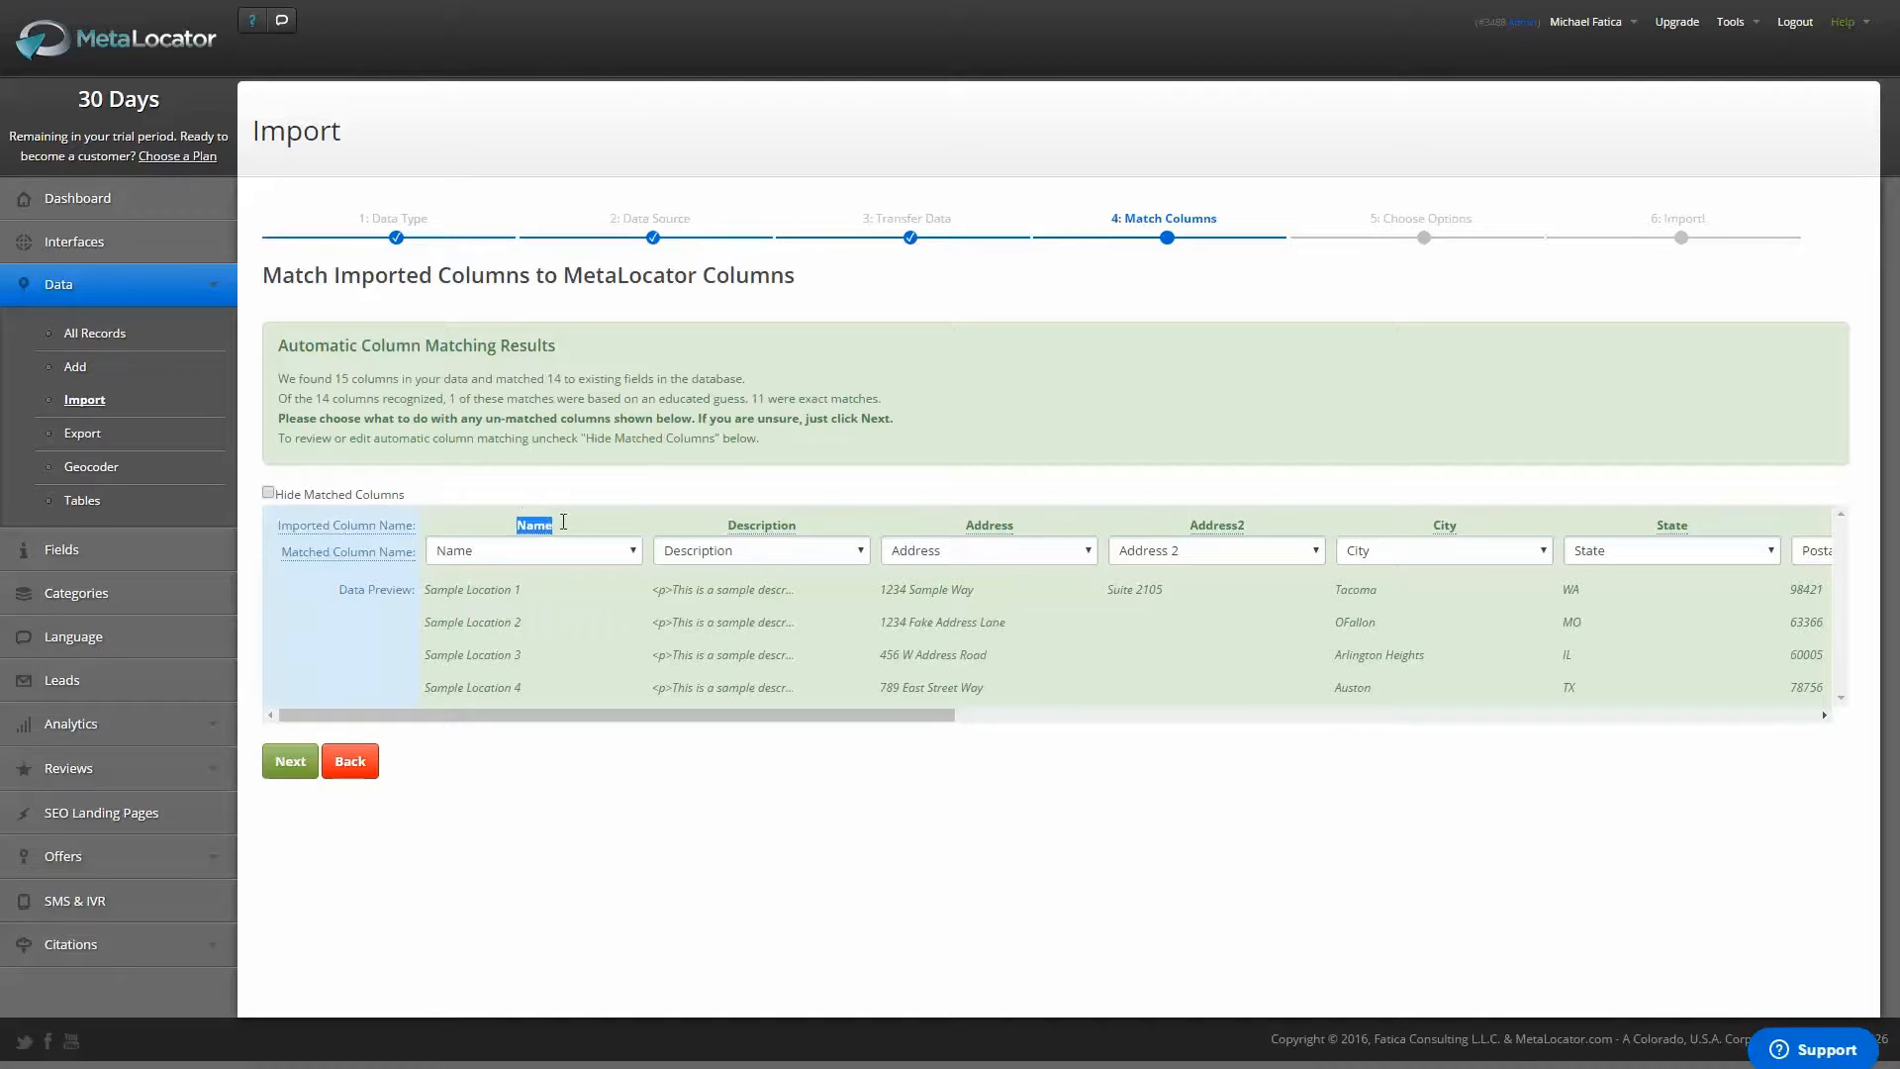
click(494, 557)
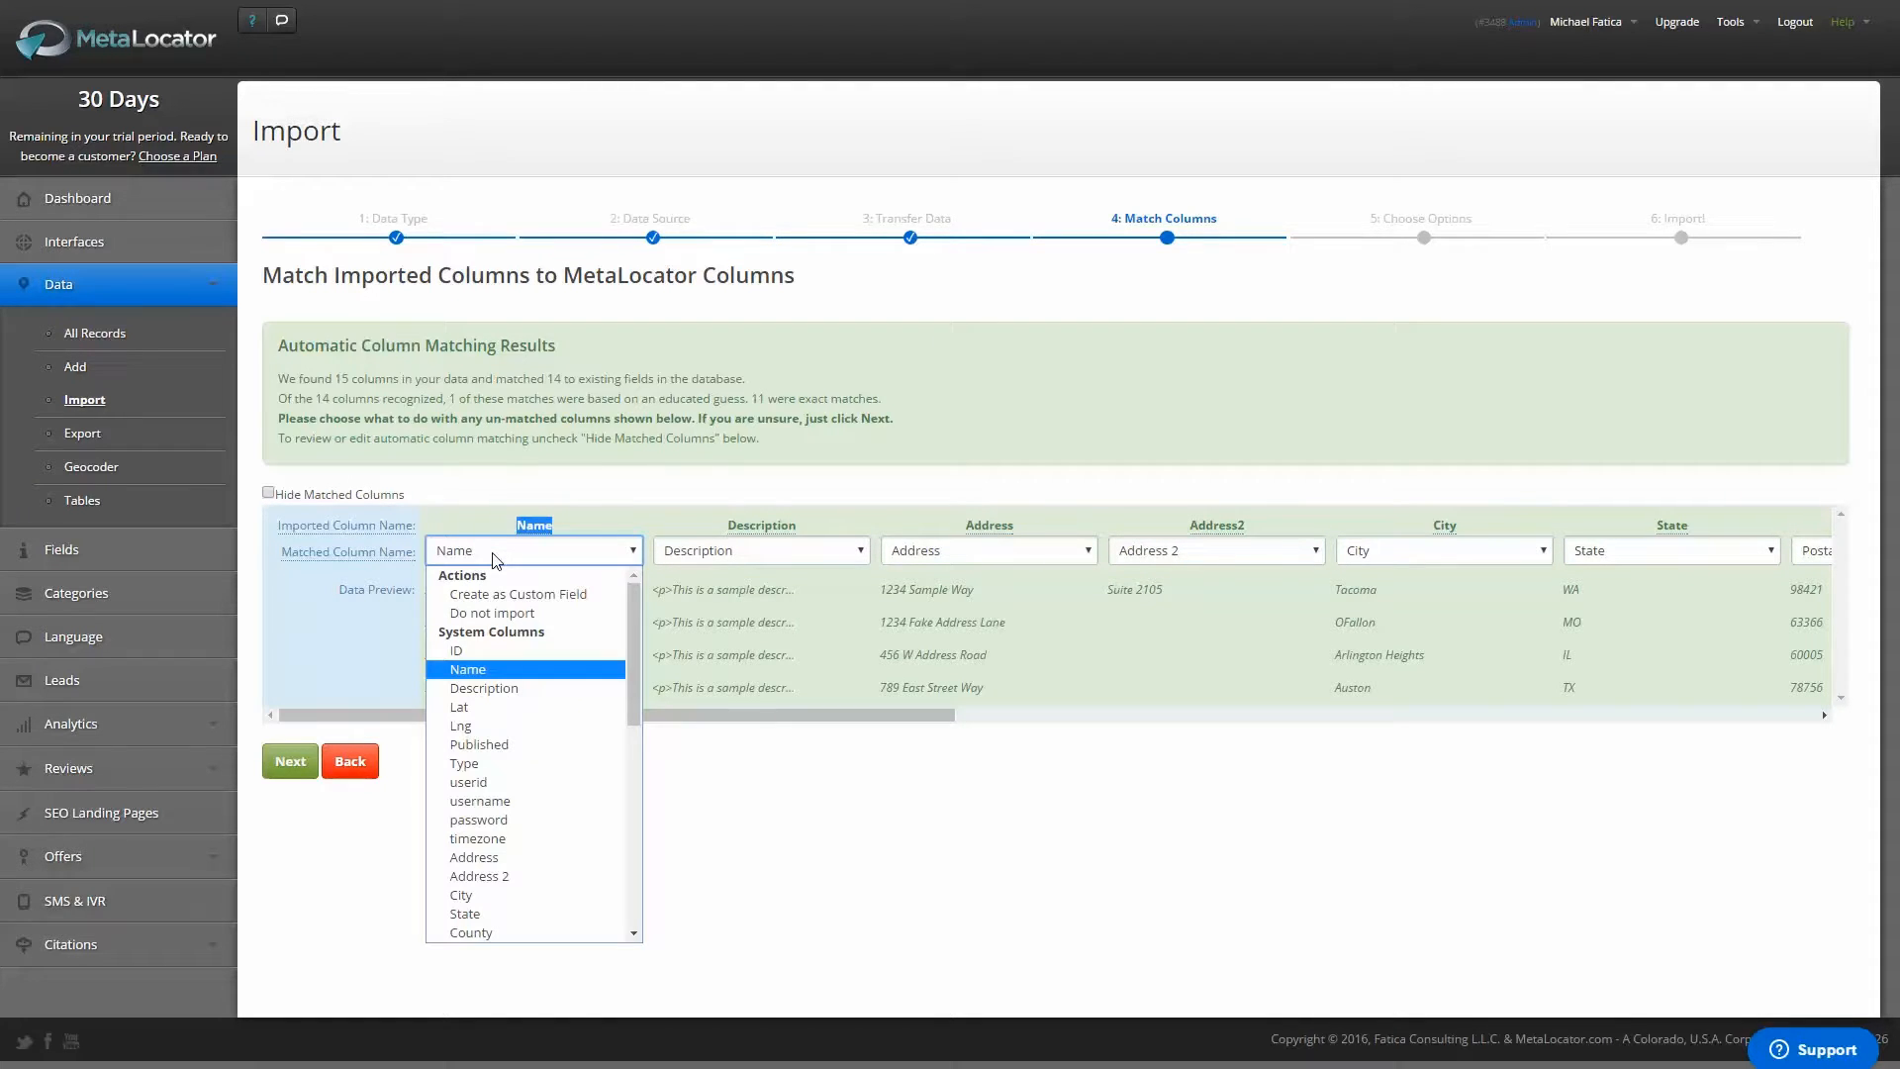
click(591, 506)
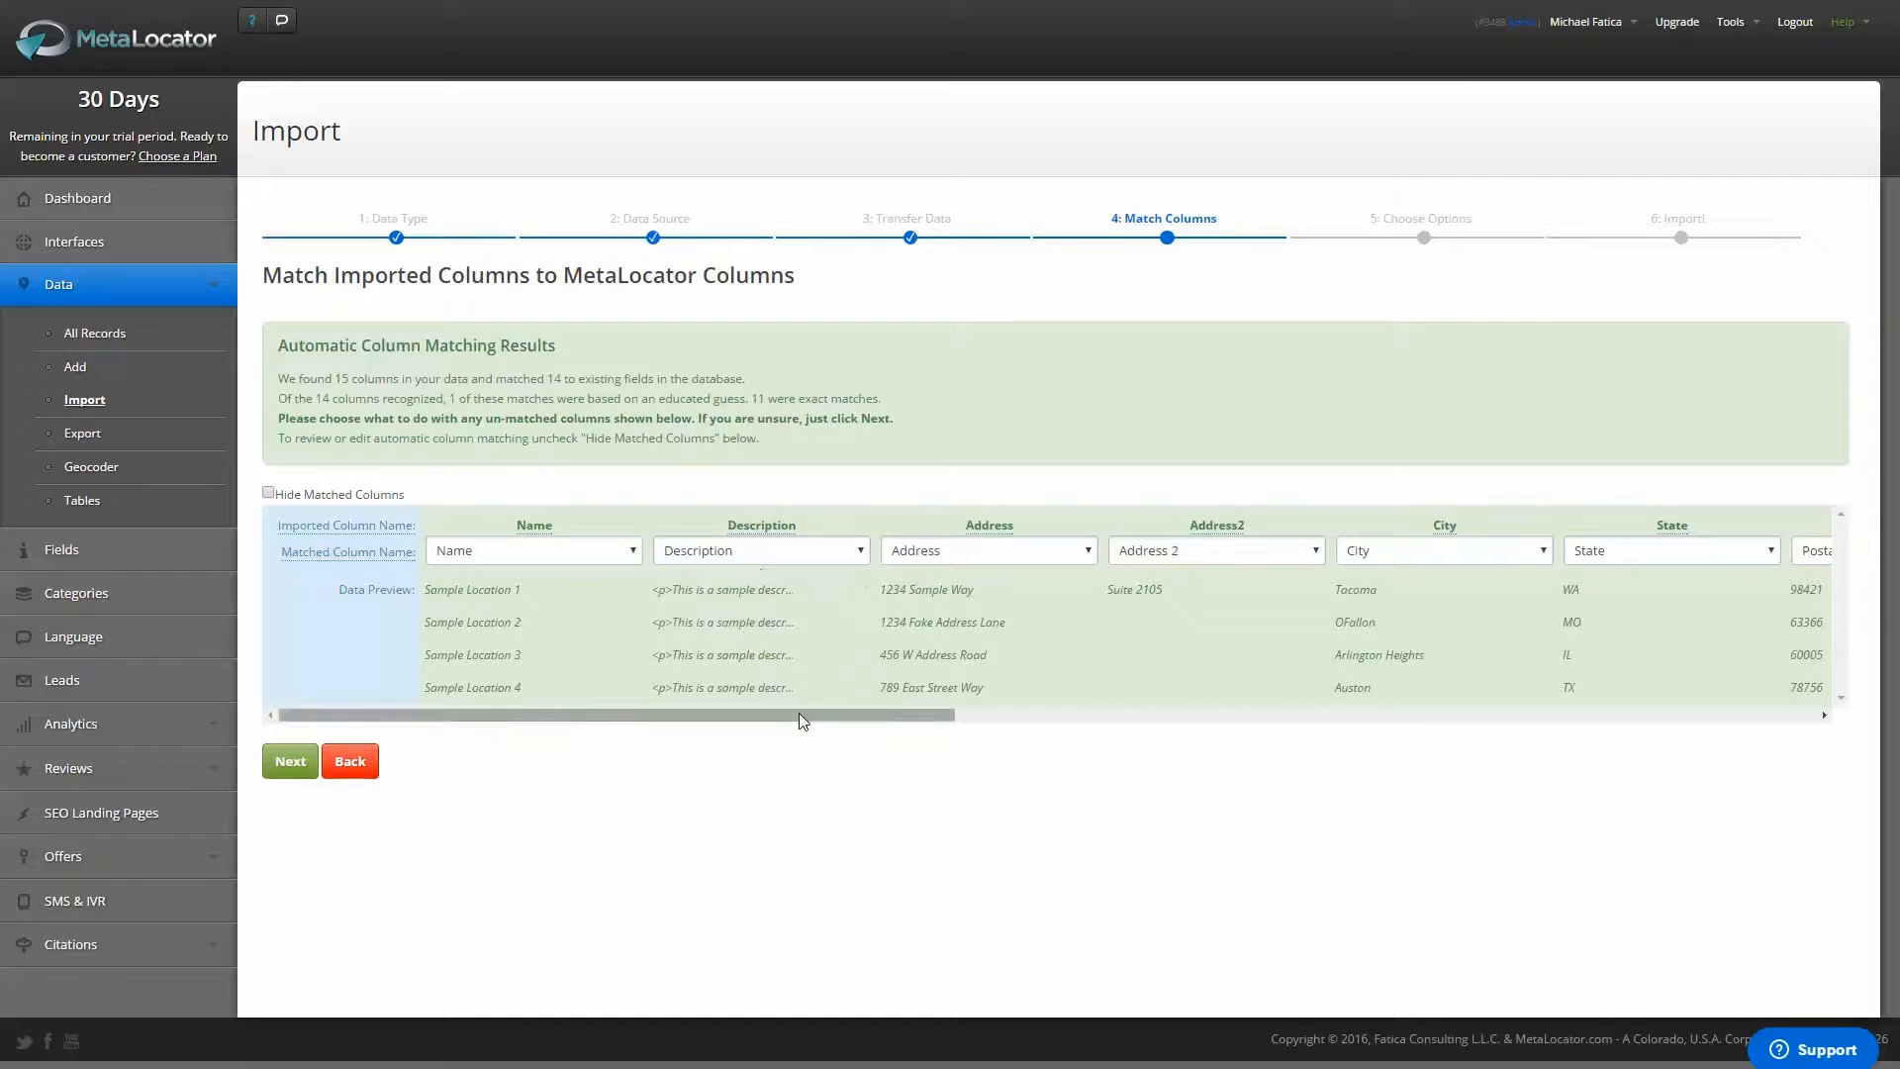
drag(802, 716, 628, 699)
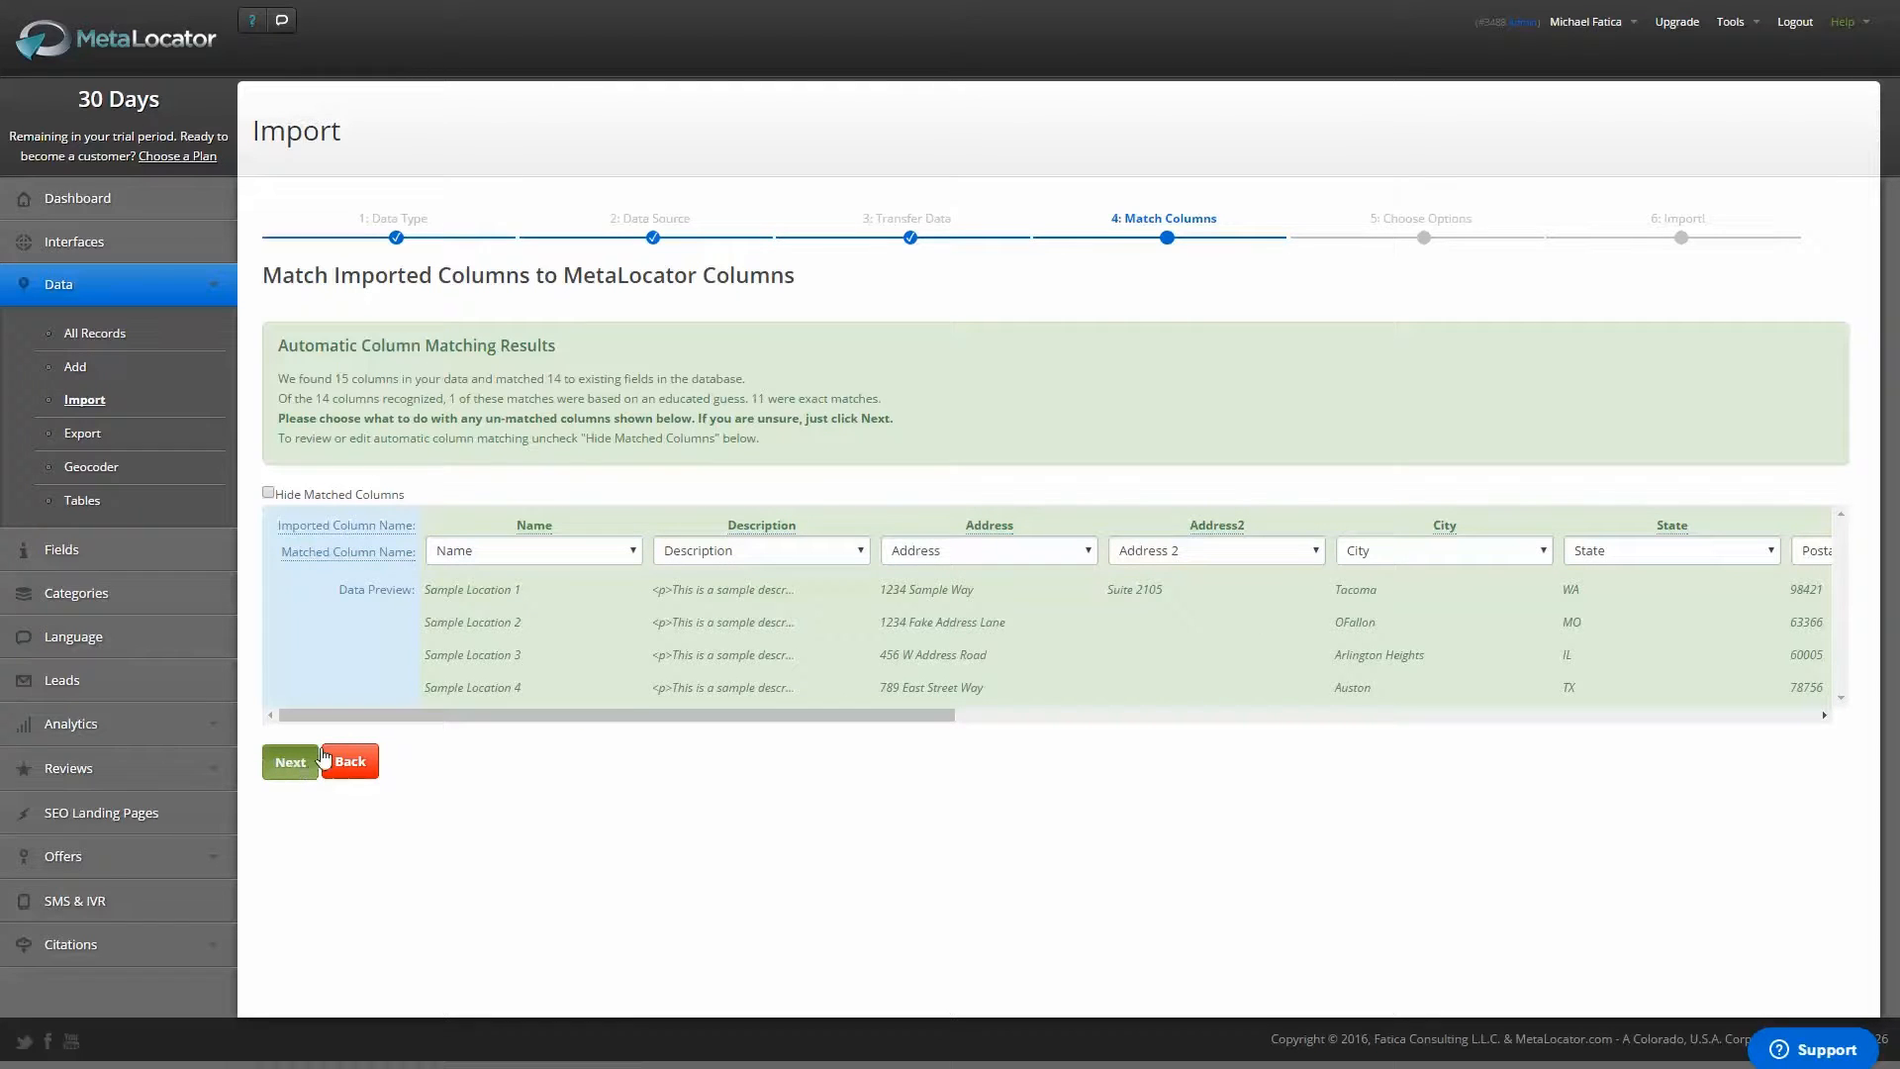
- Accept the column matches and import the records with the Add option
click(273, 770)
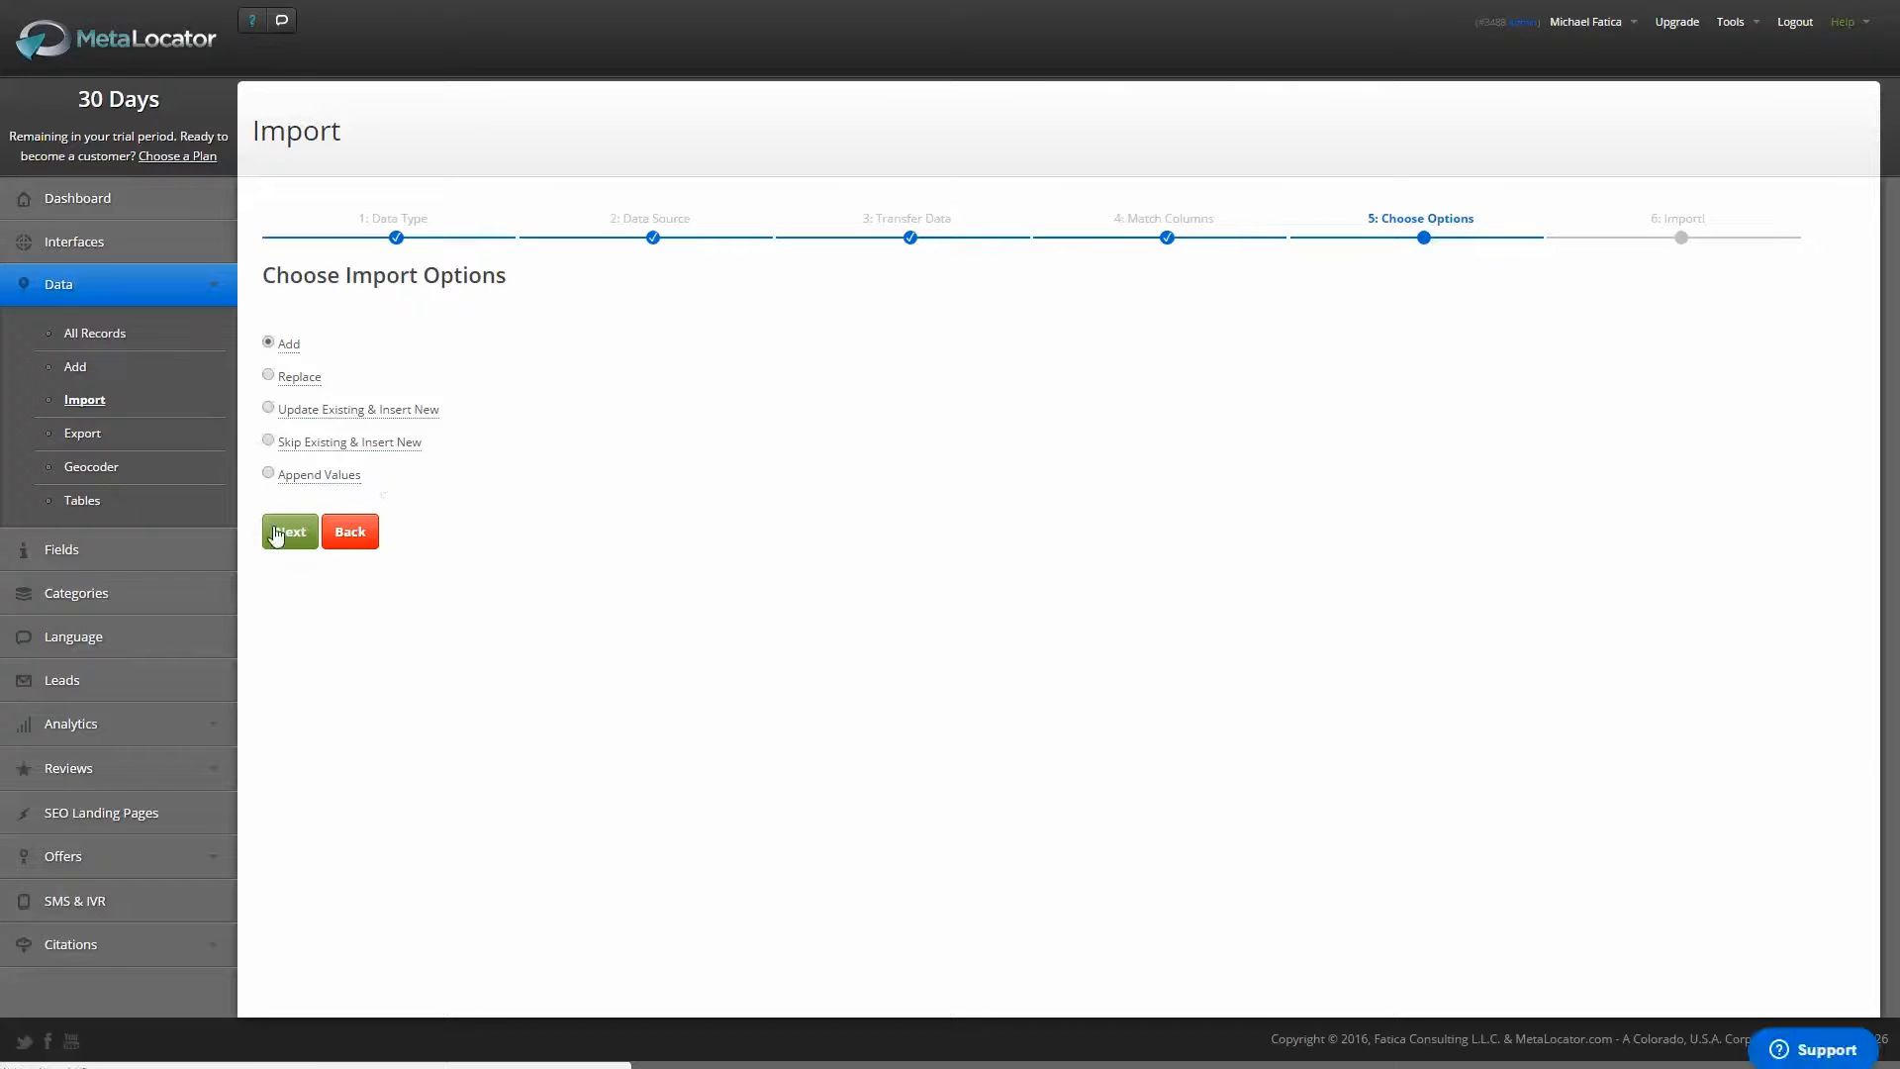
click(277, 535)
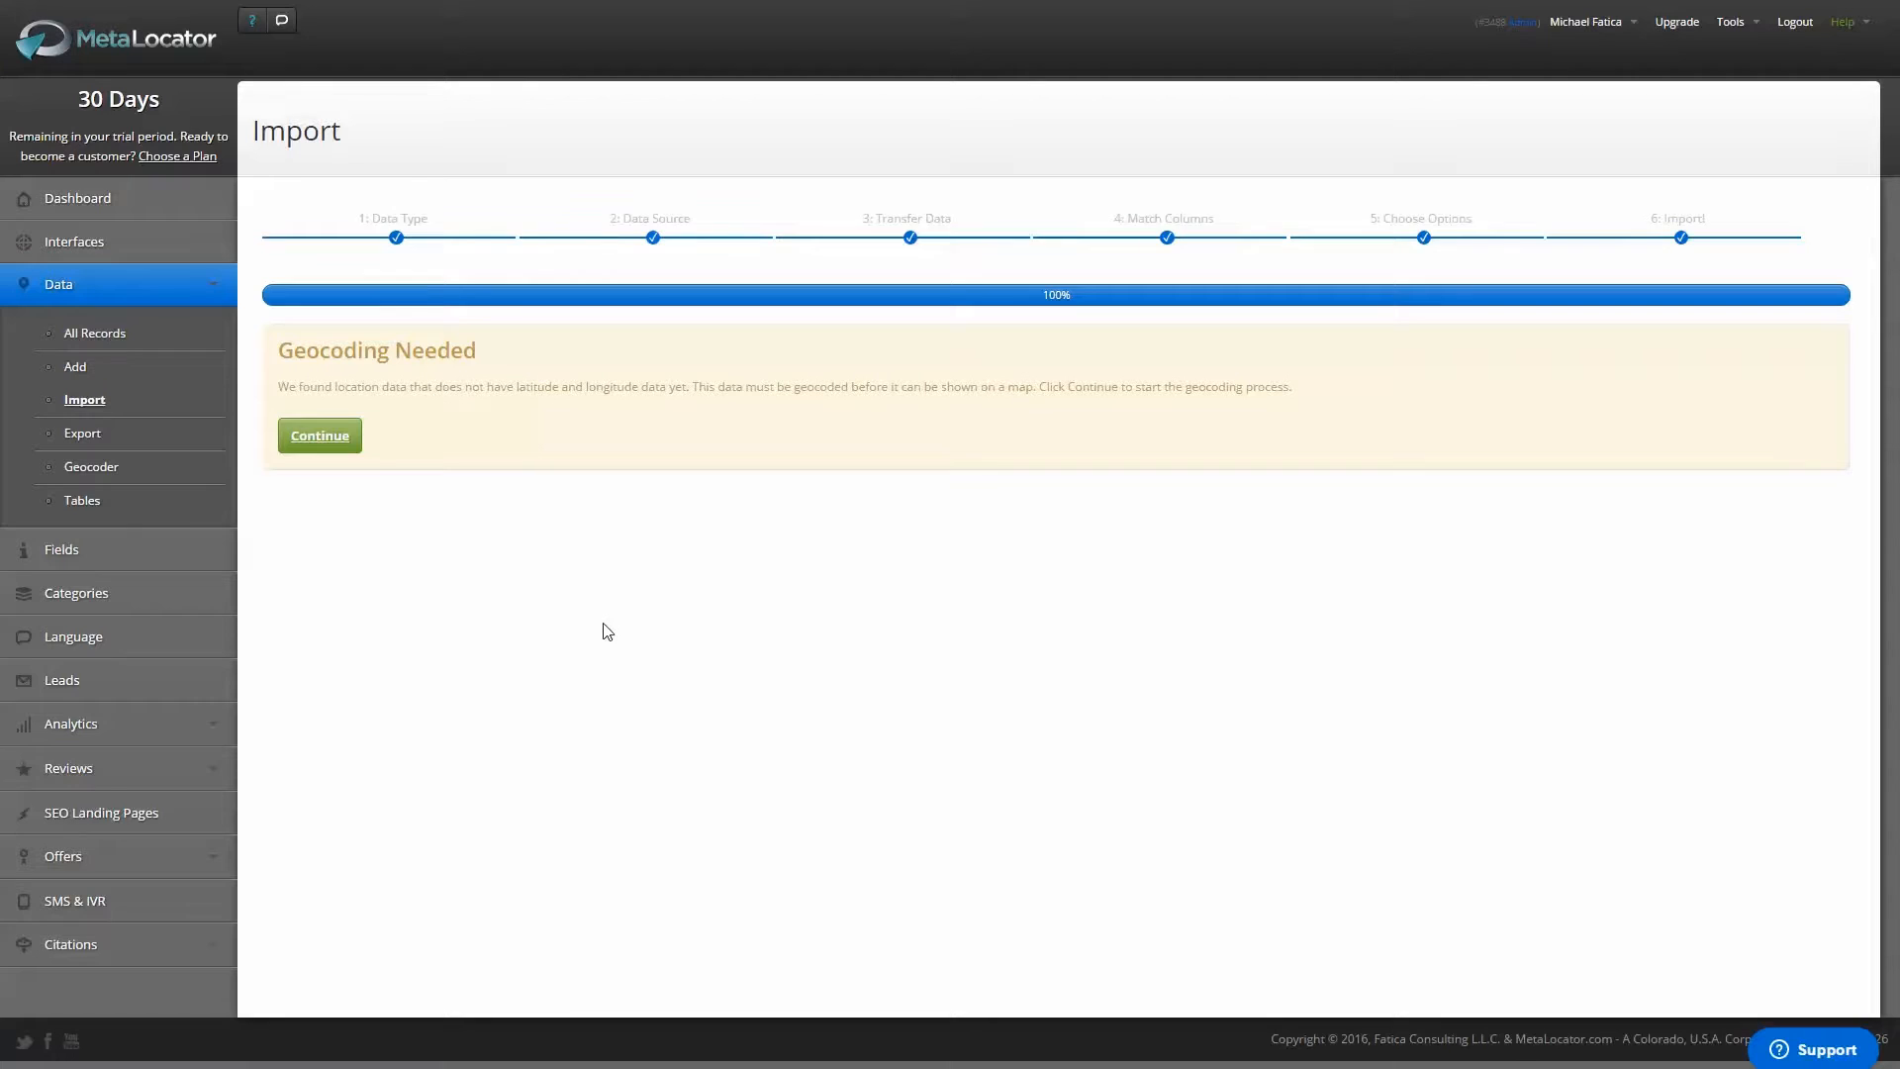
- Geocode the imported locations and dismiss the completion message
click(310, 445)
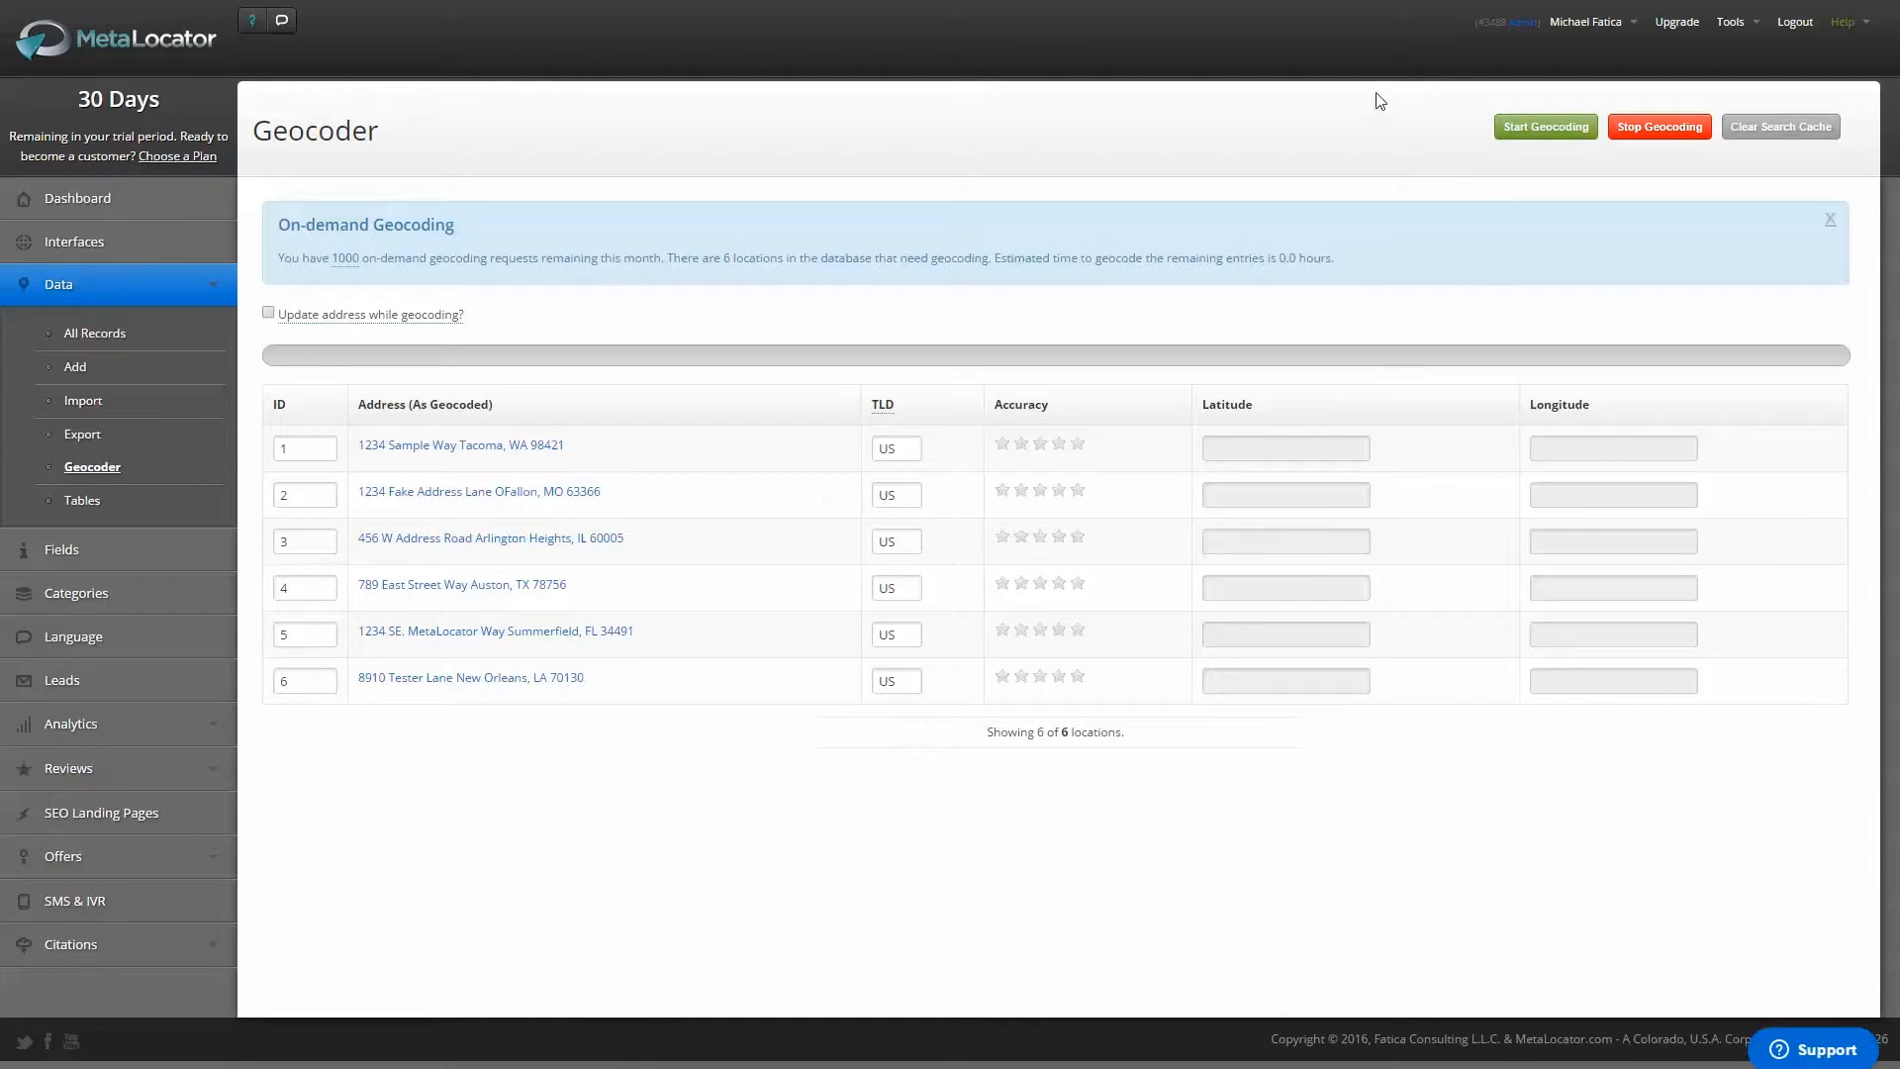
click(1529, 132)
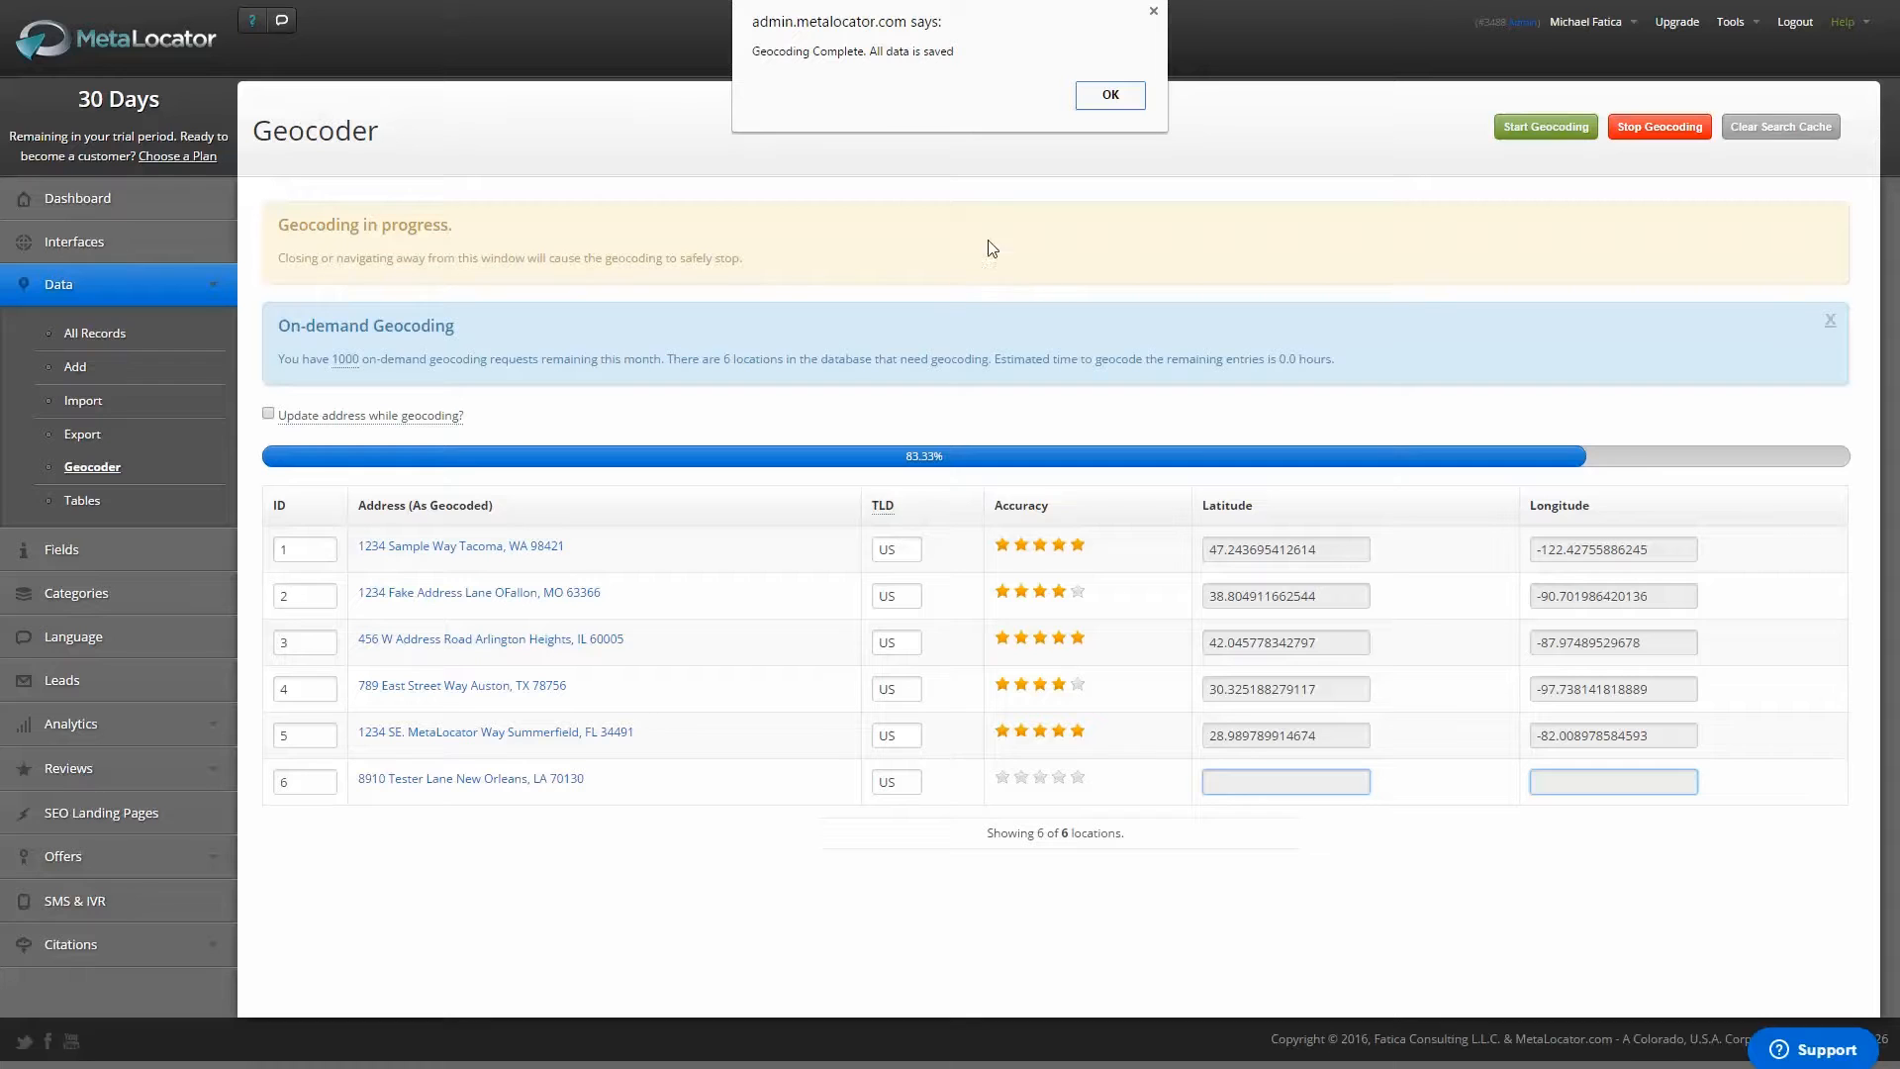
click(1113, 95)
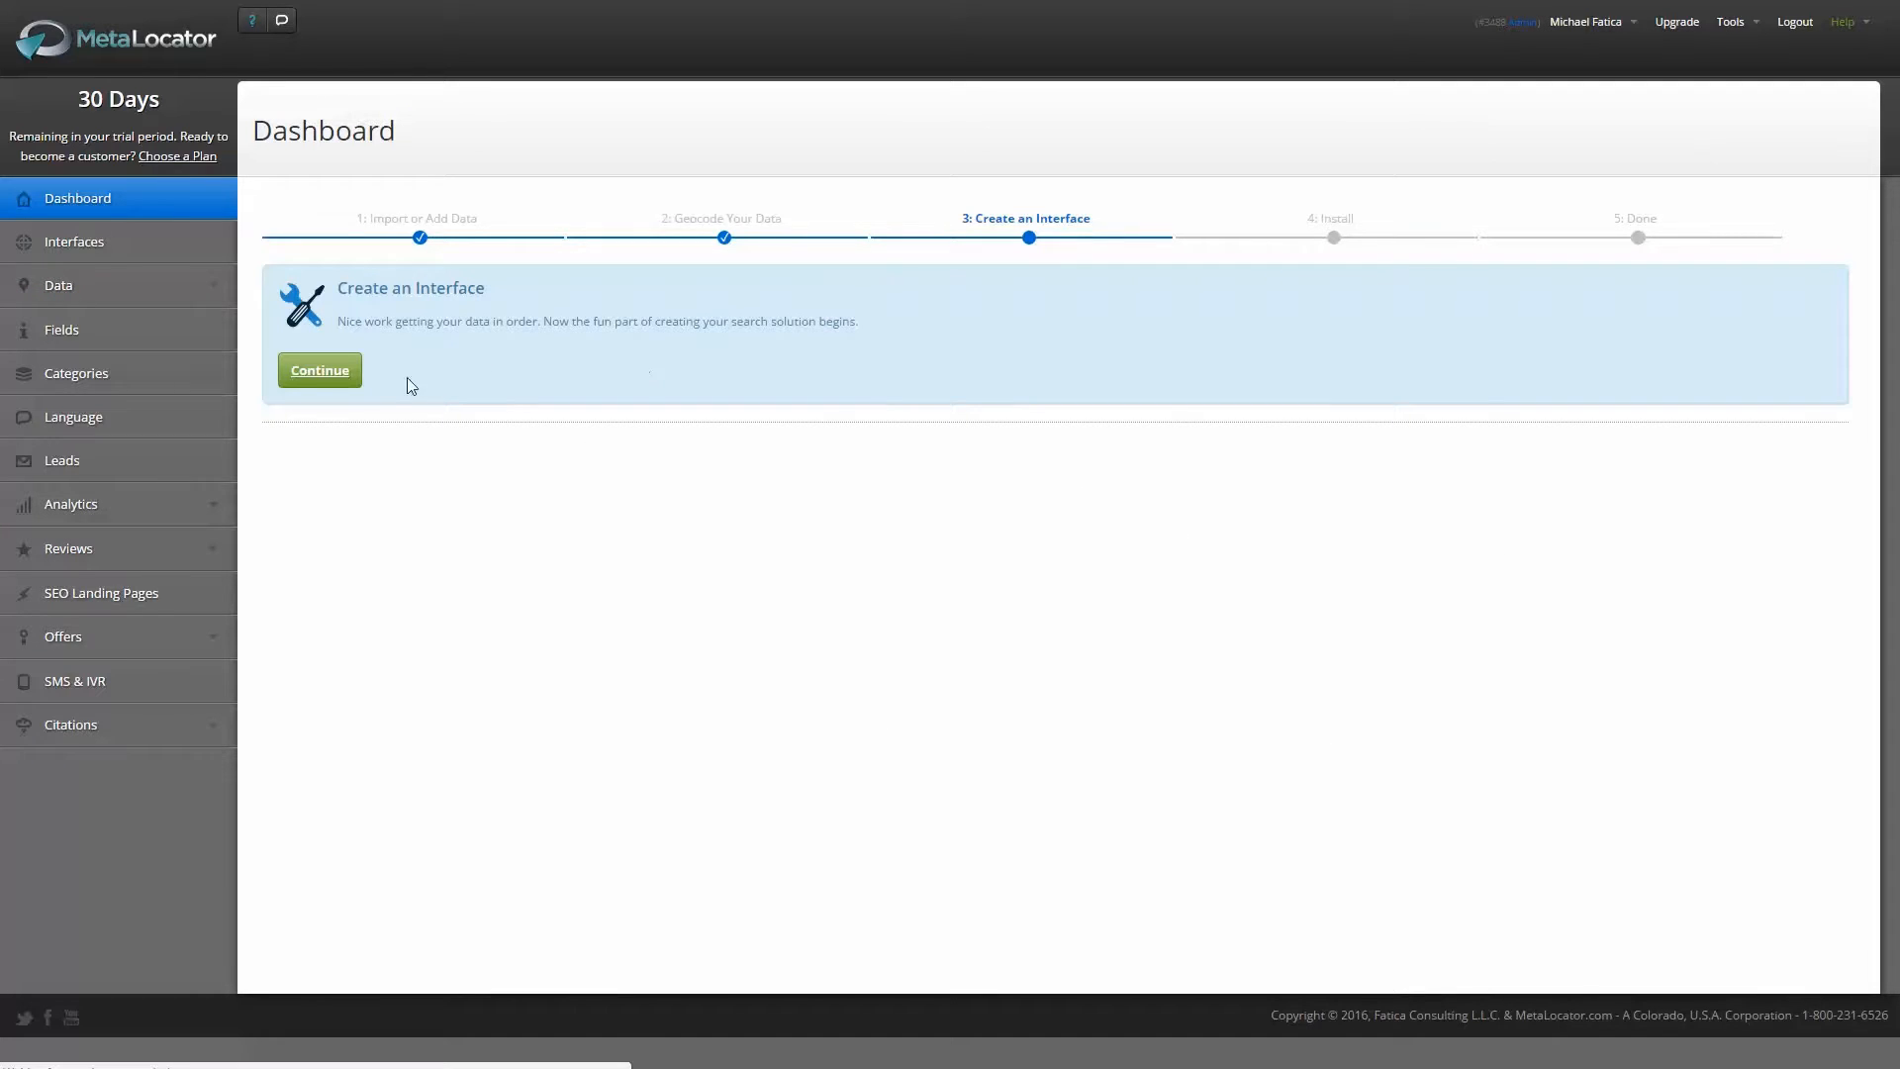
- Start creating an interface and look through the first group of Styled Examples templates
click(333, 377)
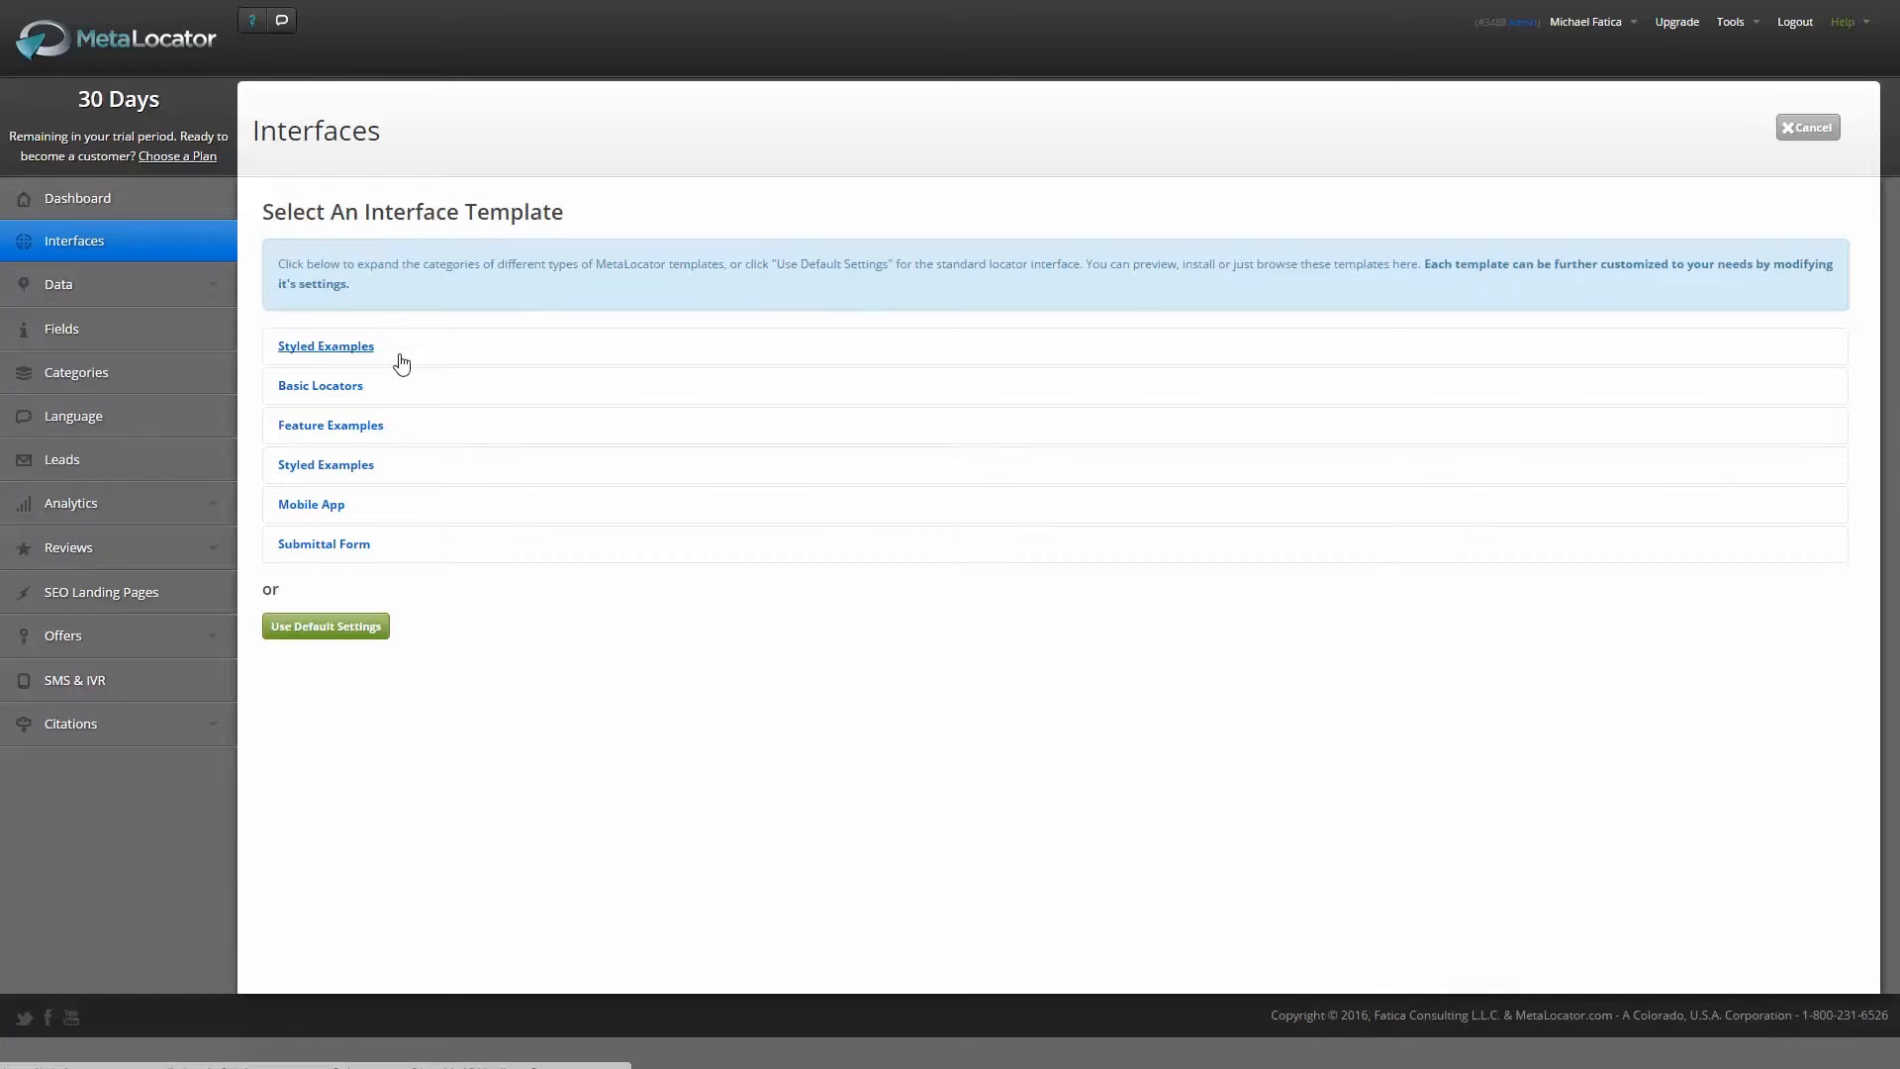
click(409, 363)
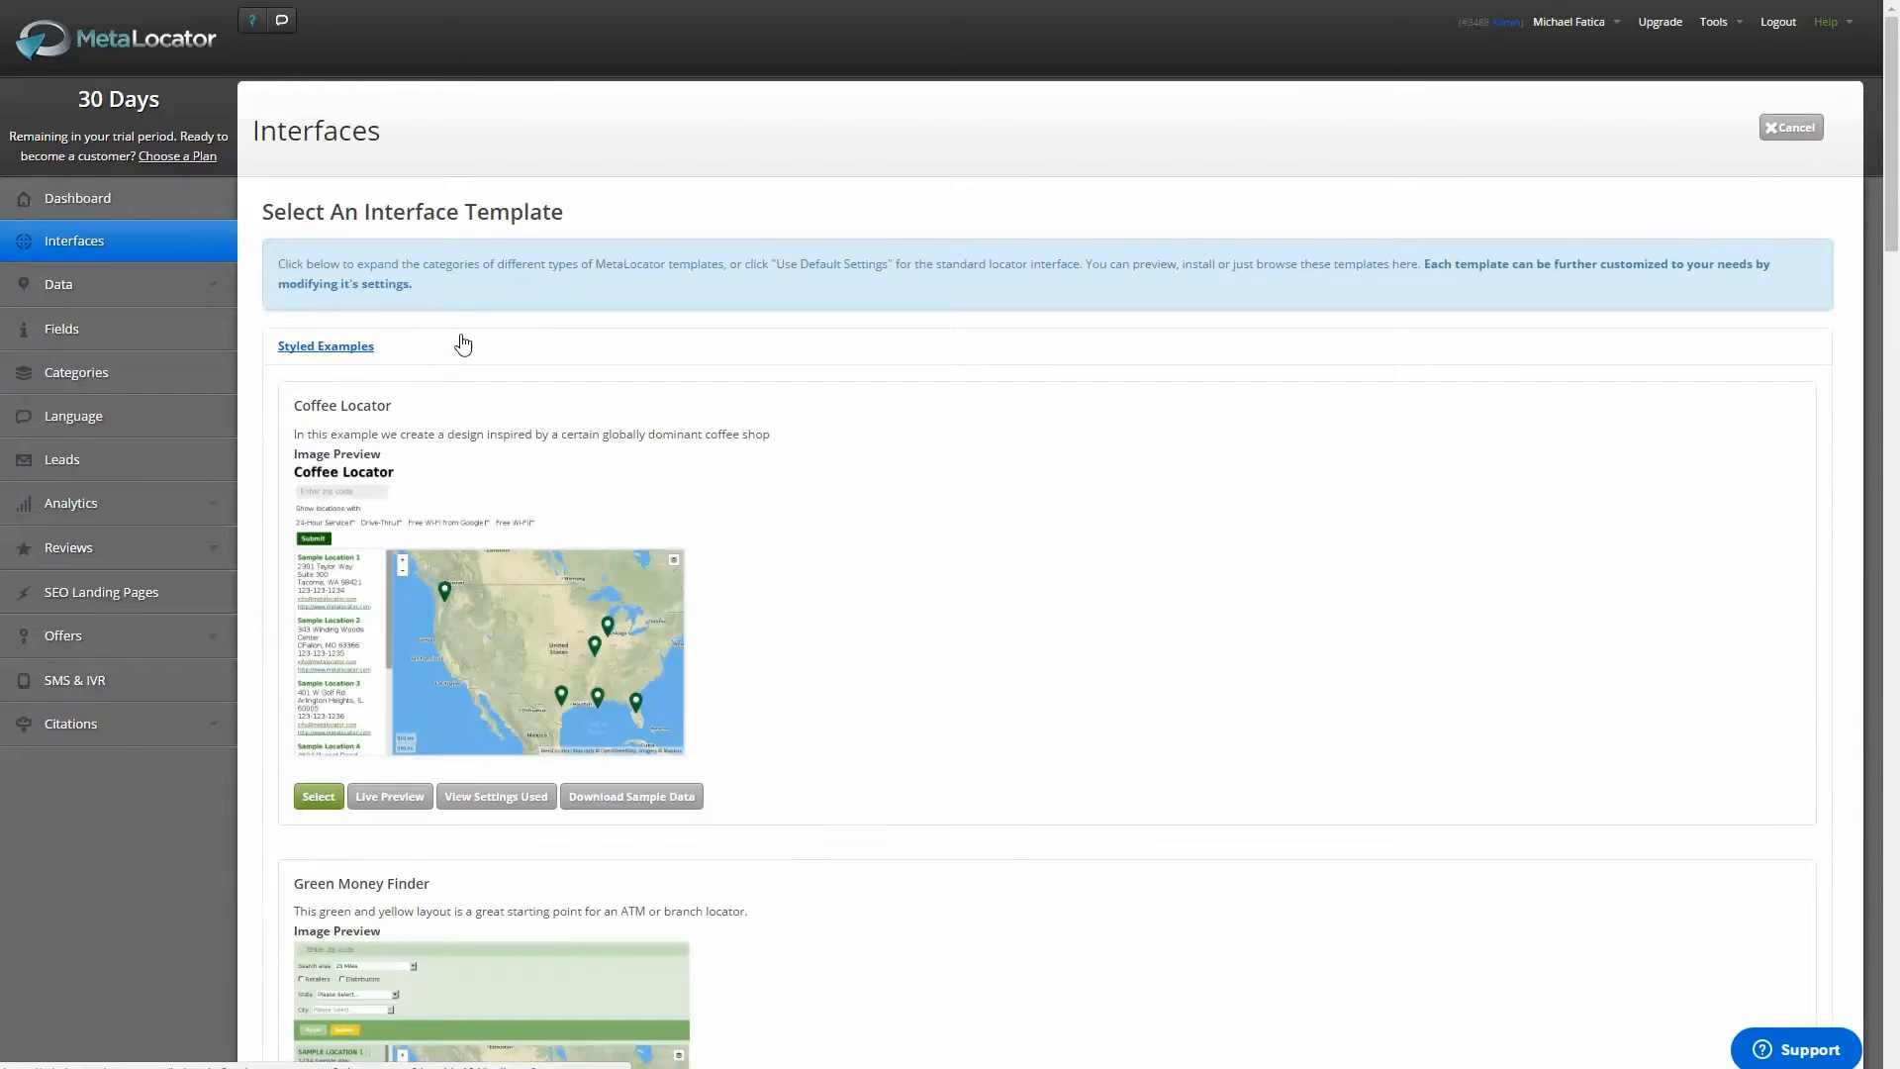
scroll(746, 360, down, 2)
scroll(431, 378, down, 2)
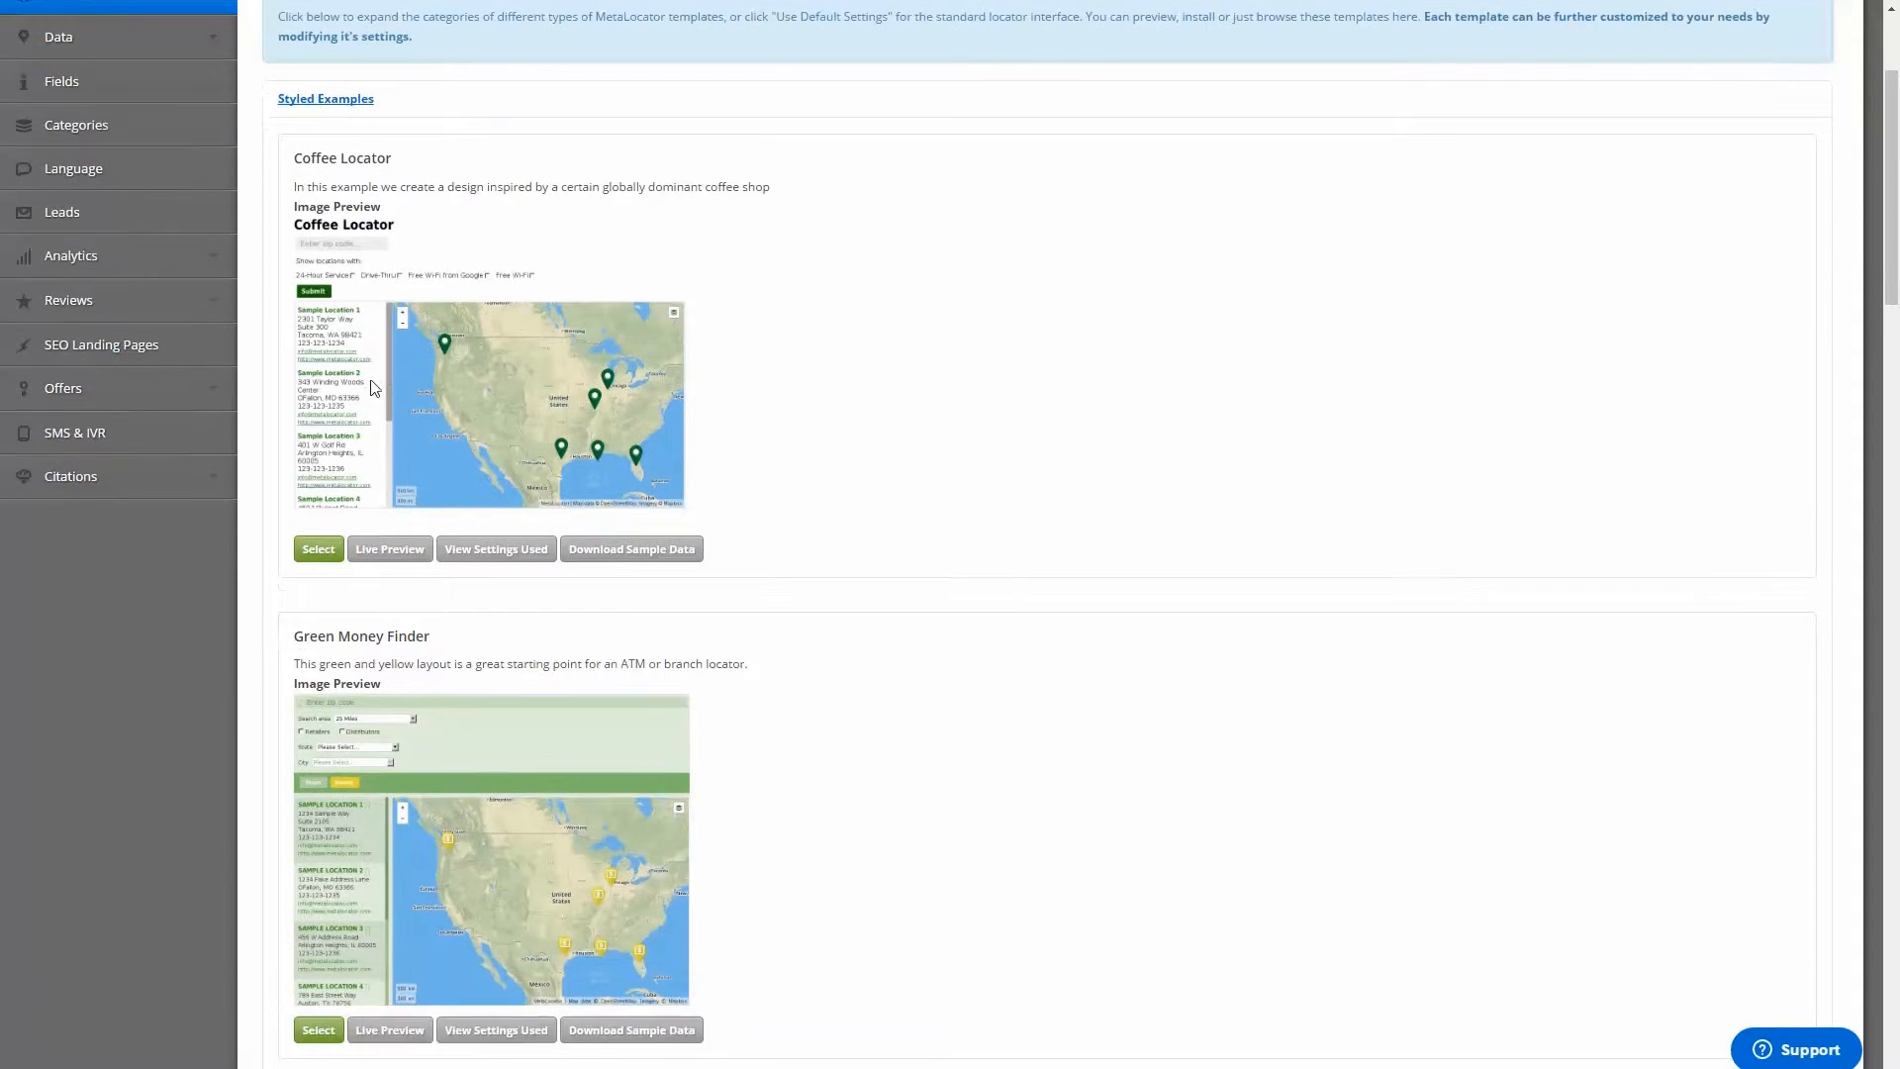
scroll(564, 346, down, 9)
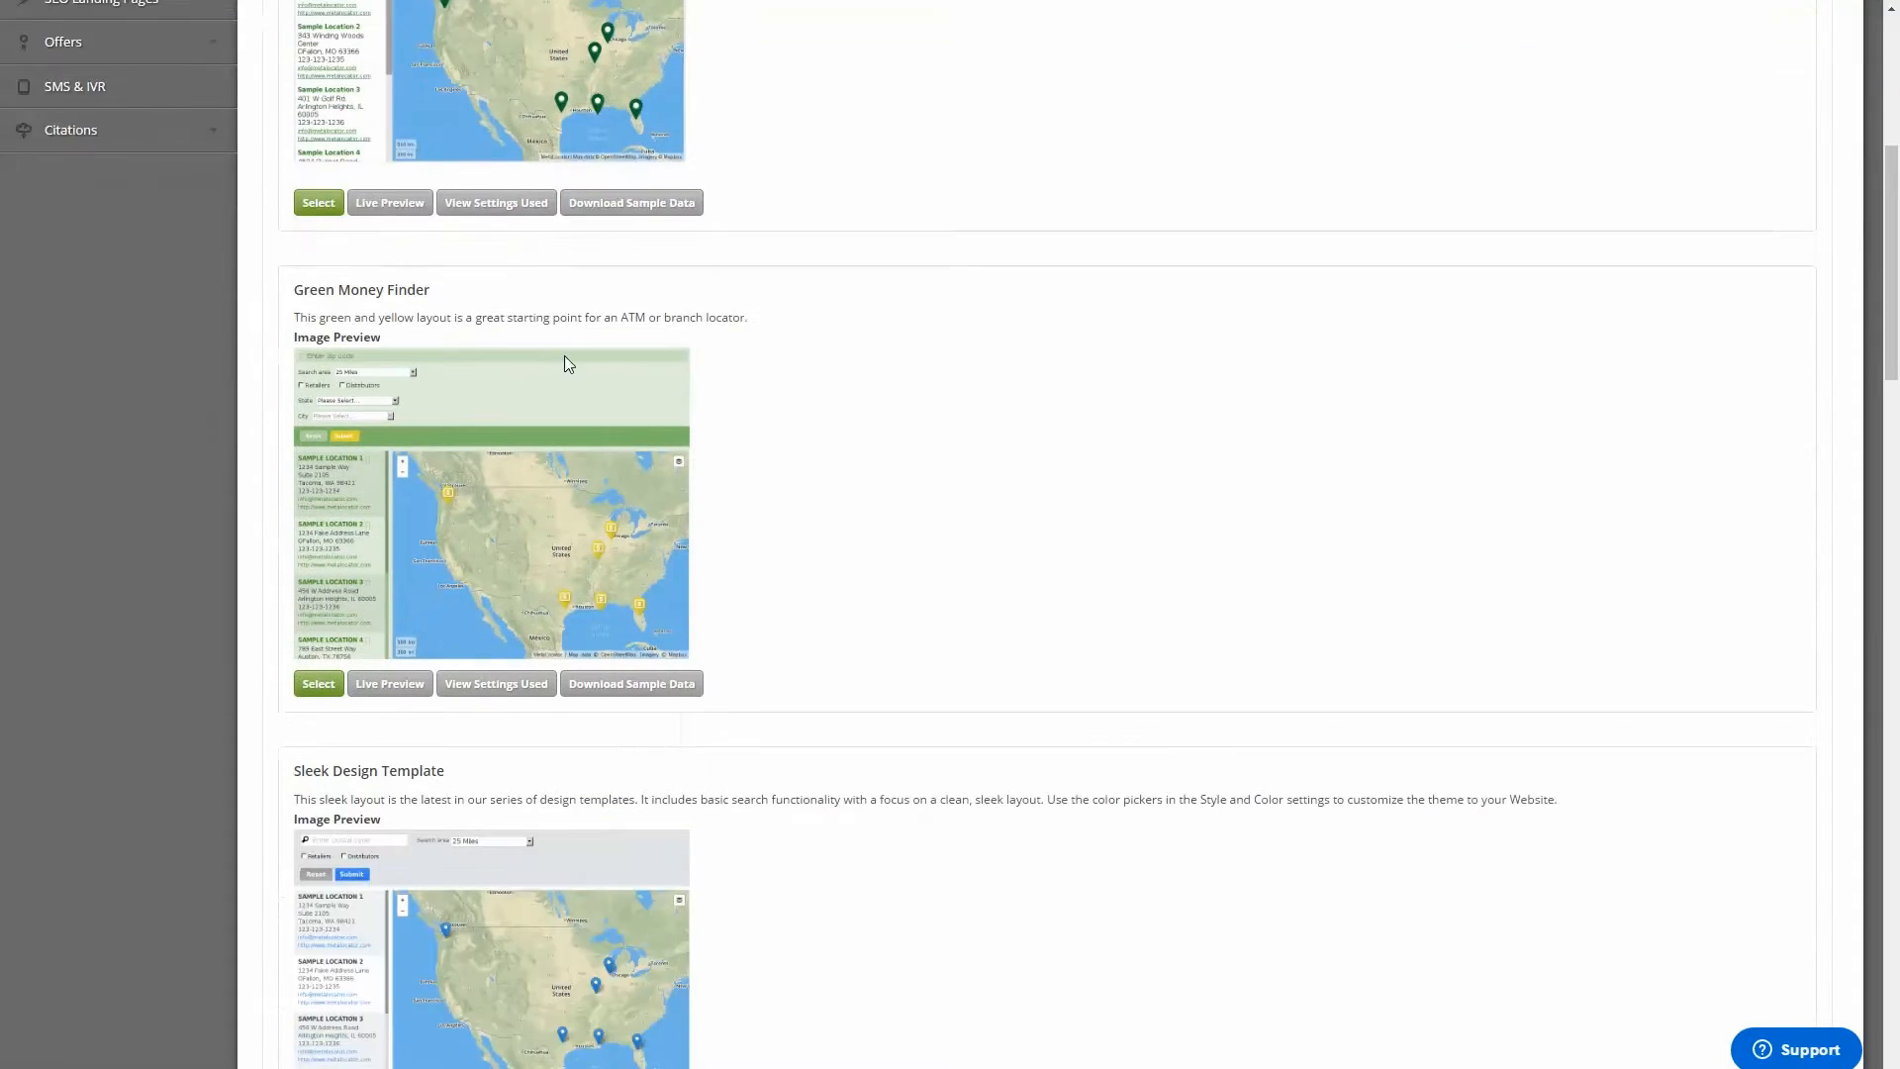
scroll(768, 479, down, 15)
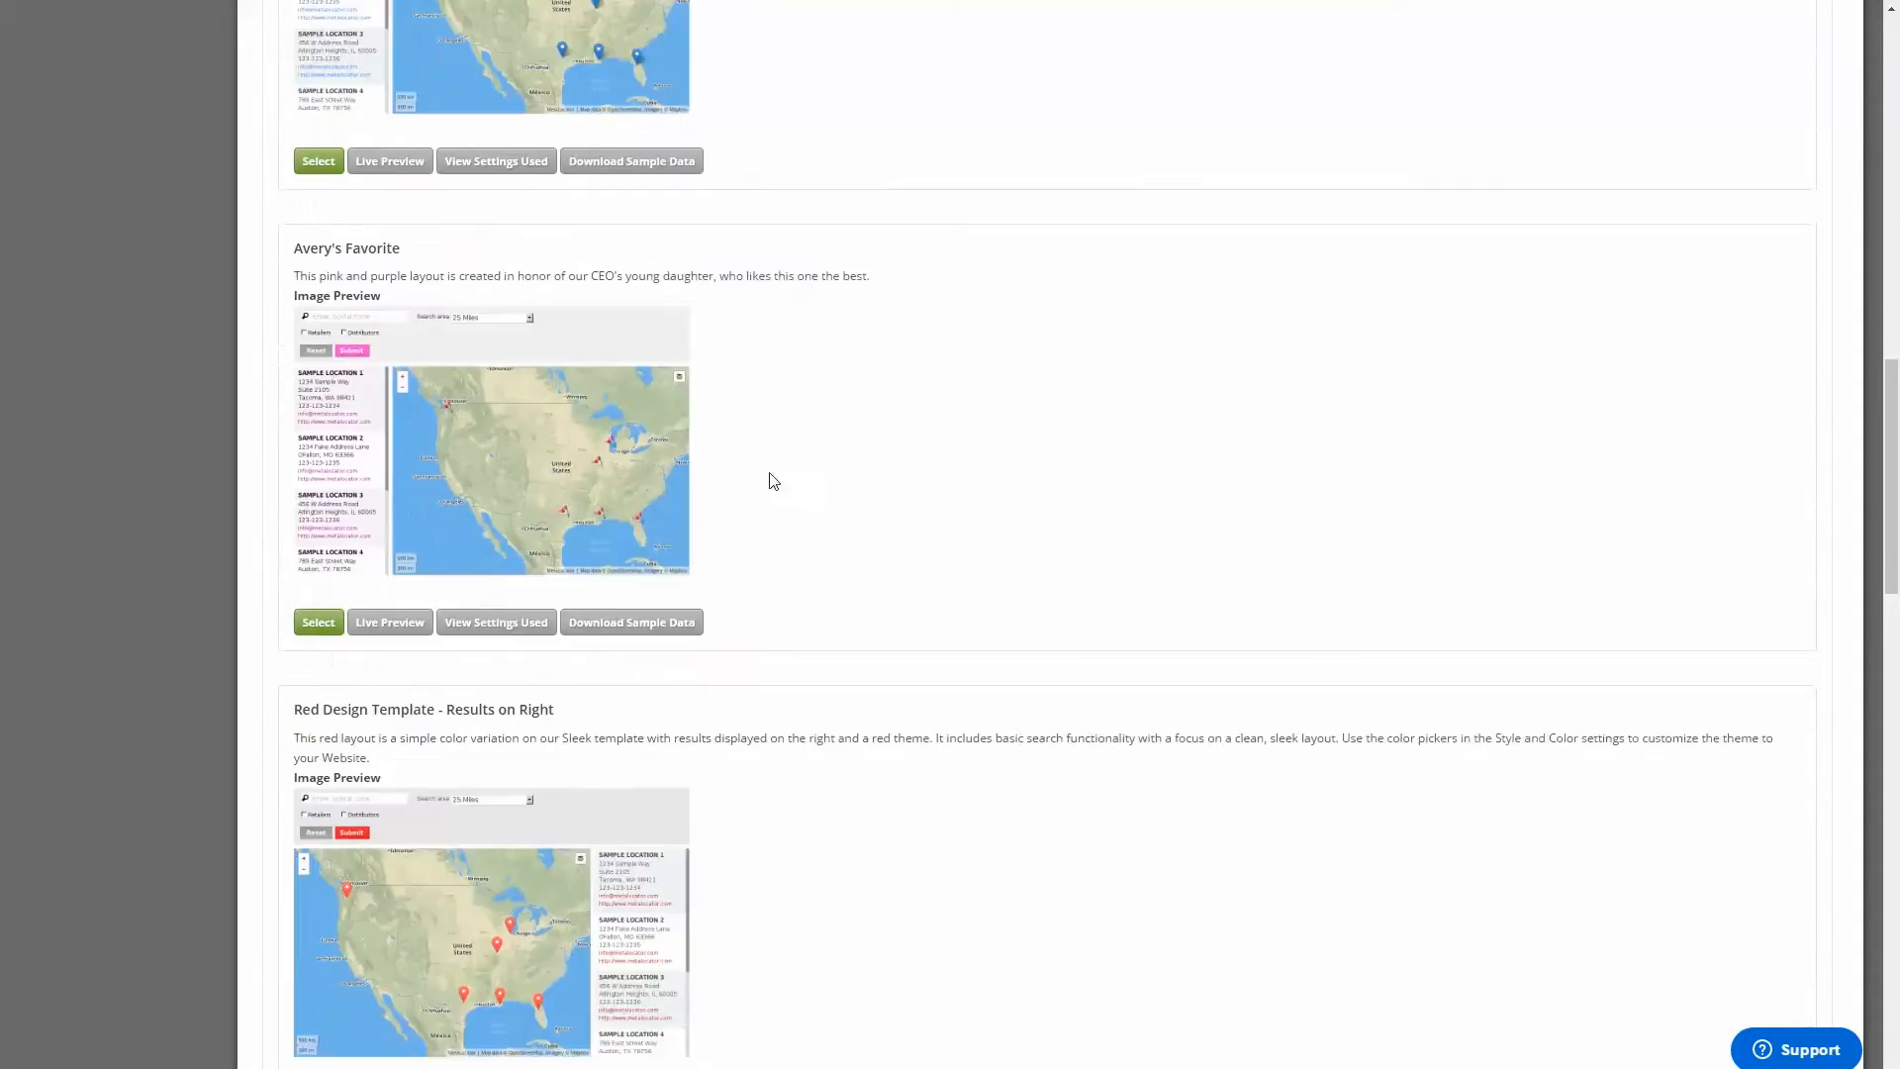
scroll(789, 482, down, 8)
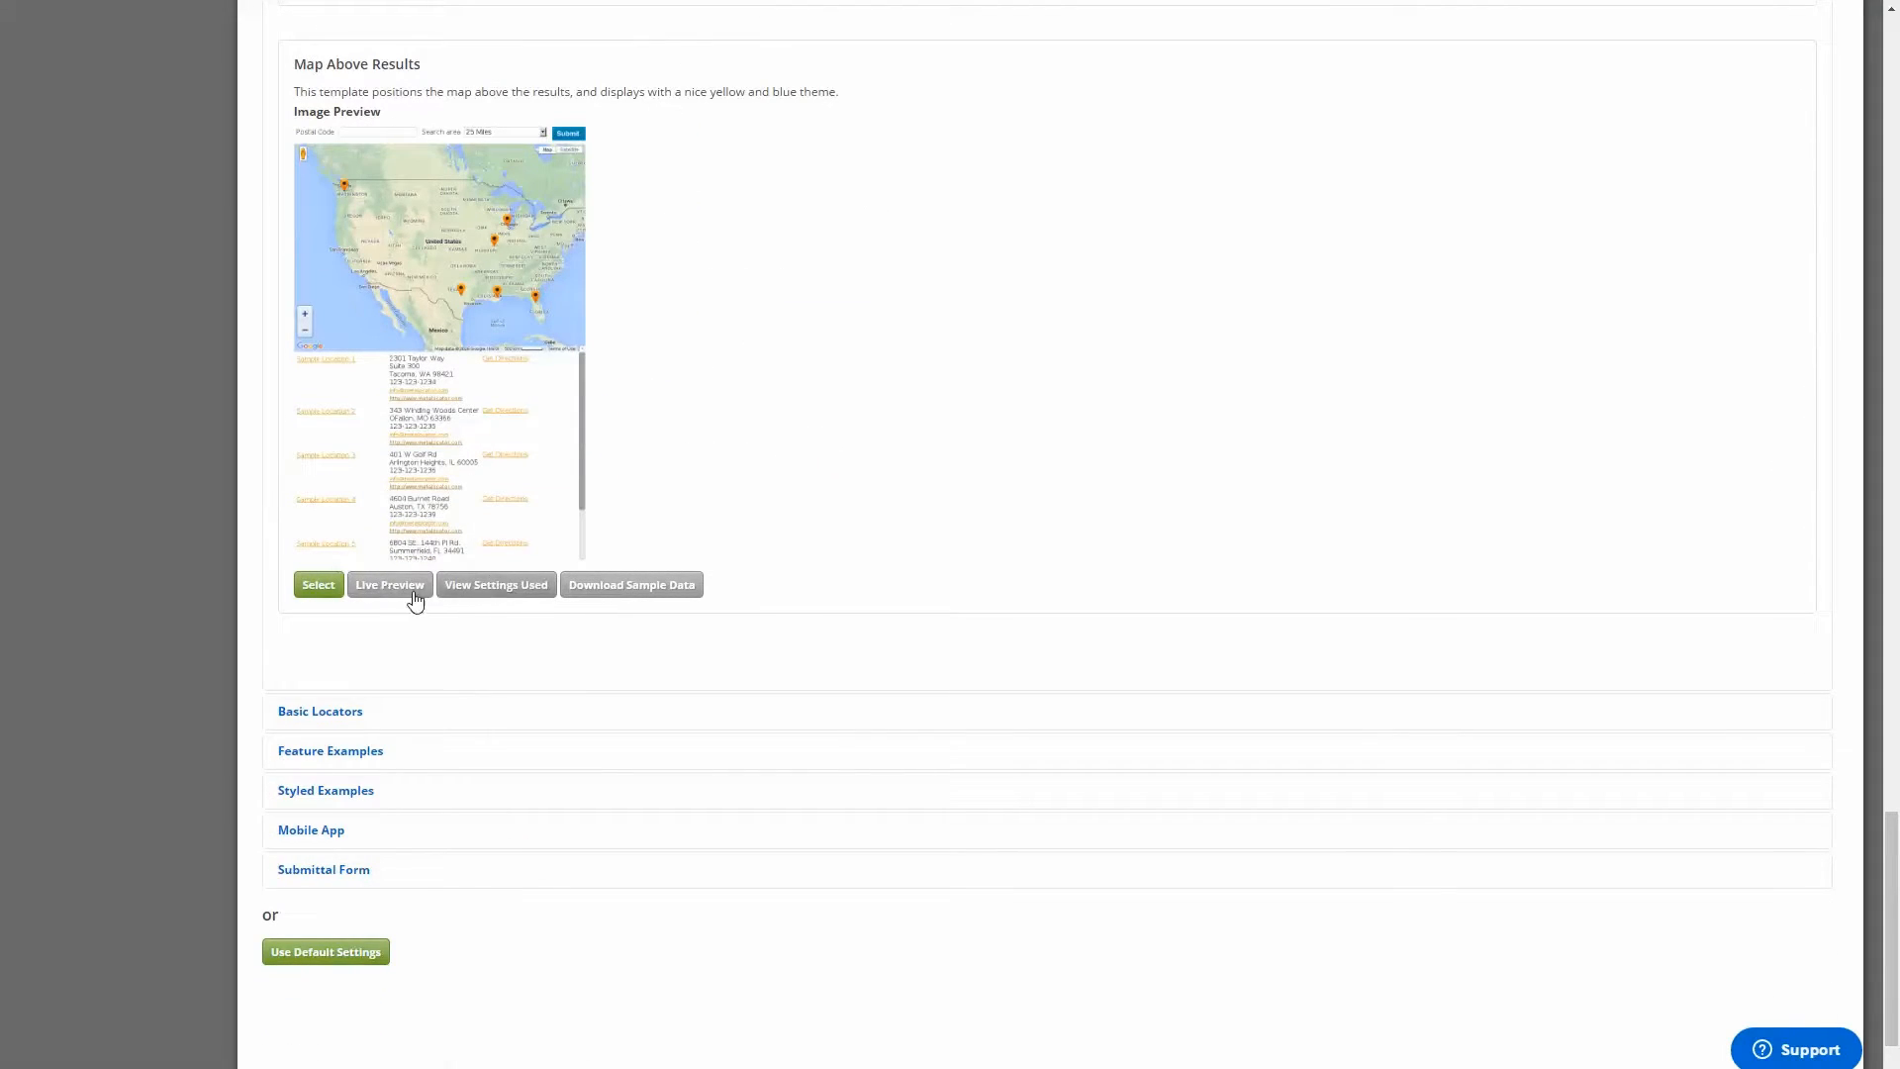
- Browse the Basic Locators templates and return to the start of the template list
scroll(395, 640, down, 1)
click(374, 626)
scroll(383, 577, down, 16)
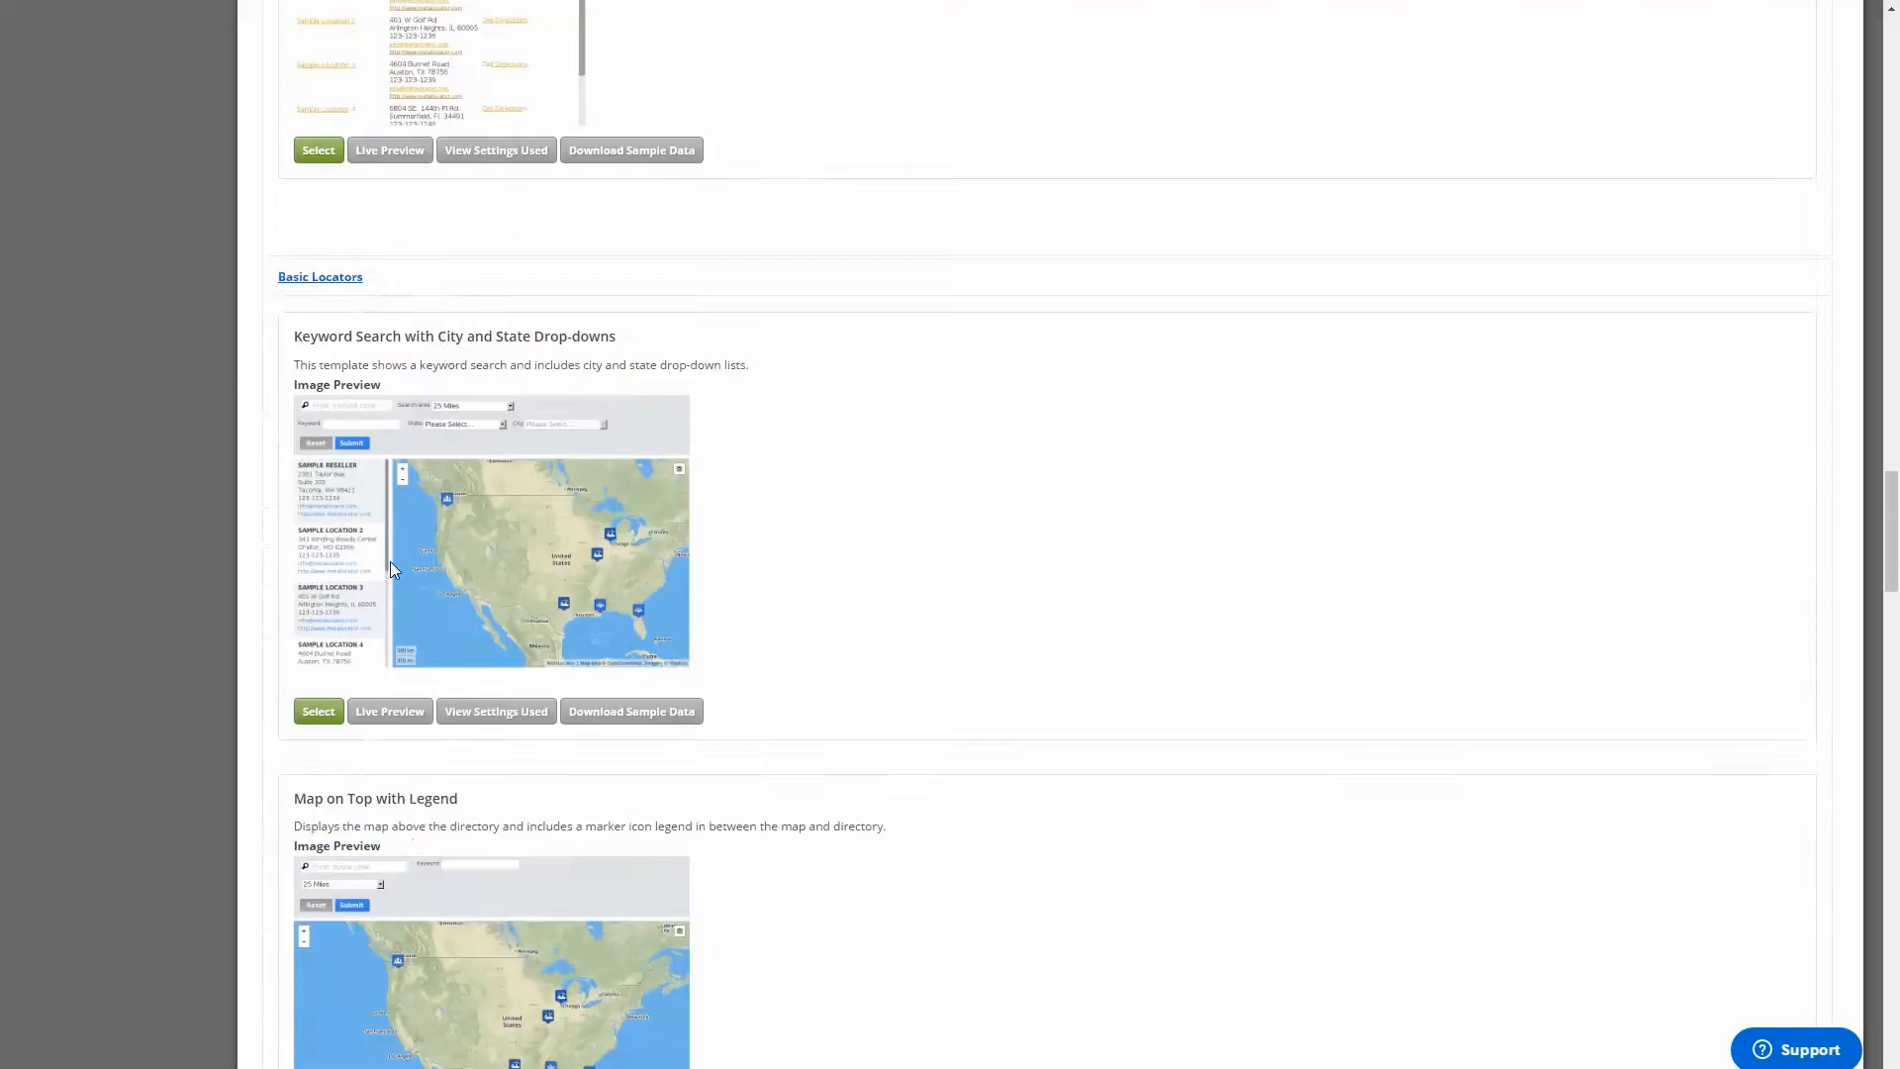
scroll(379, 584, down, 14)
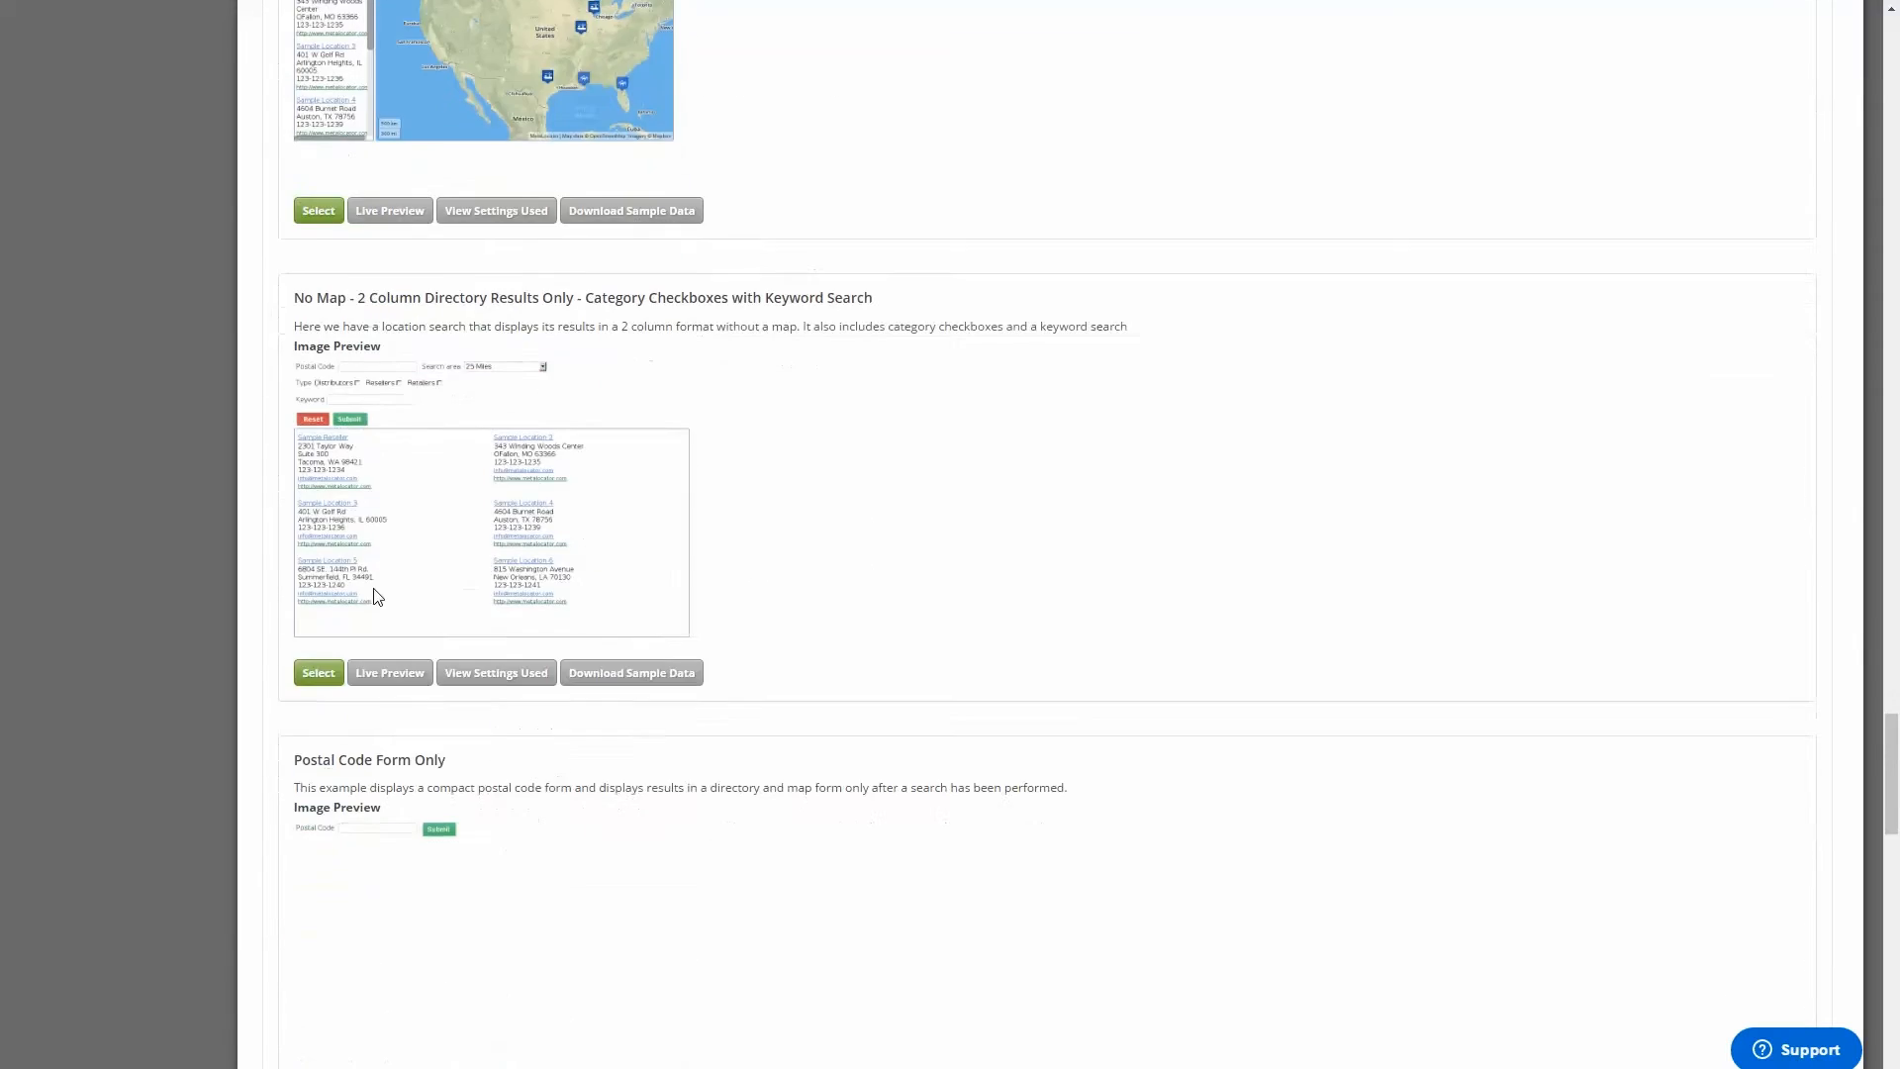
scroll(395, 583, up, 13)
scroll(427, 587, up, 20)
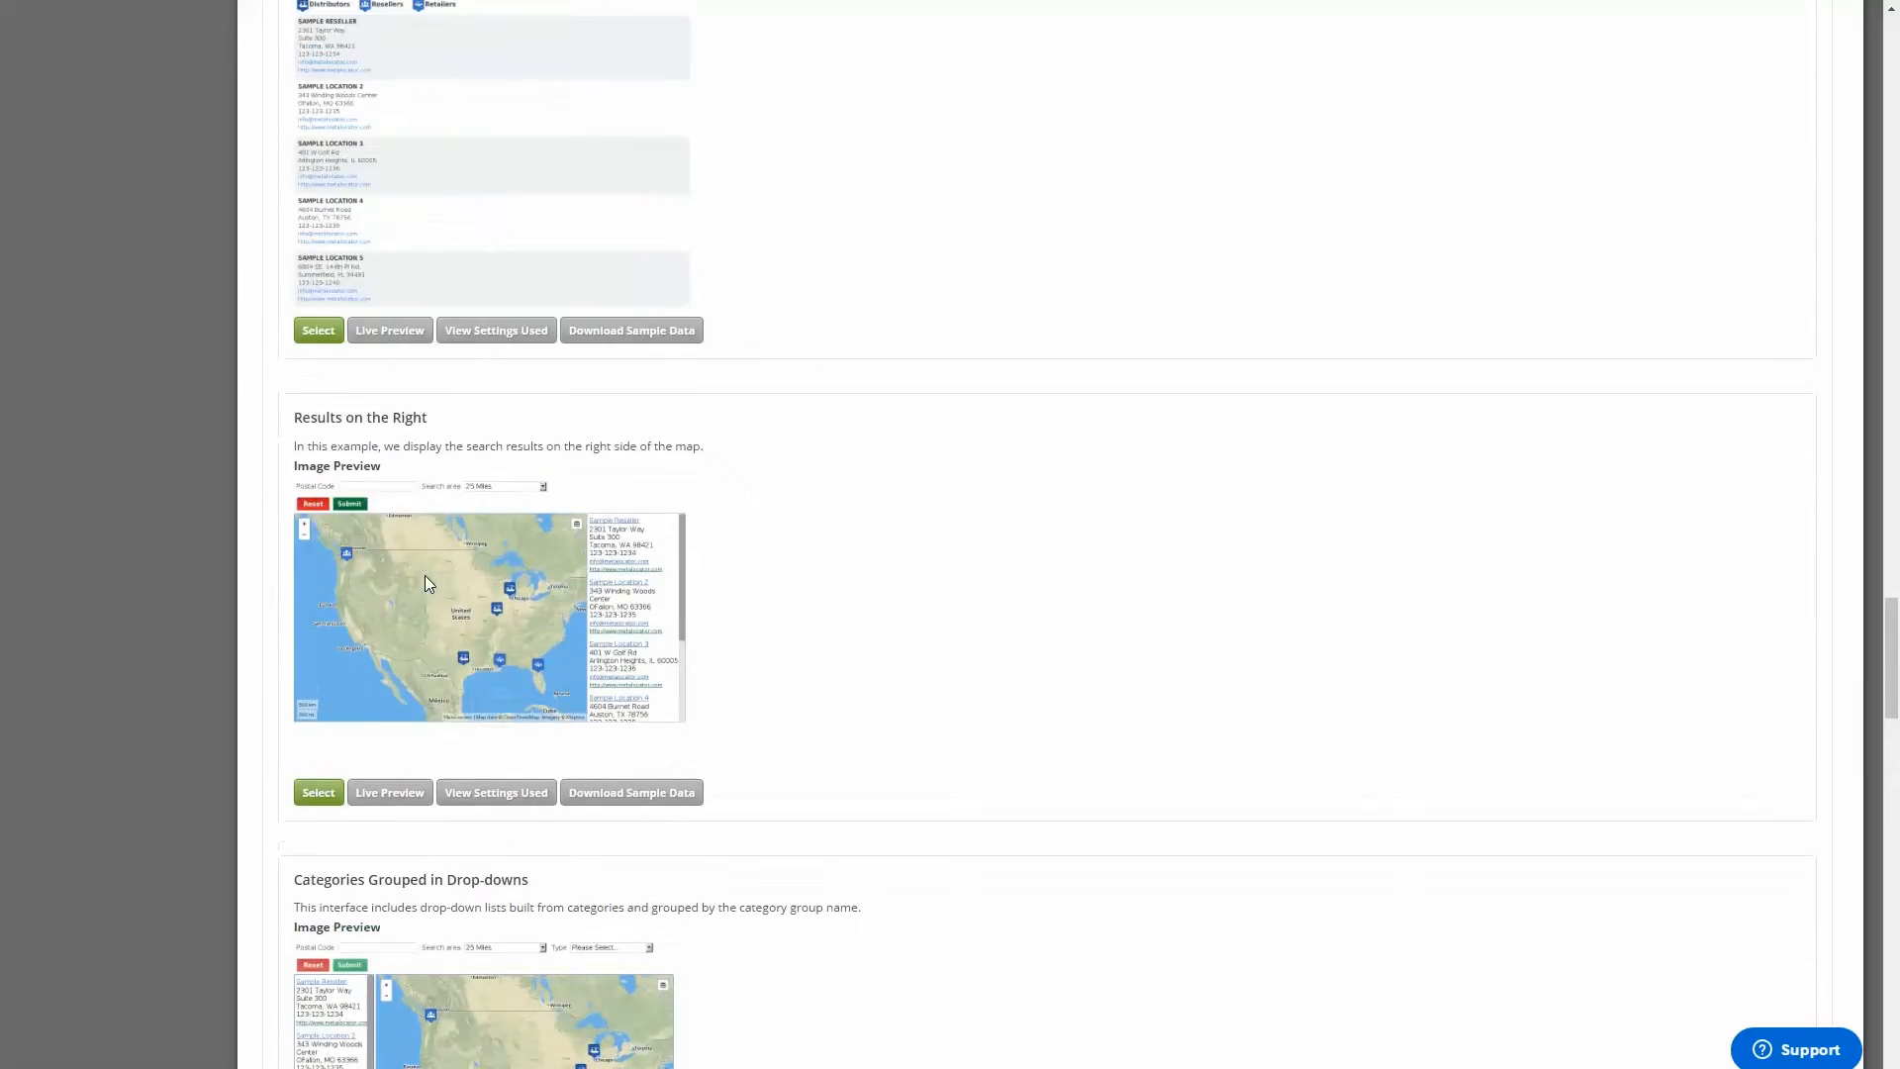
scroll(424, 576, up, 20)
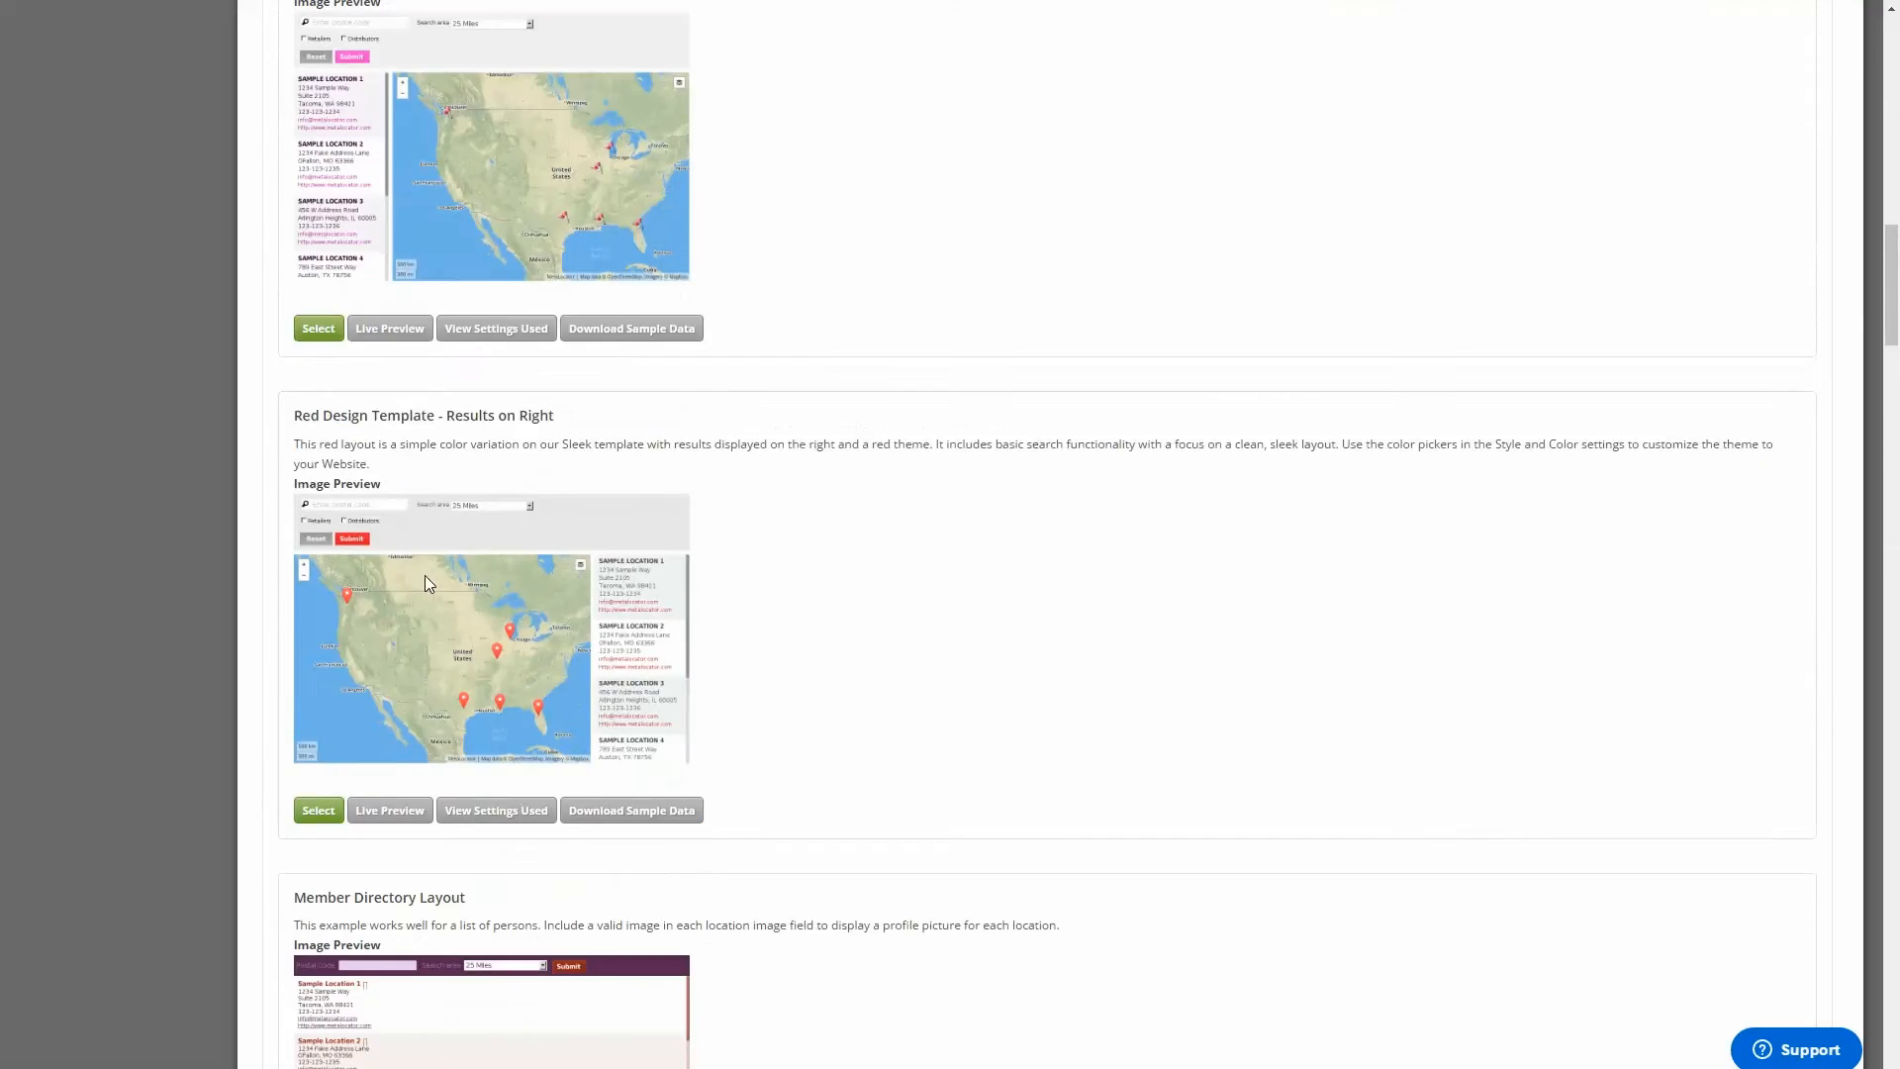
scroll(423, 574, up, 2)
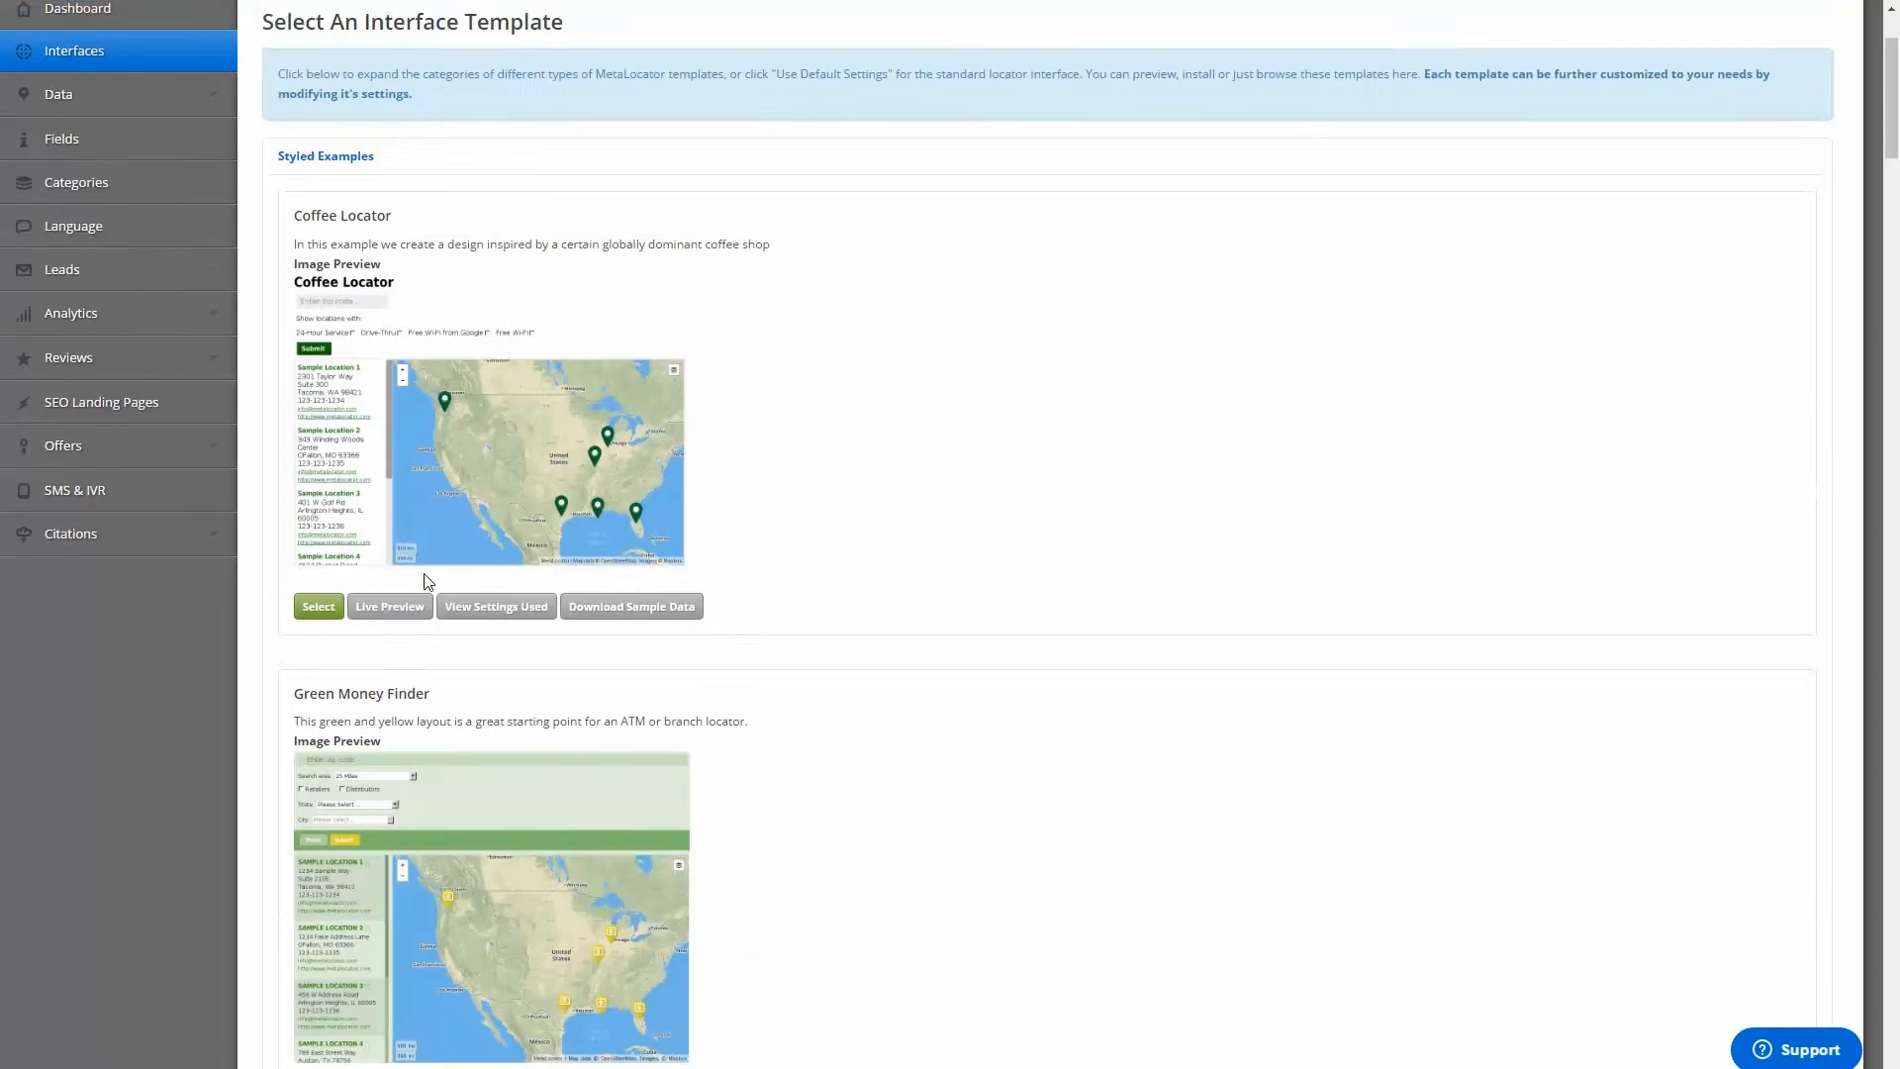
- Install the Sleek Design Template as the new interface
scroll(426, 576, down, 8)
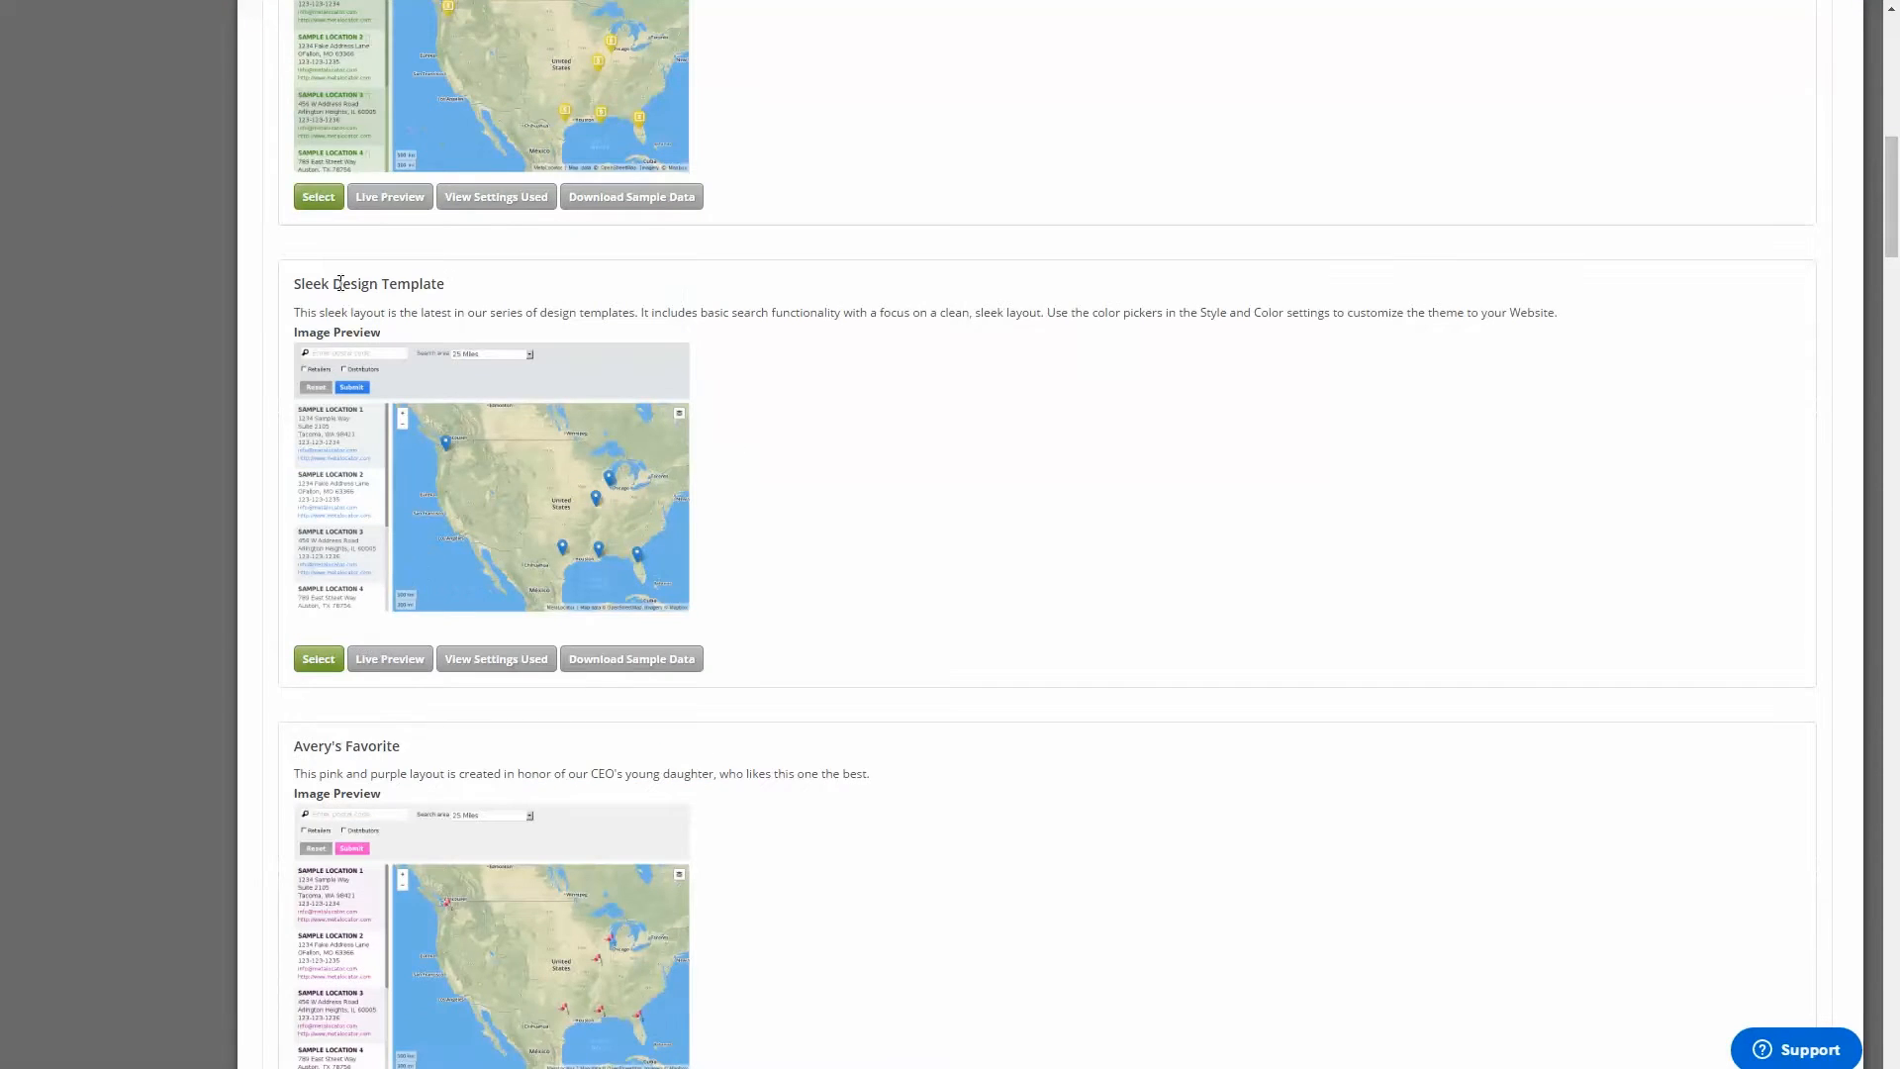
click(320, 671)
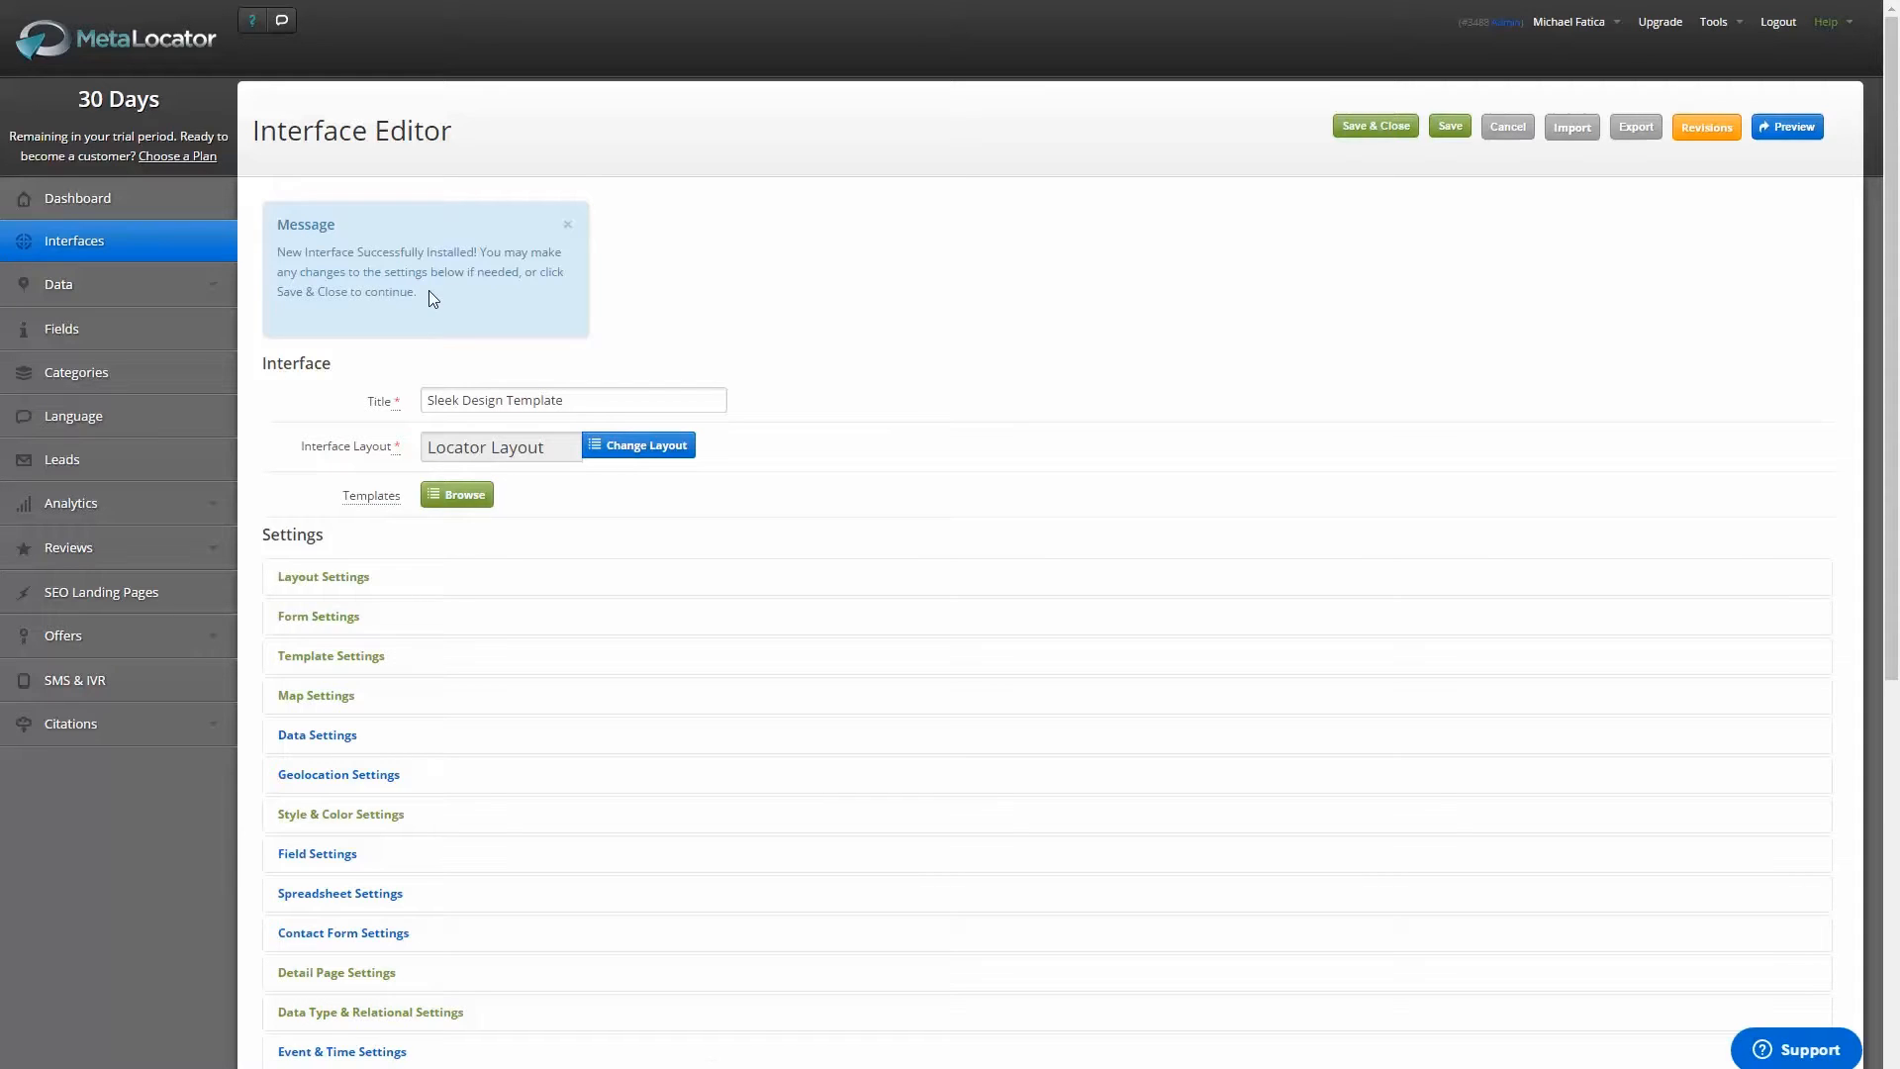
- Look over the new interface's settings groups and preview it, examining Sample Location 1 on the map
scroll(447, 299, down, 1)
scroll(560, 580, down, 3)
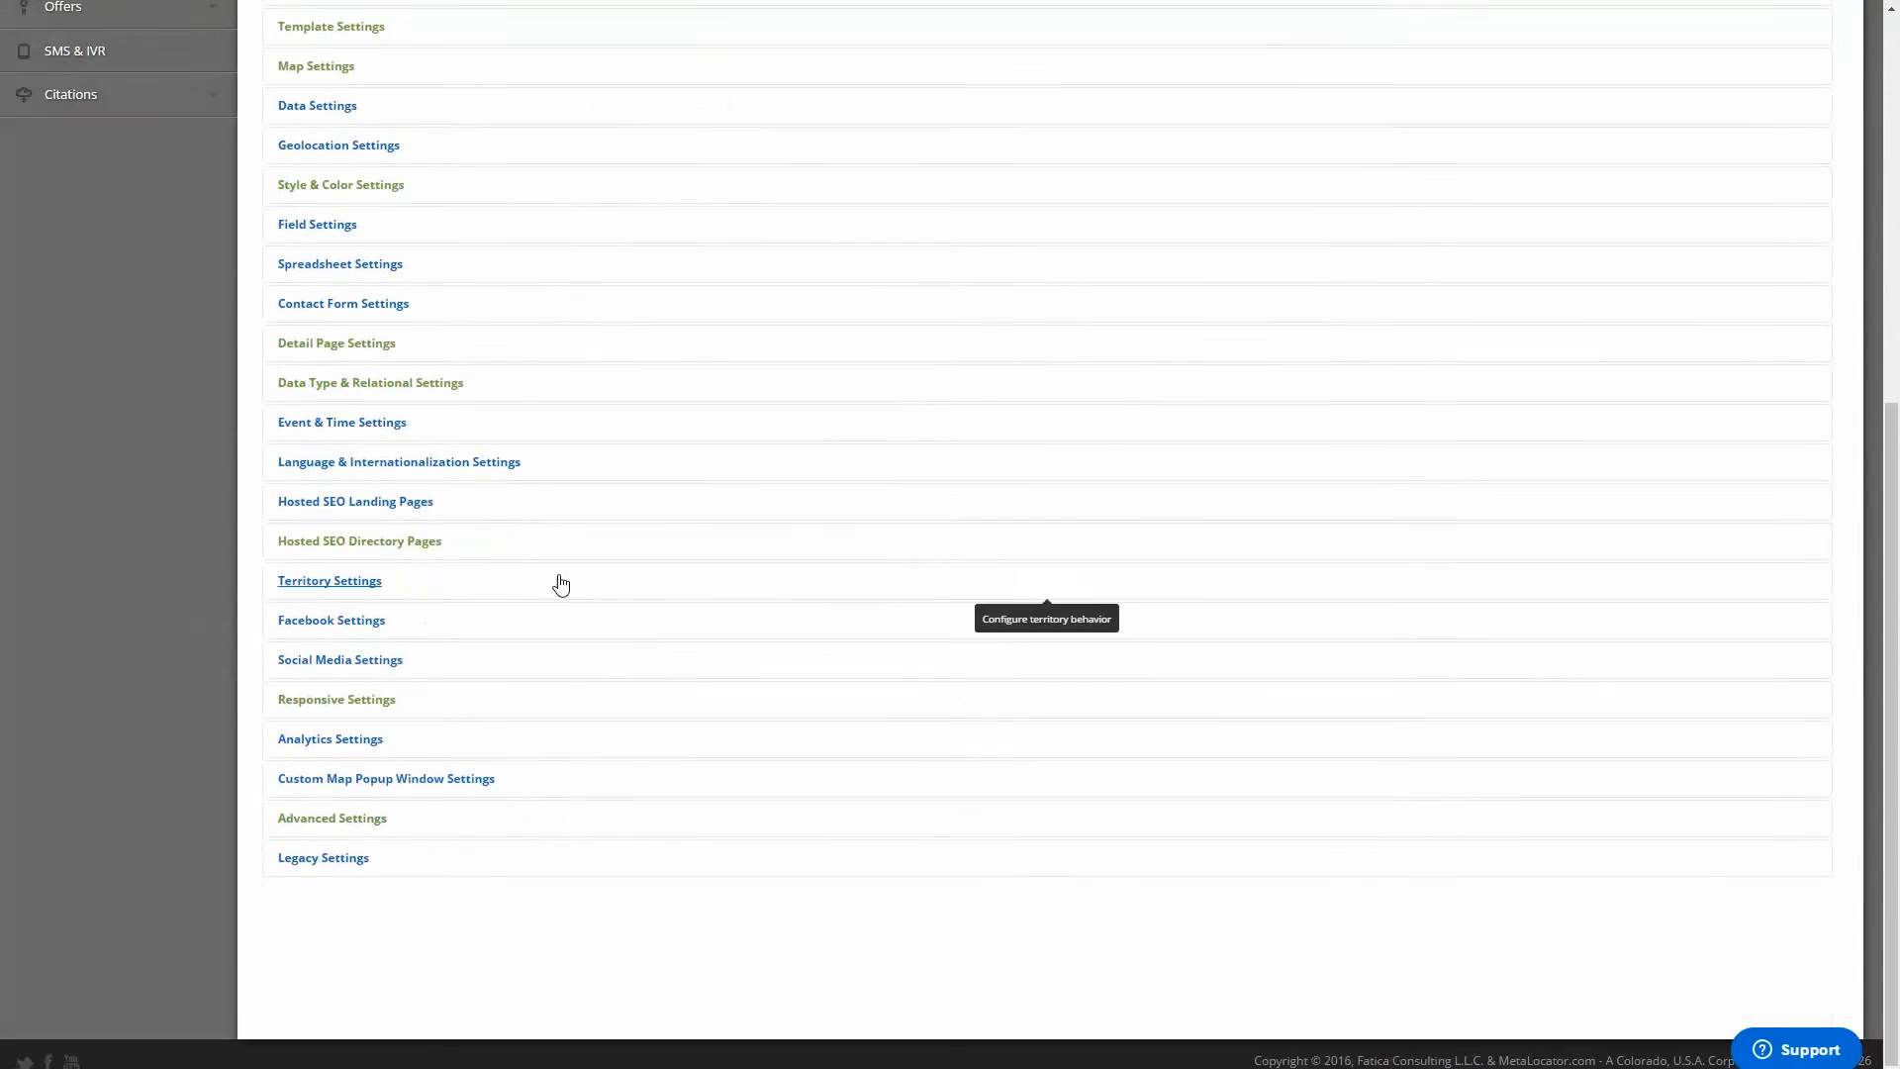
scroll(560, 583, up, 5)
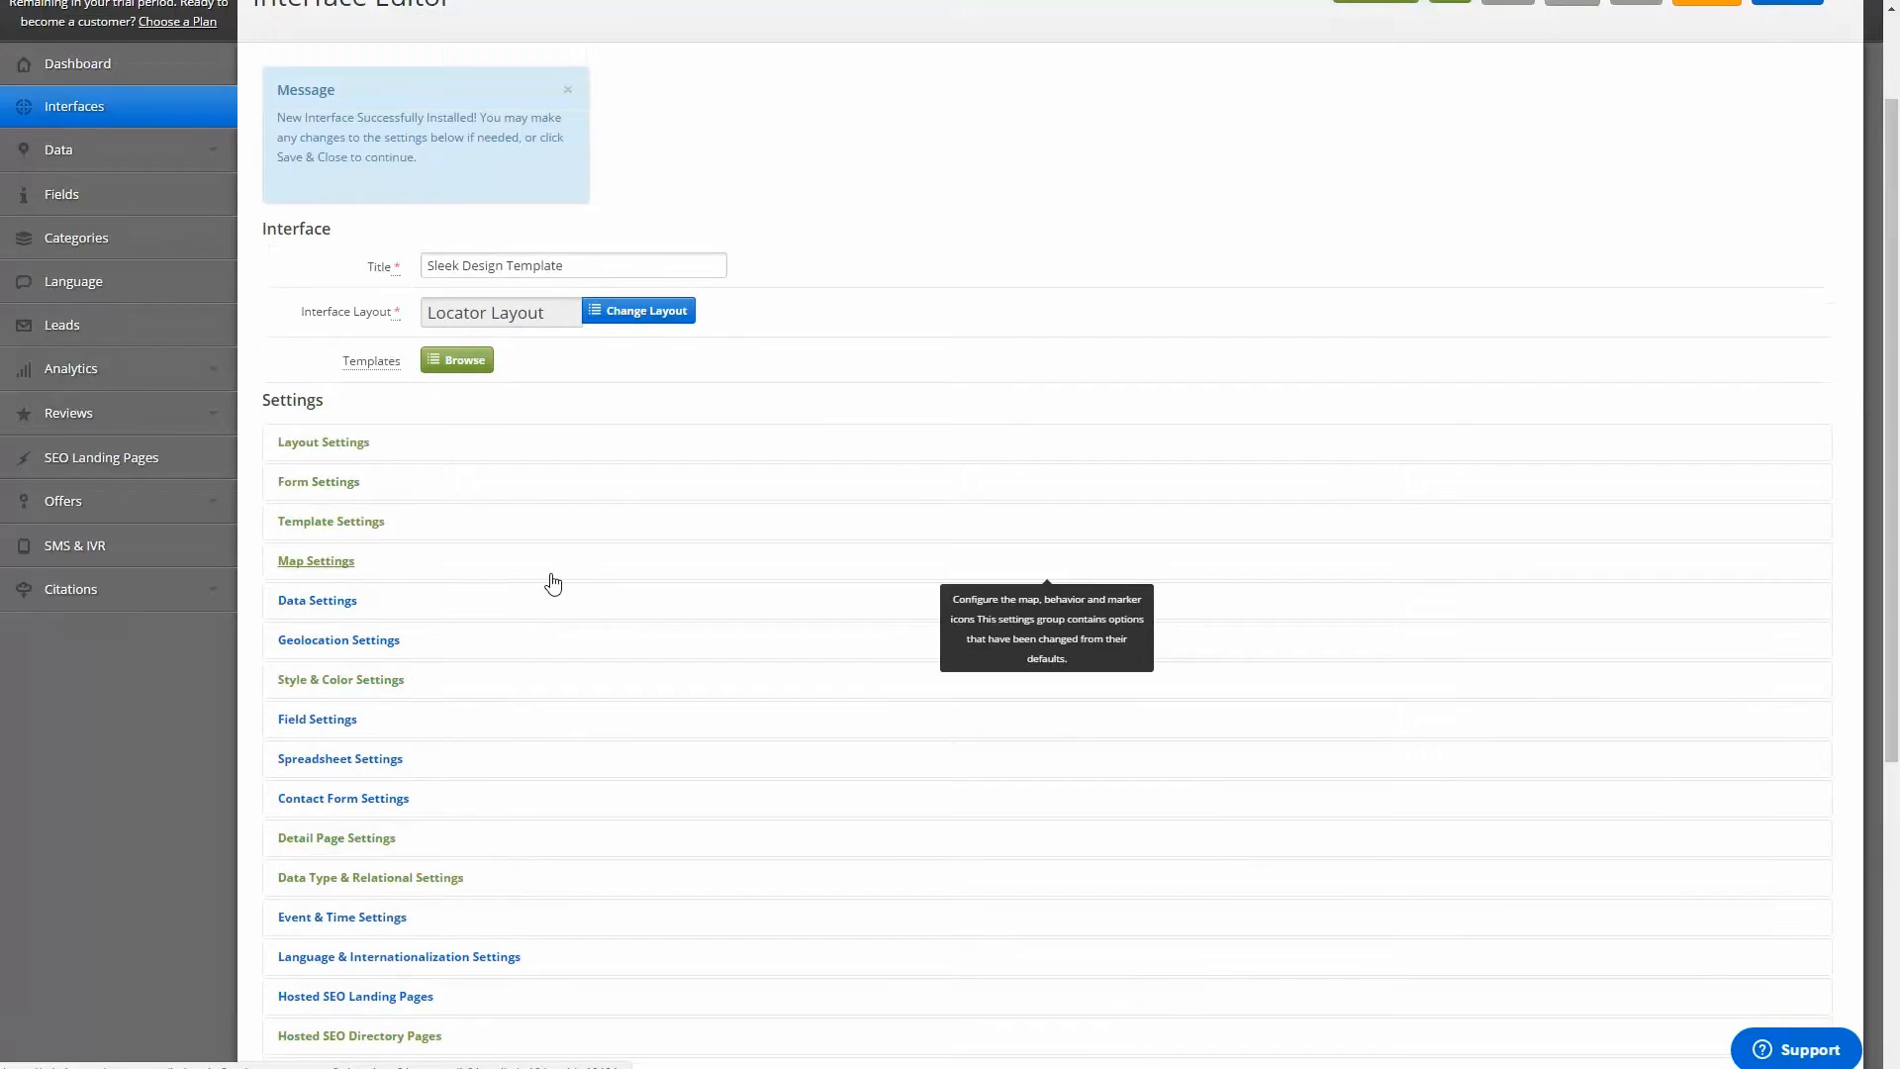
scroll(553, 583, up, 2)
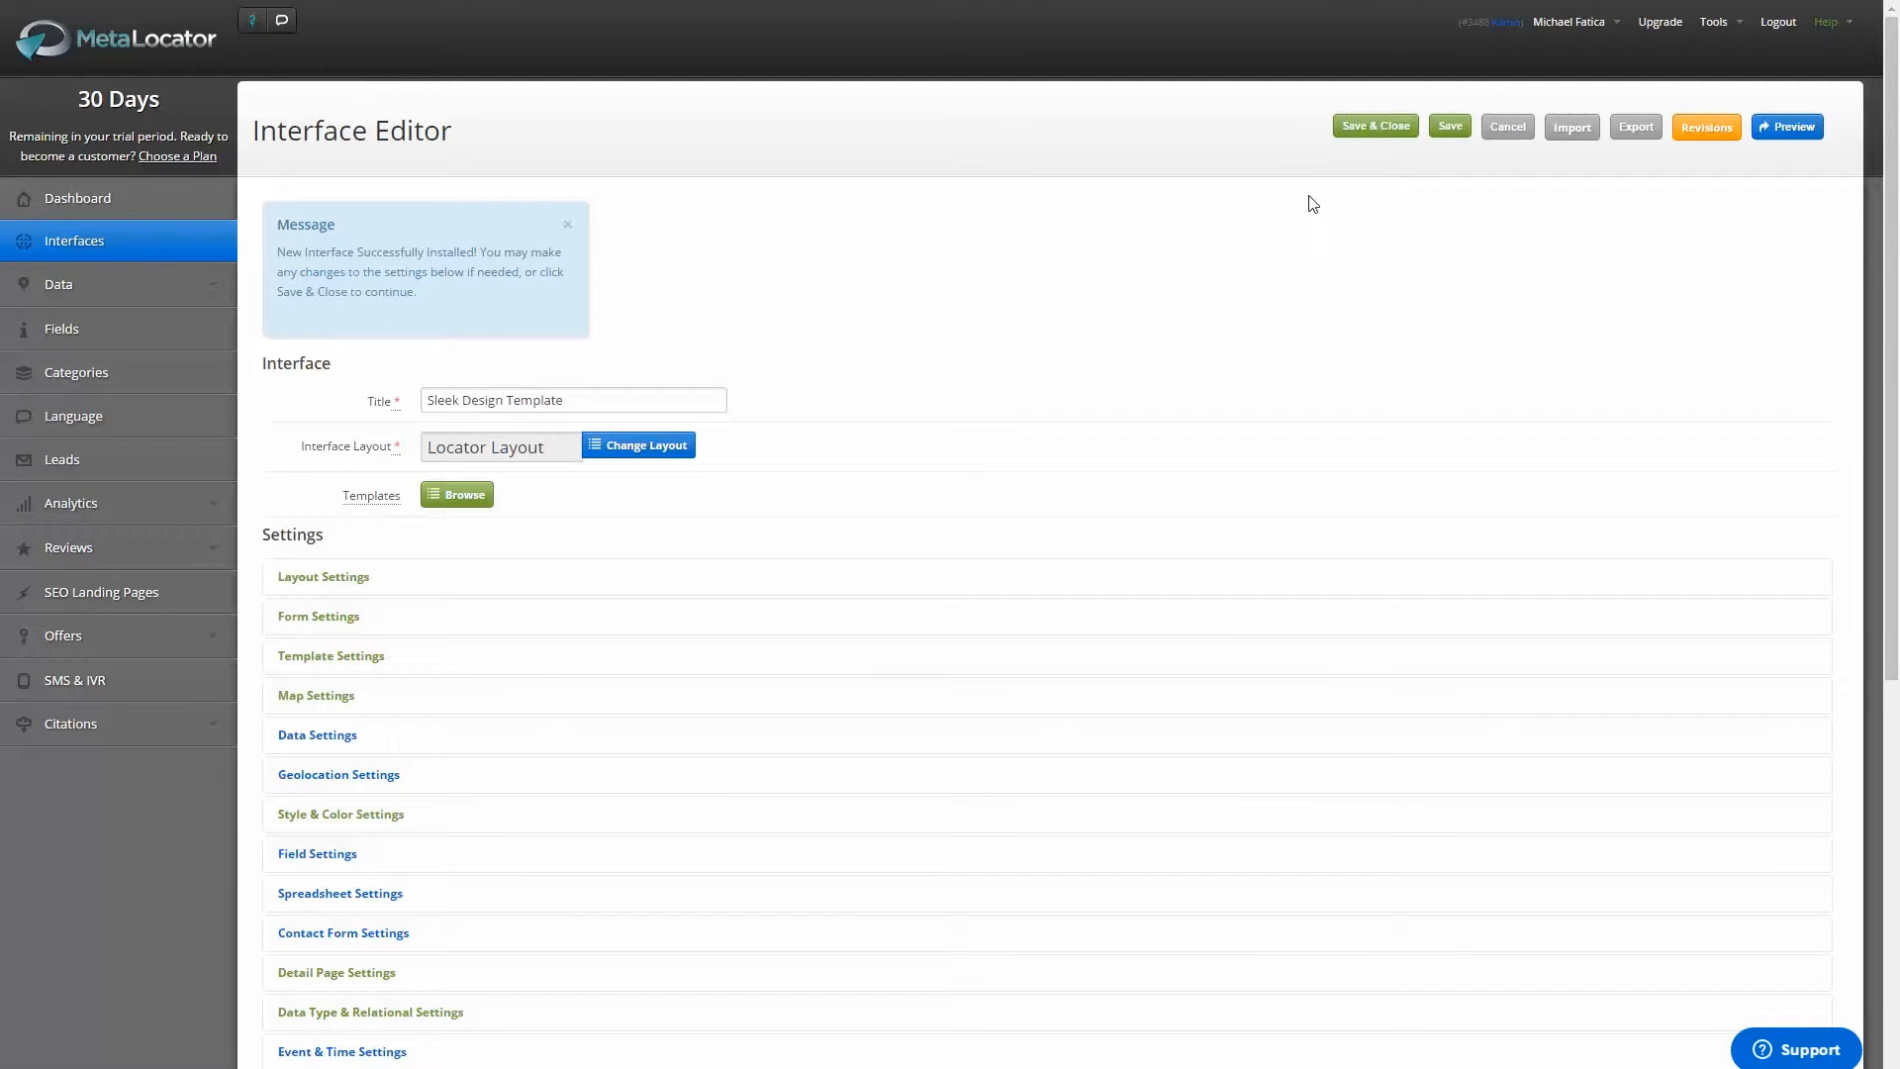
click(1787, 130)
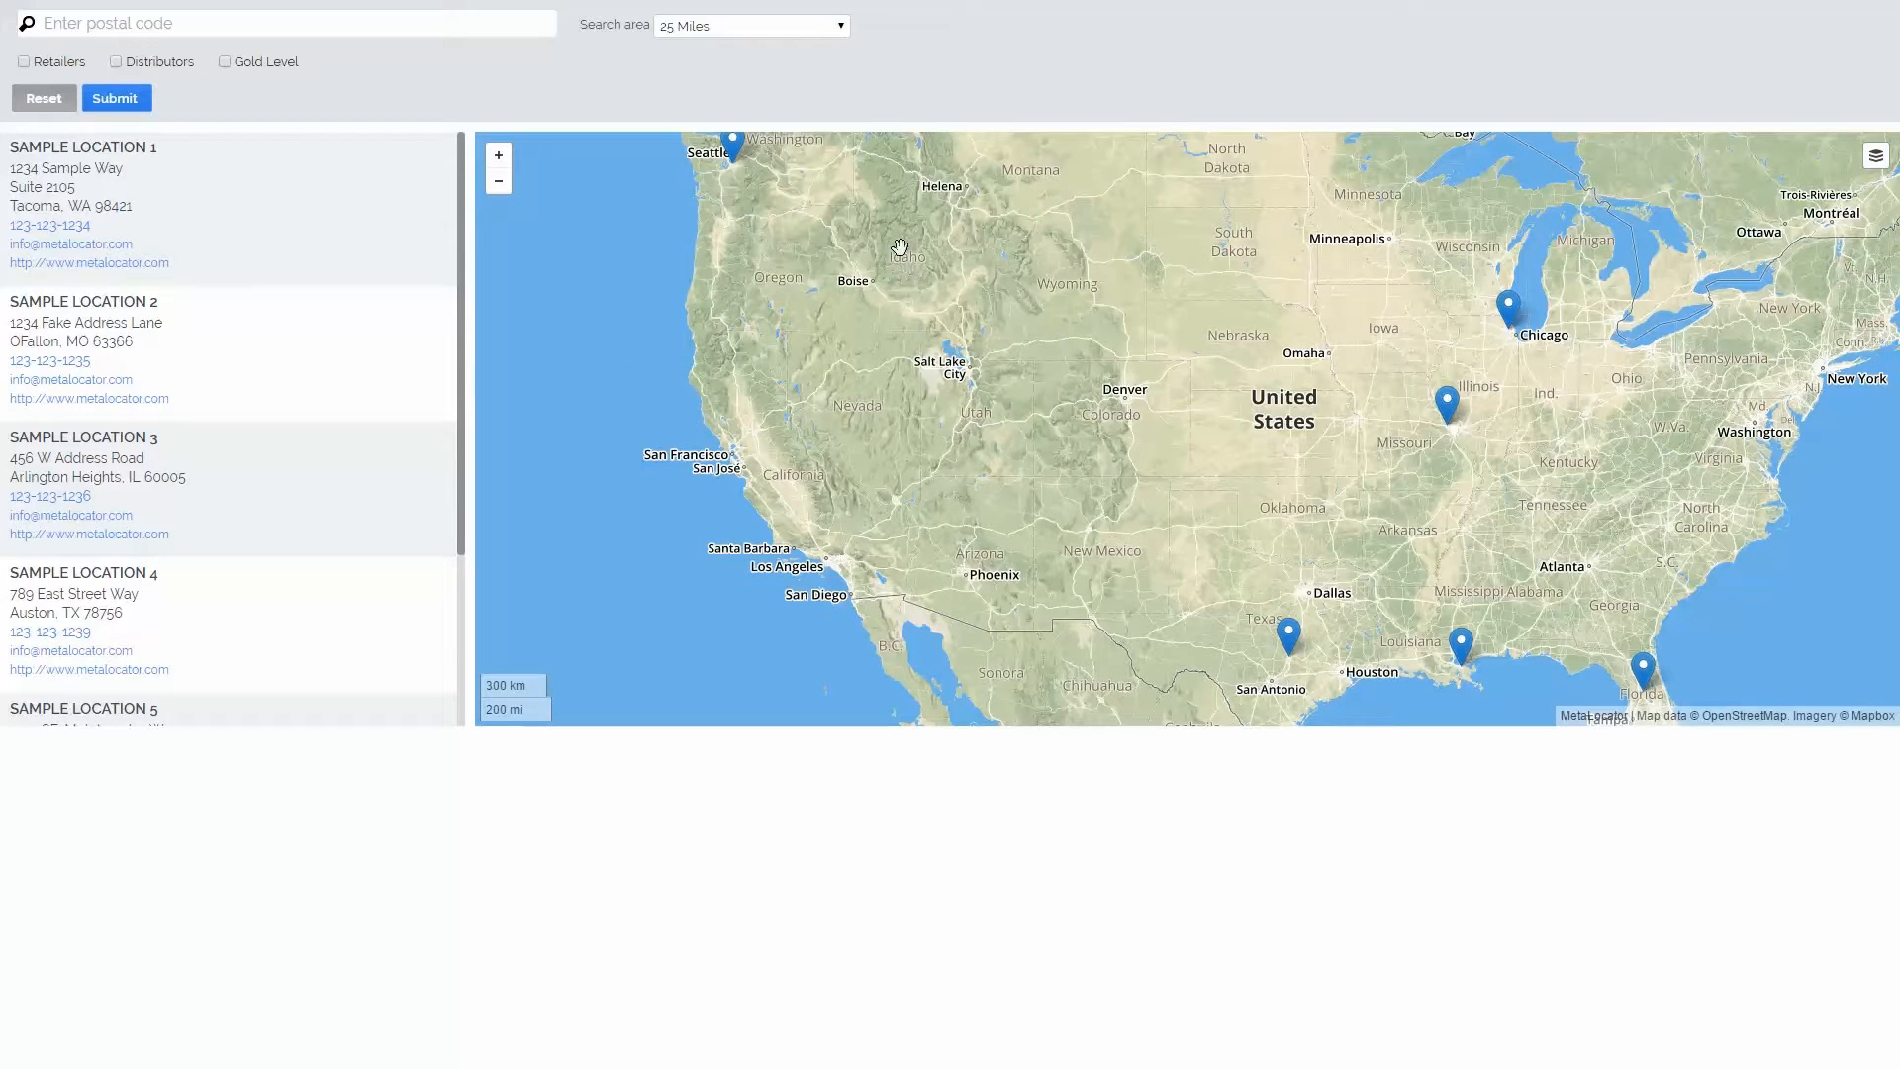
drag(963, 258, 853, 300)
click(626, 188)
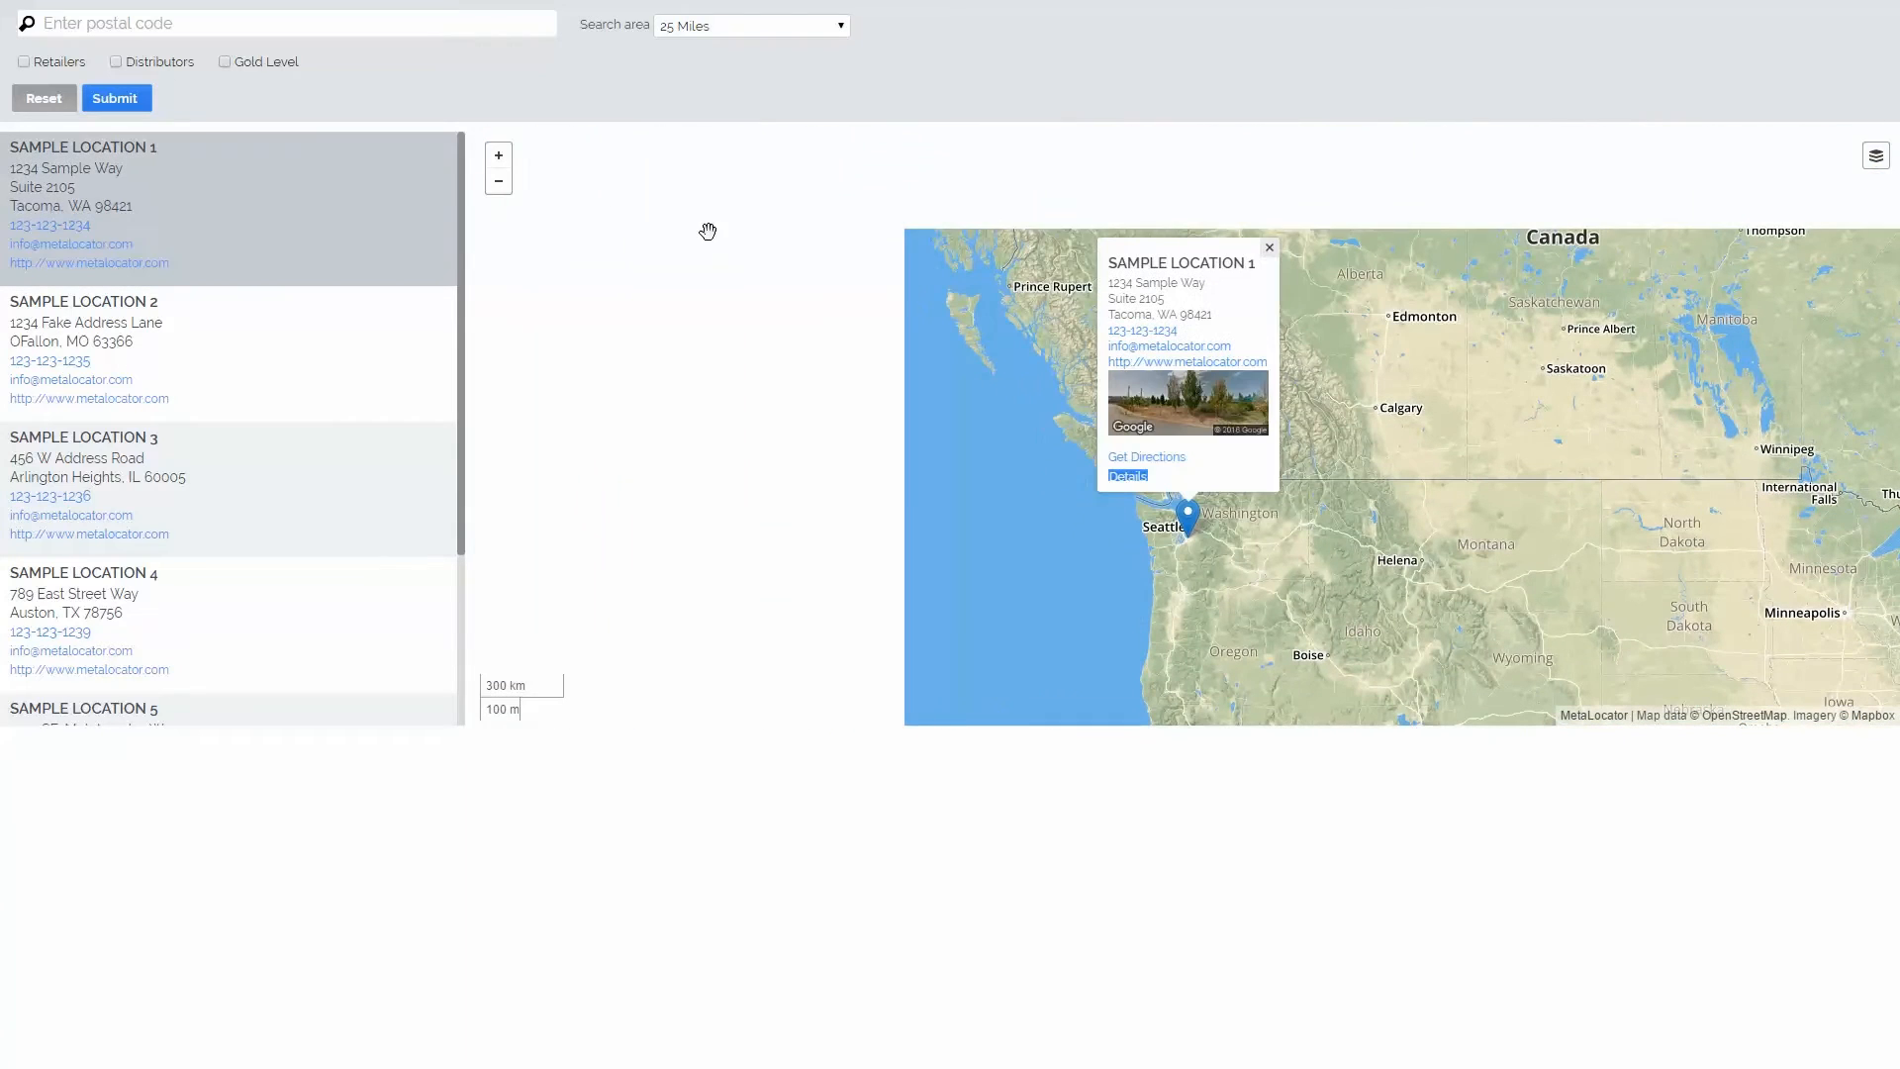
click(192, 31)
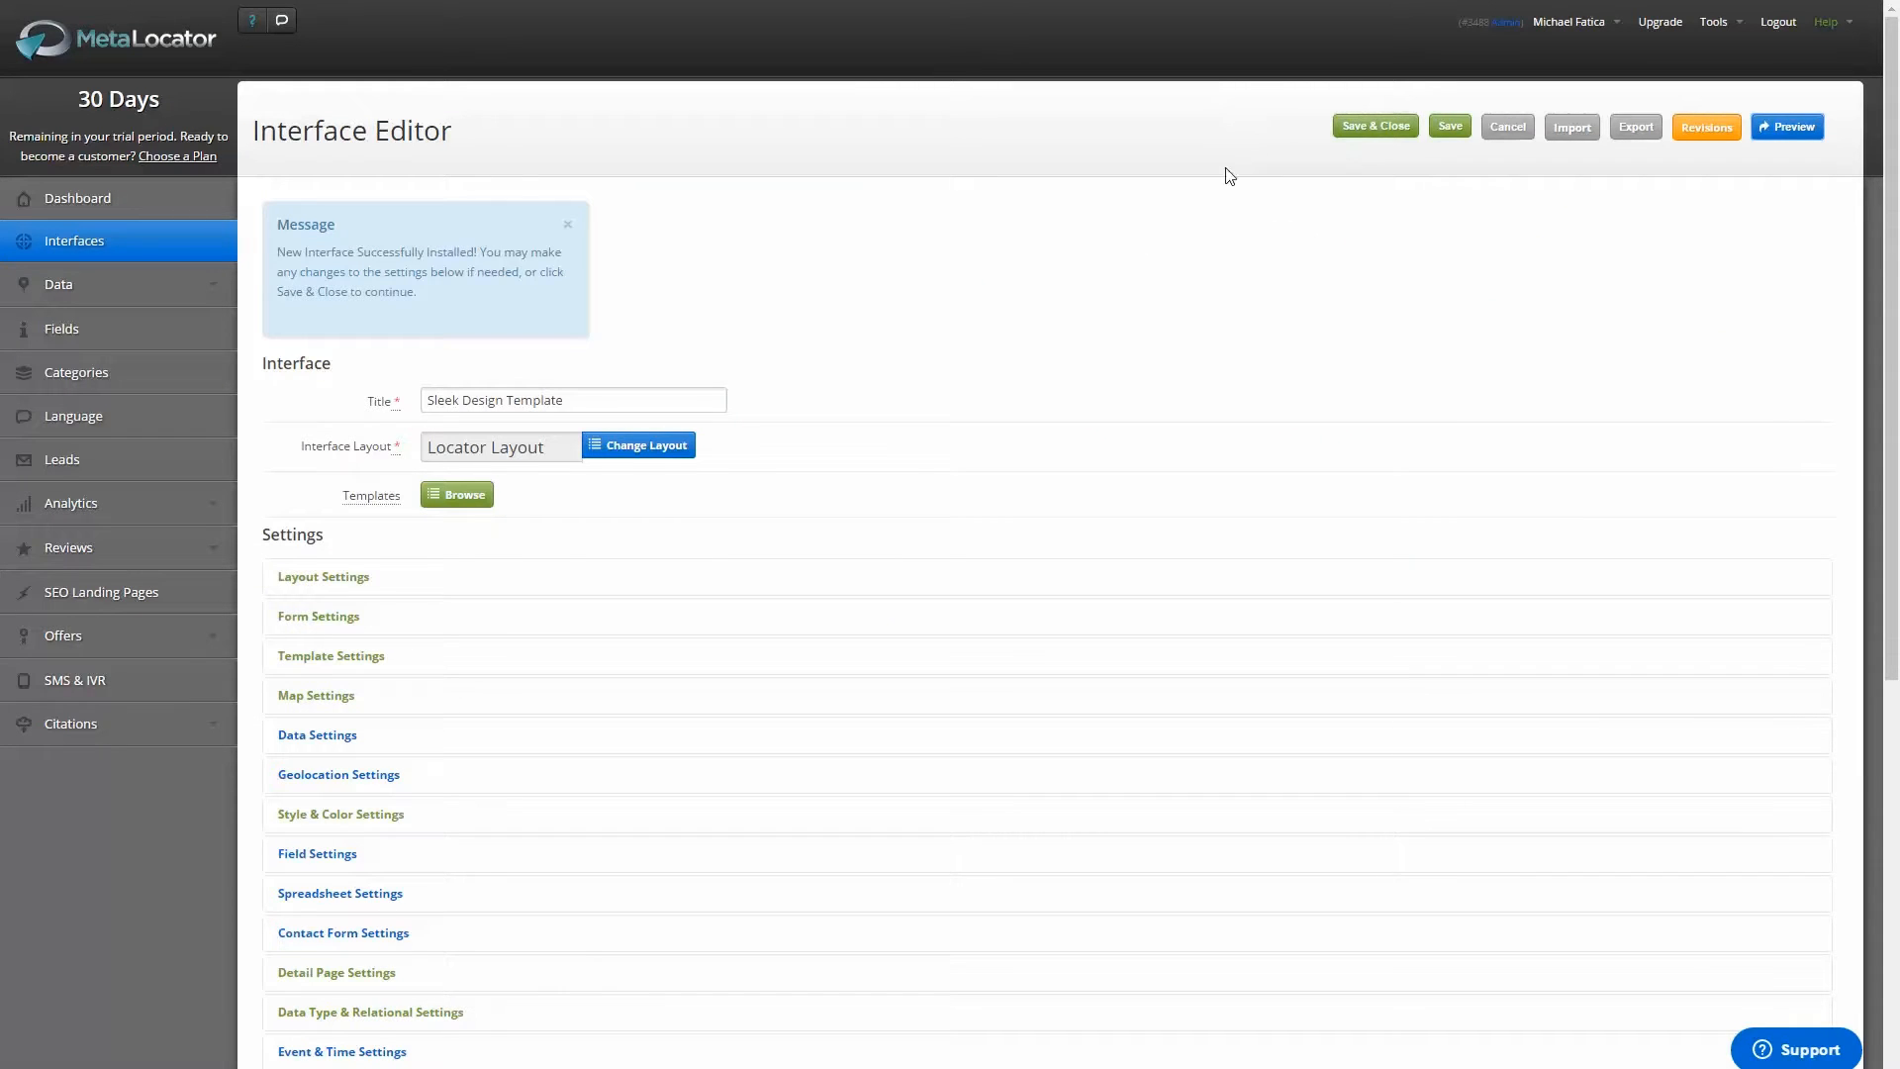
- Save and close the Sleek Design Template interface
click(1382, 131)
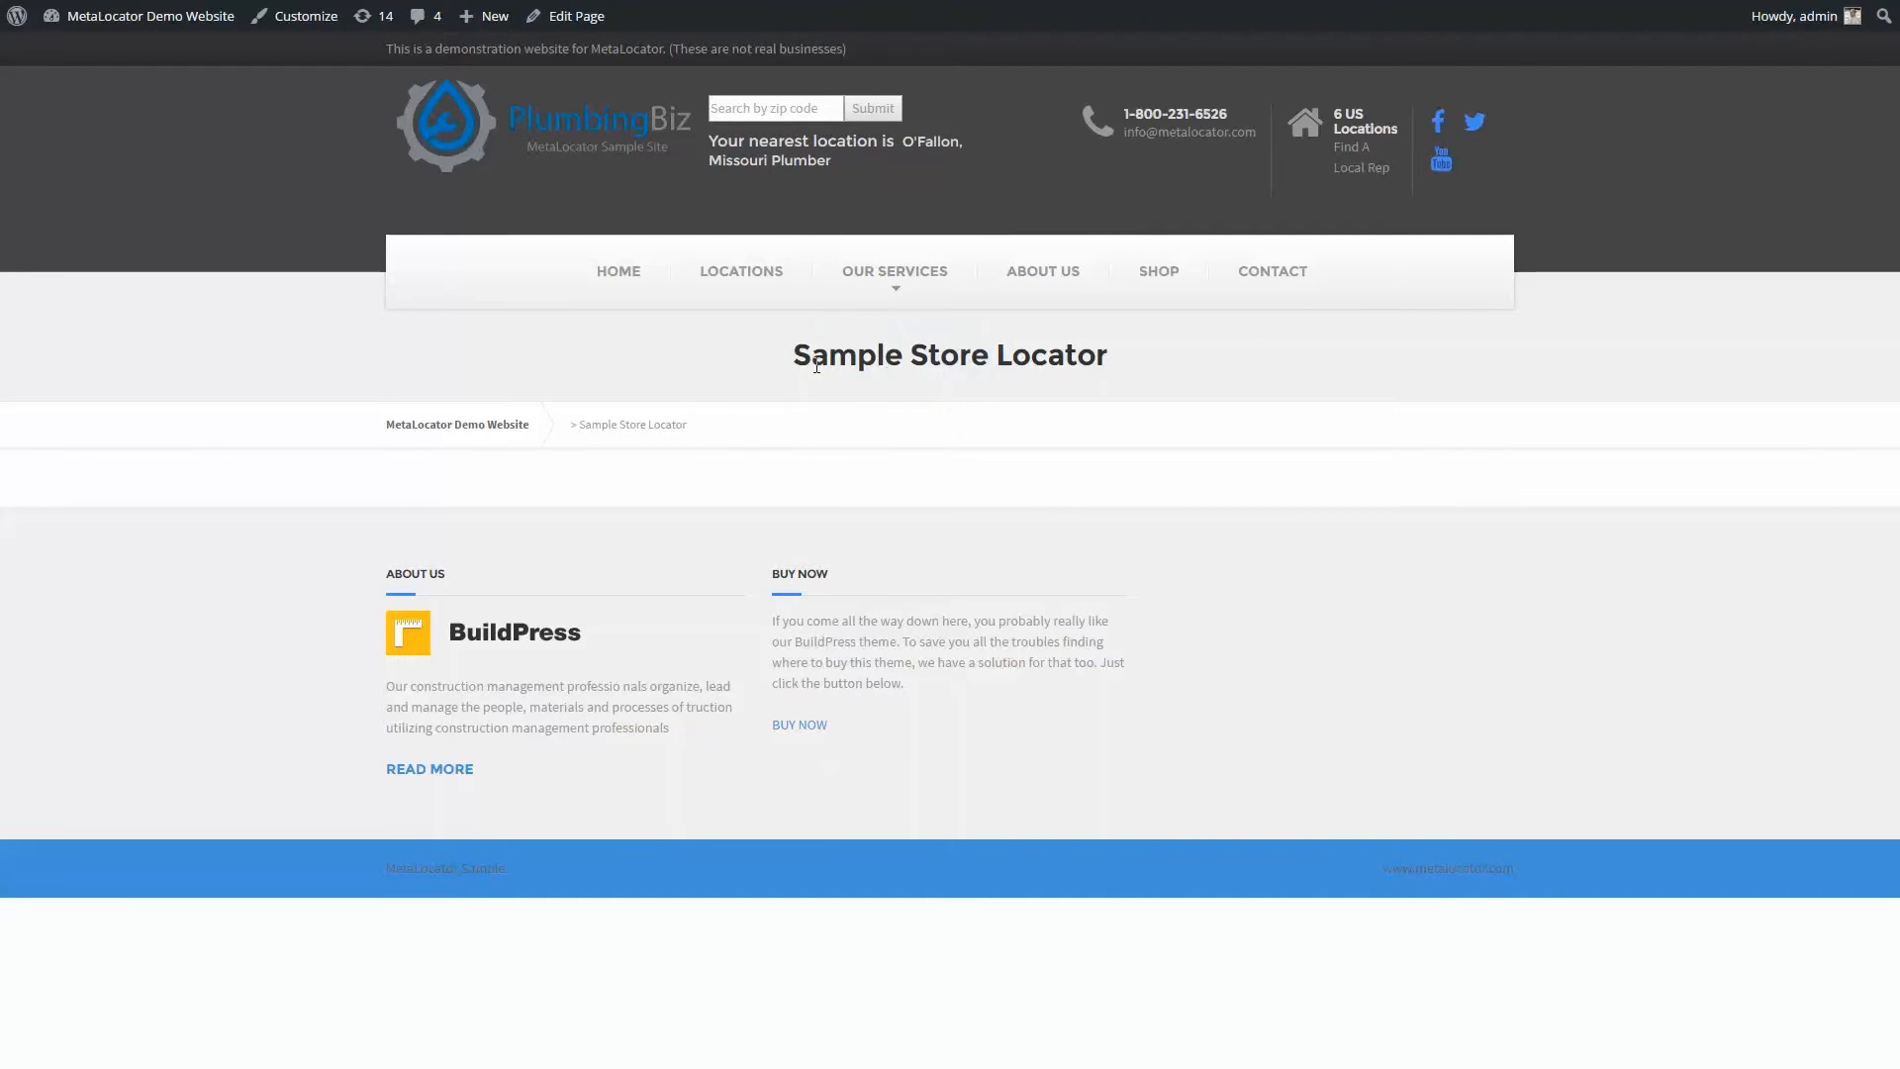
- Switch to the WordPress demo site and examine the Sample Store Locator page and its editor
drag(856, 354, 1097, 368)
click(1097, 368)
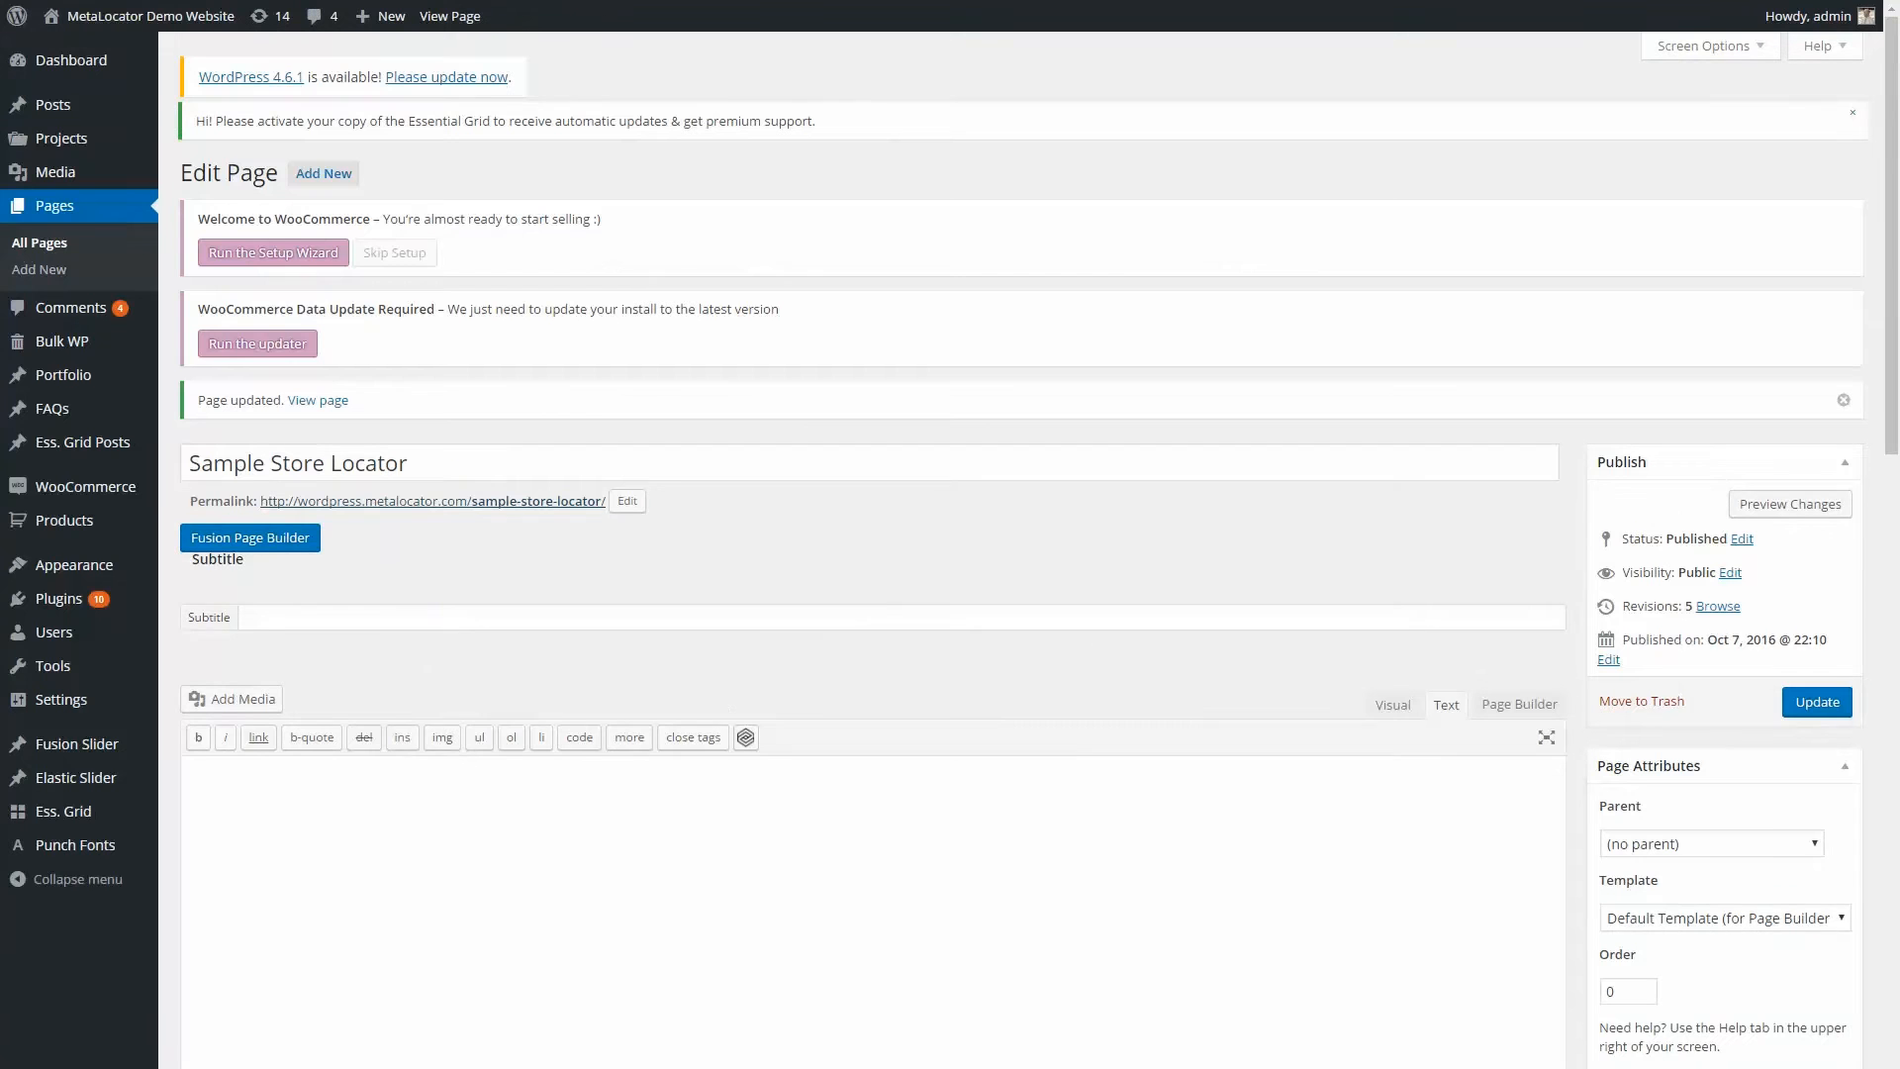
scroll(636, 297, down, 3)
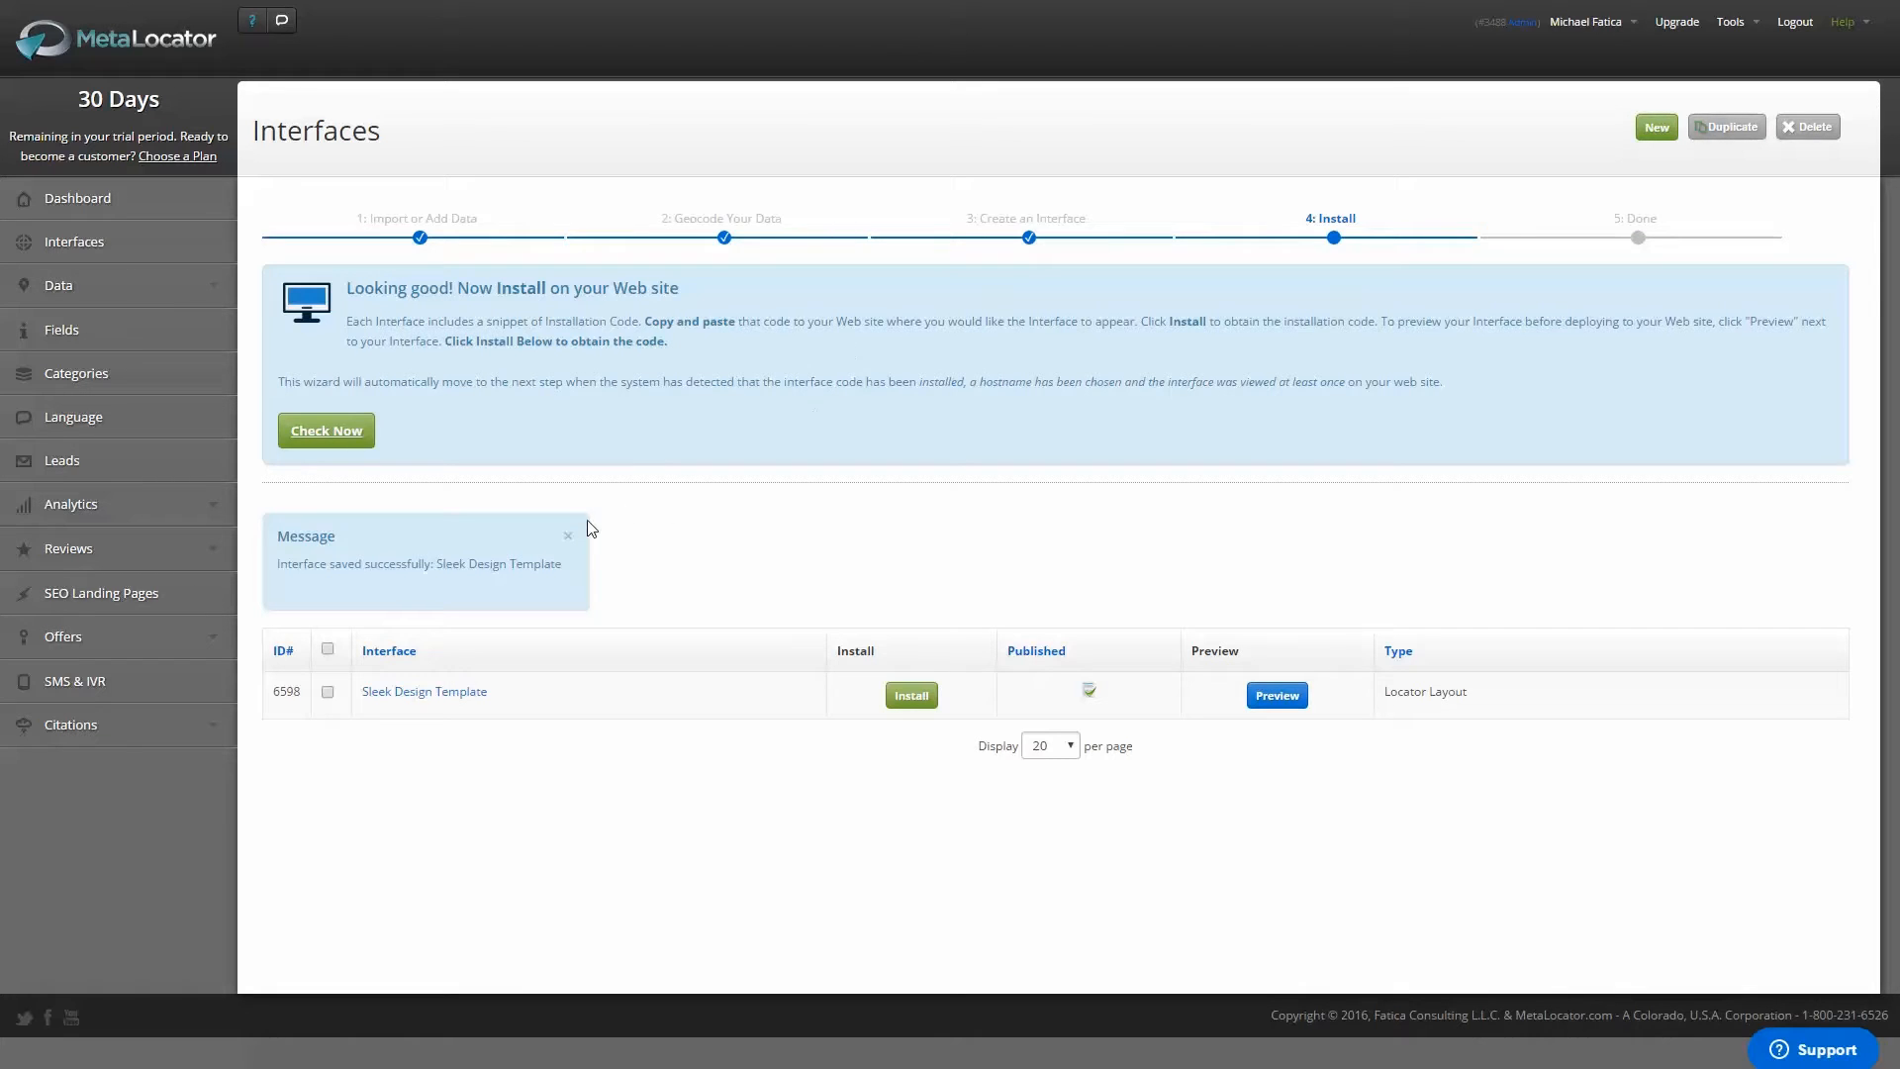
- Start installing the Sleek Design Template interface, check the hostname asdfasdfsadfsdfsd23423 for availability, and continue with it
click(911, 696)
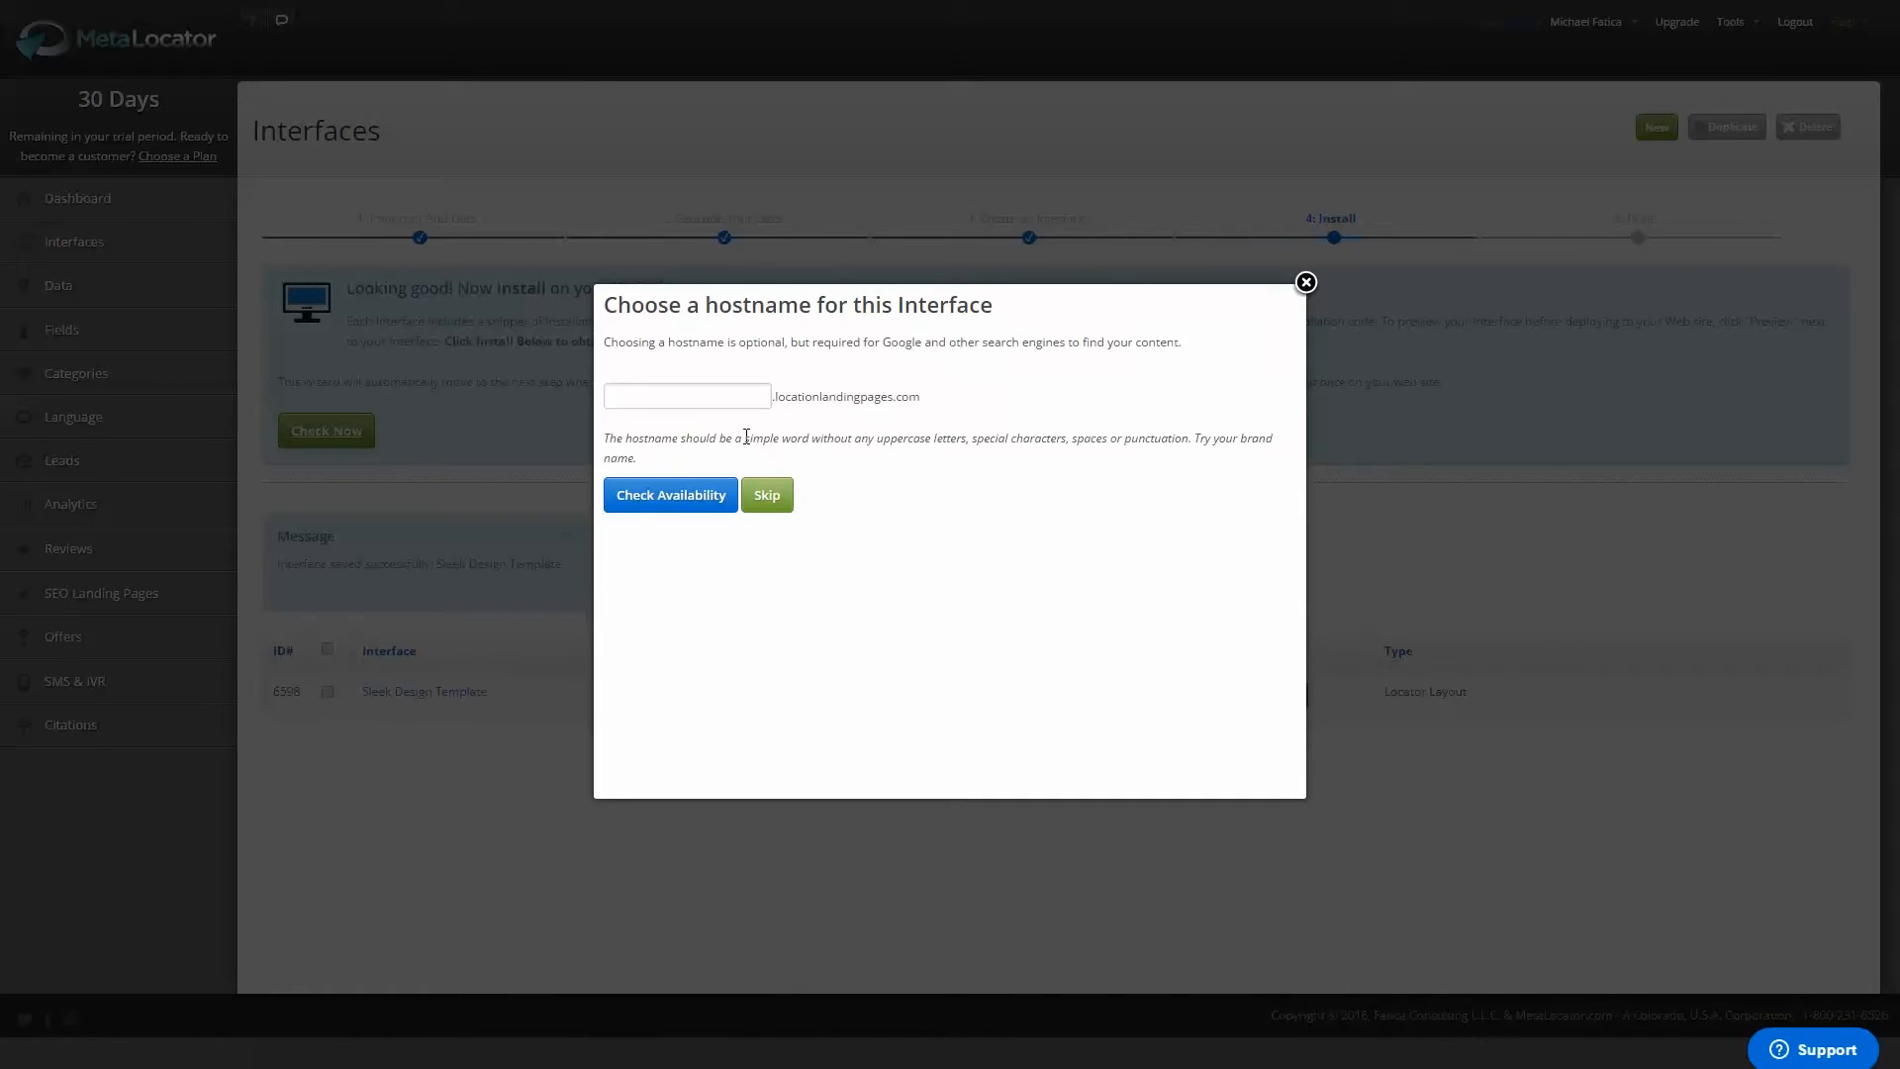
click(726, 394)
text(asdfasdfsadfsdfsd23423)
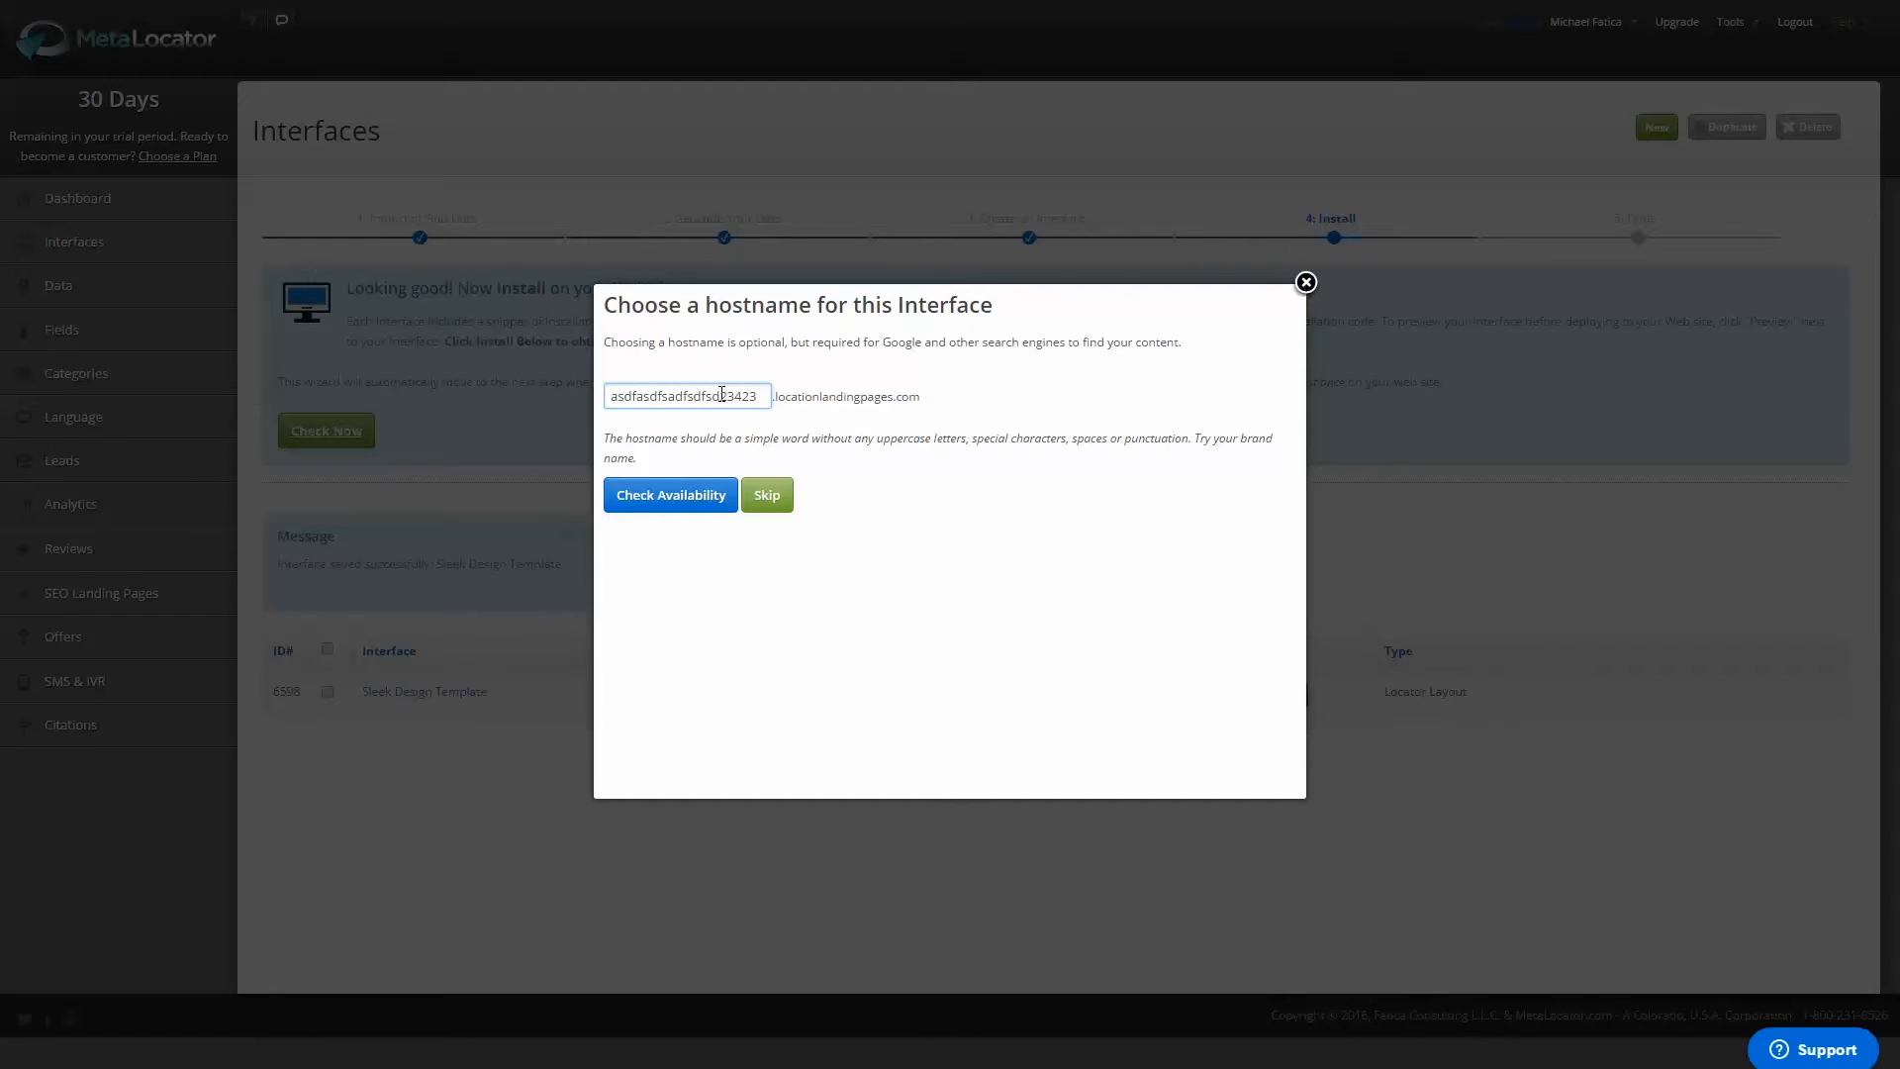
click(706, 498)
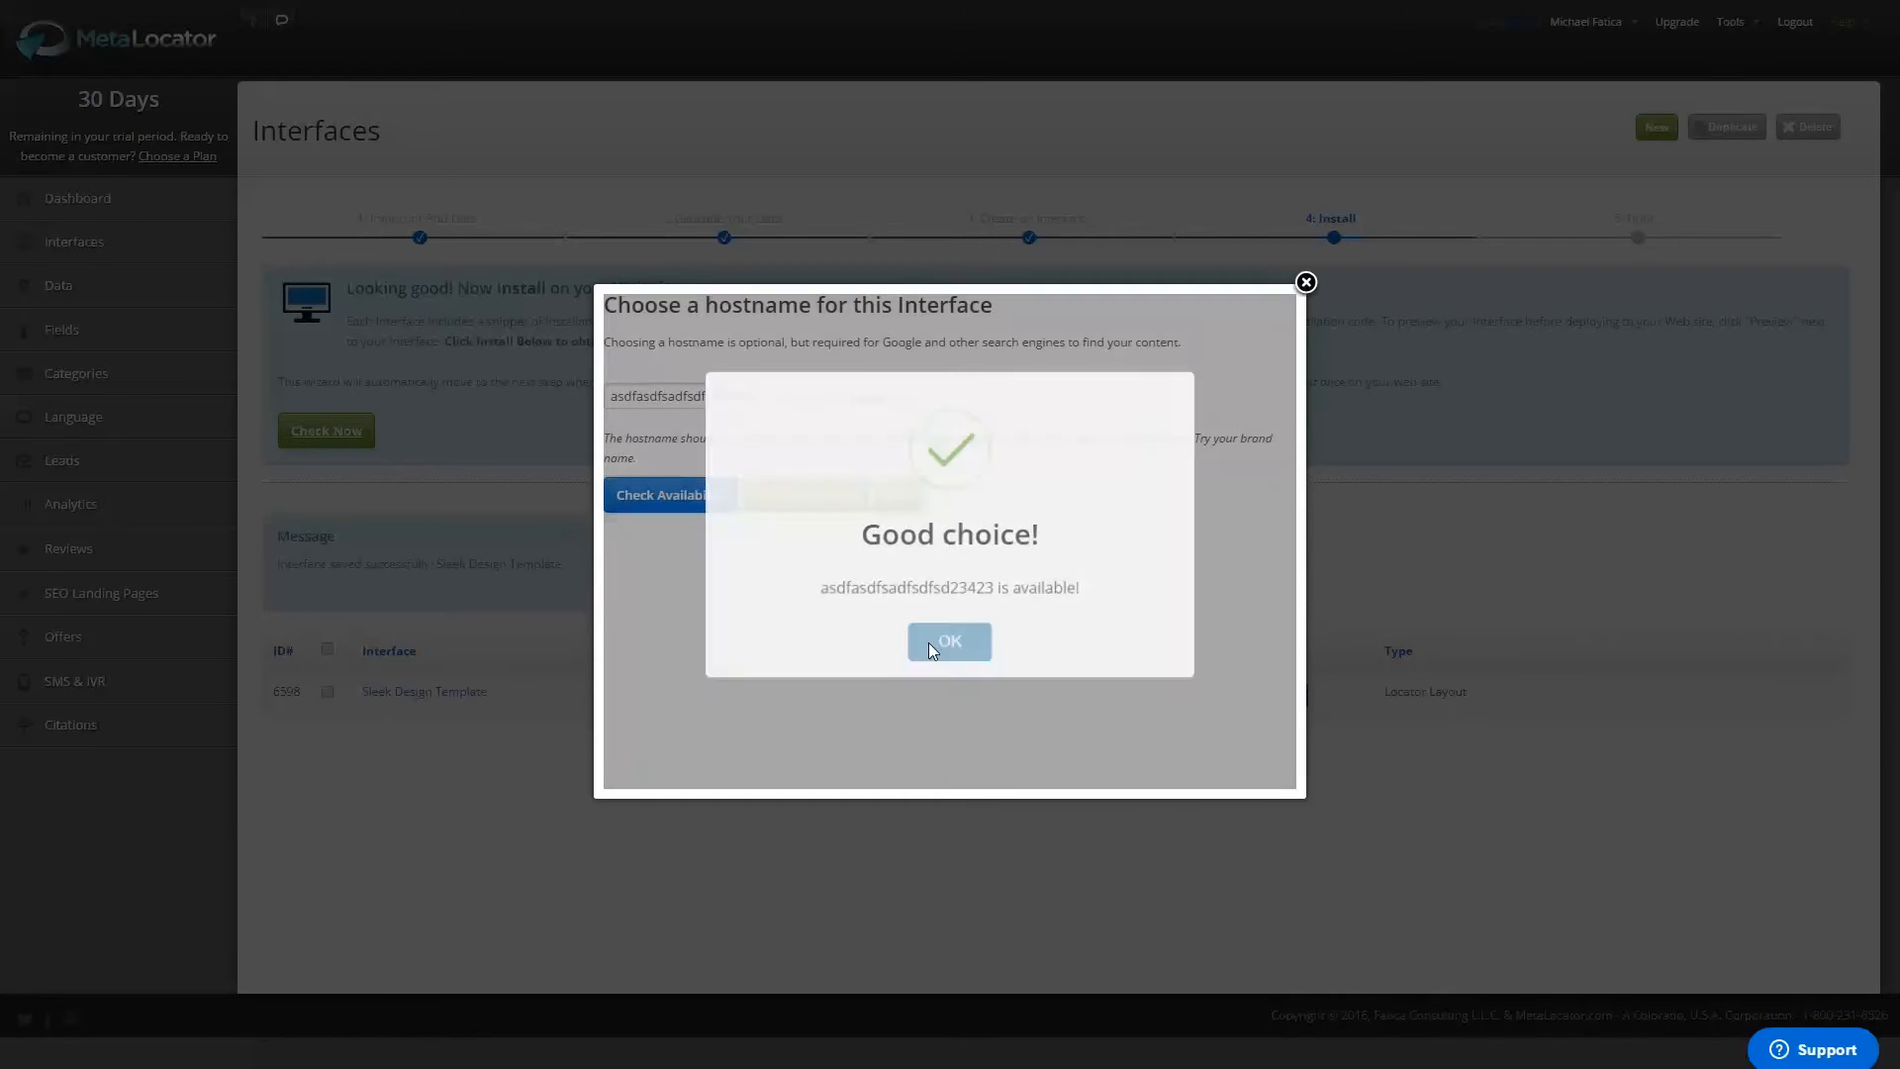
click(930, 642)
click(821, 495)
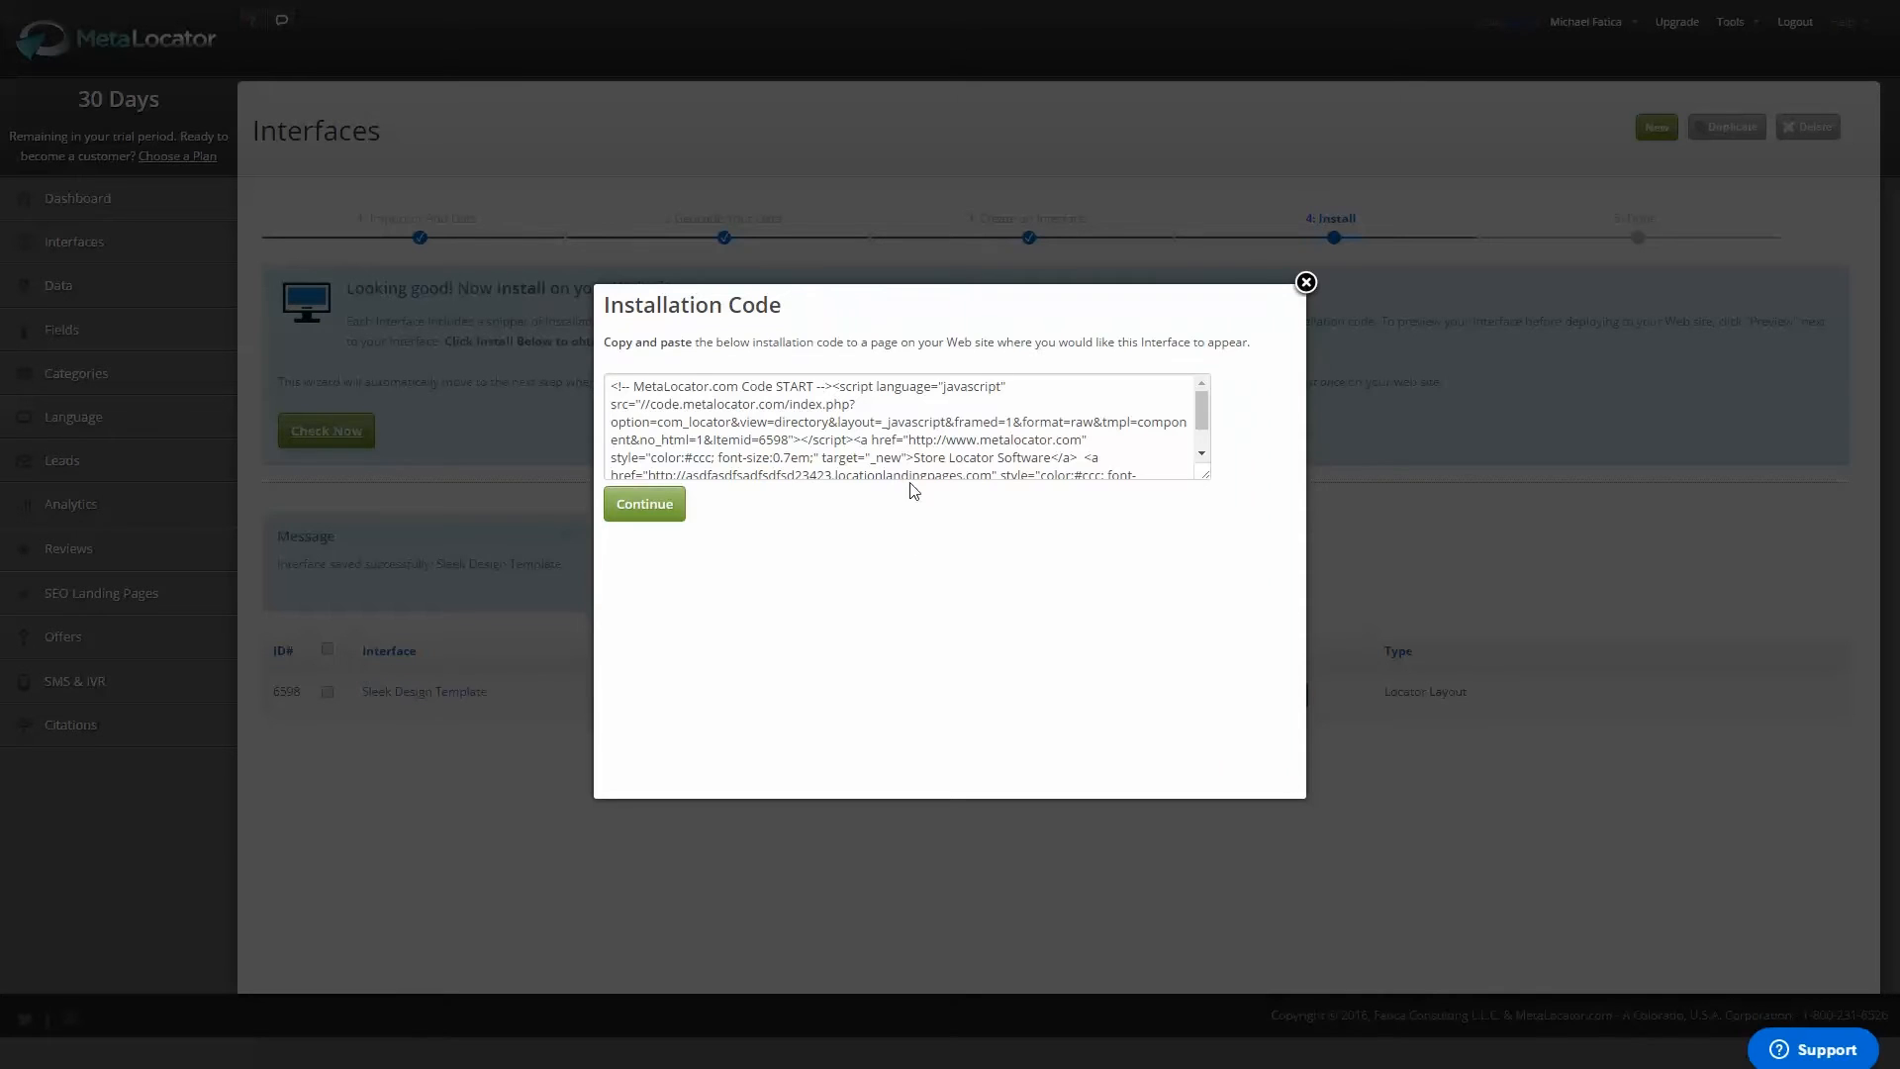
- Copy the full MetaLocator installation code and continue past the installation dialog
click(920, 440)
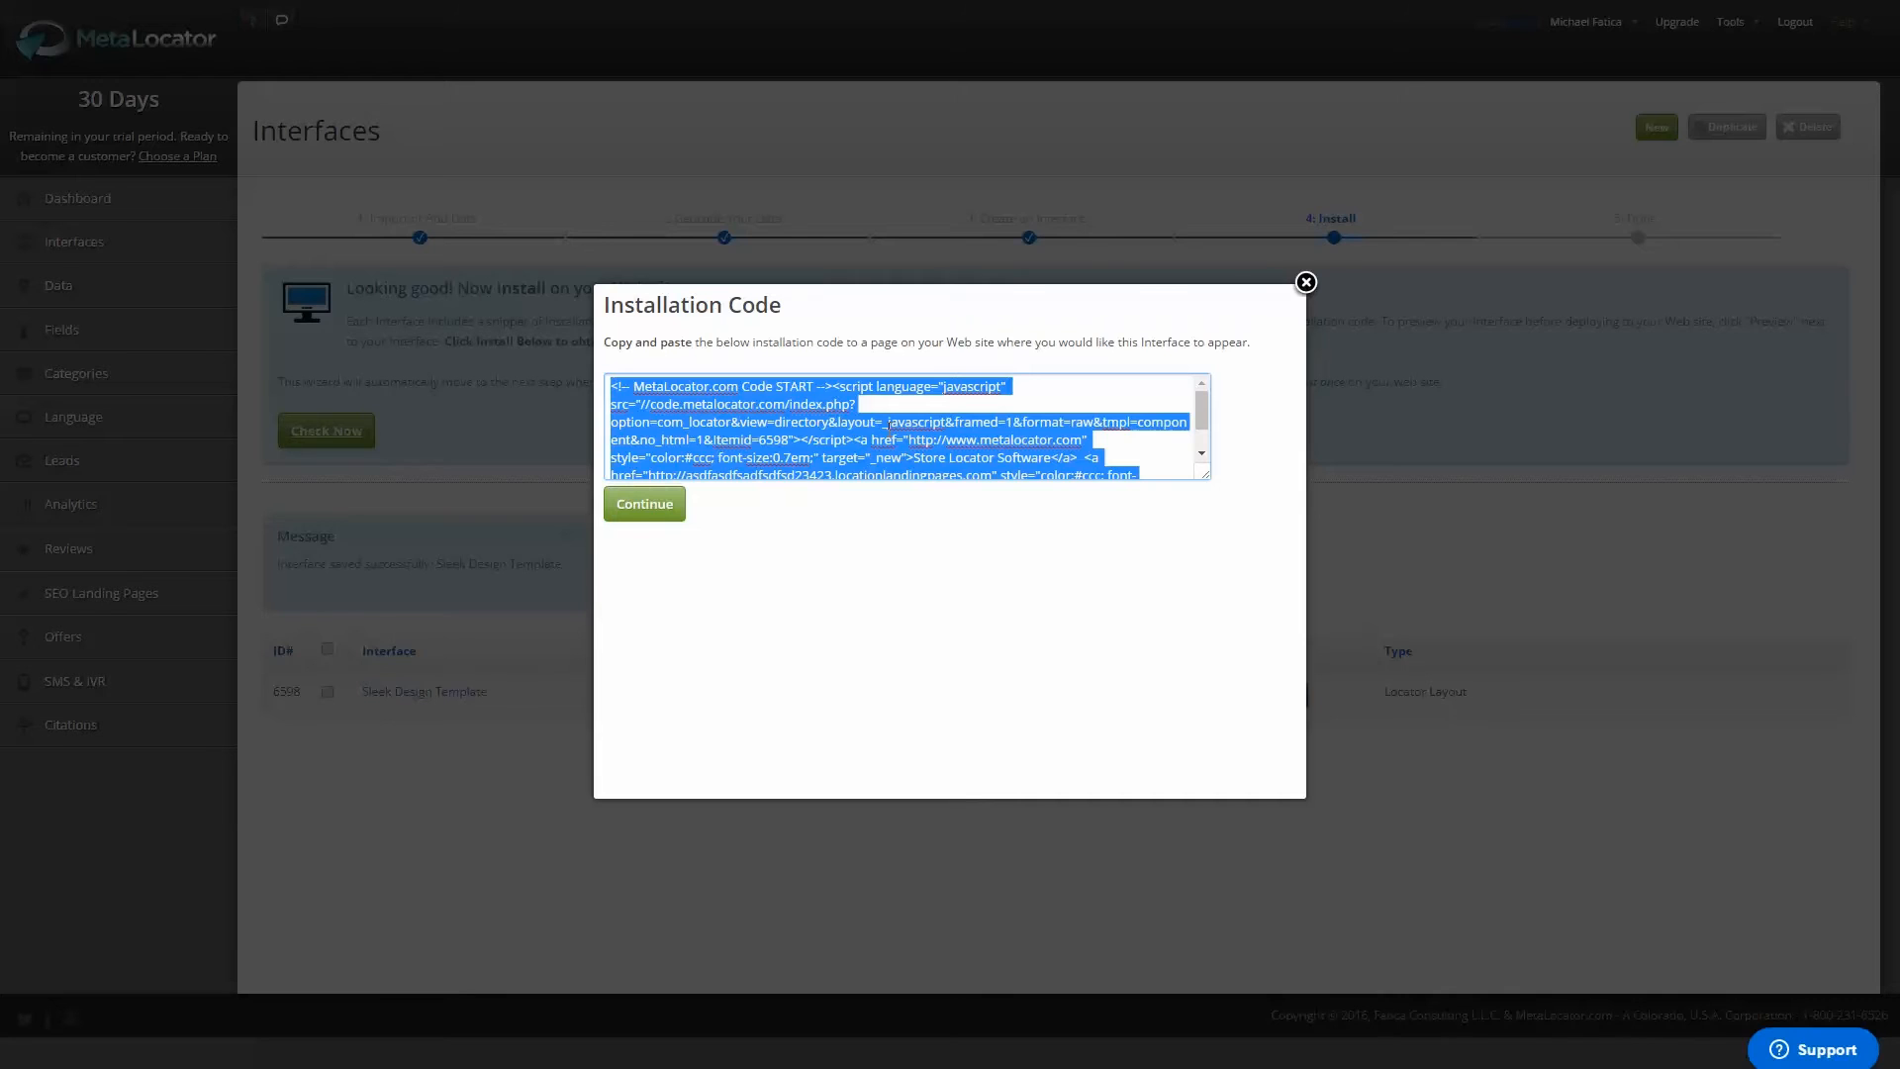
right_click(851, 428)
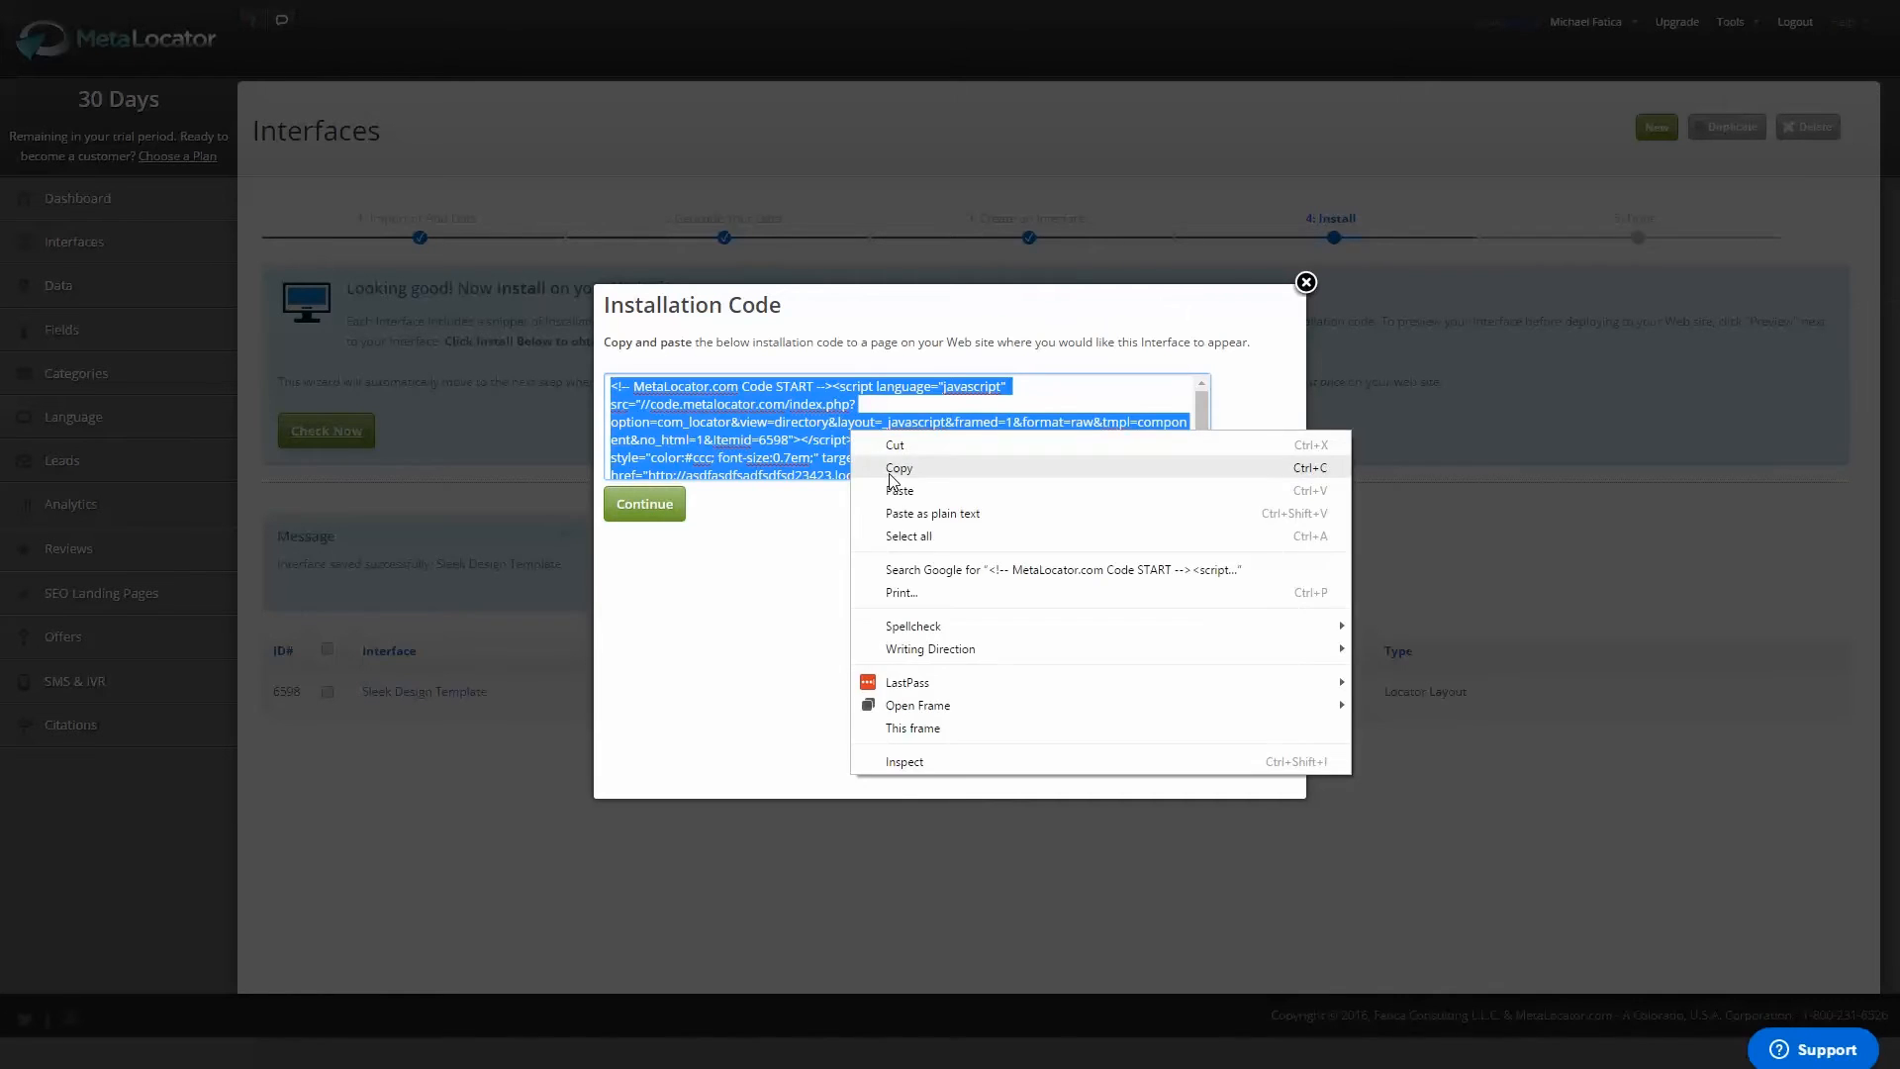
click(891, 473)
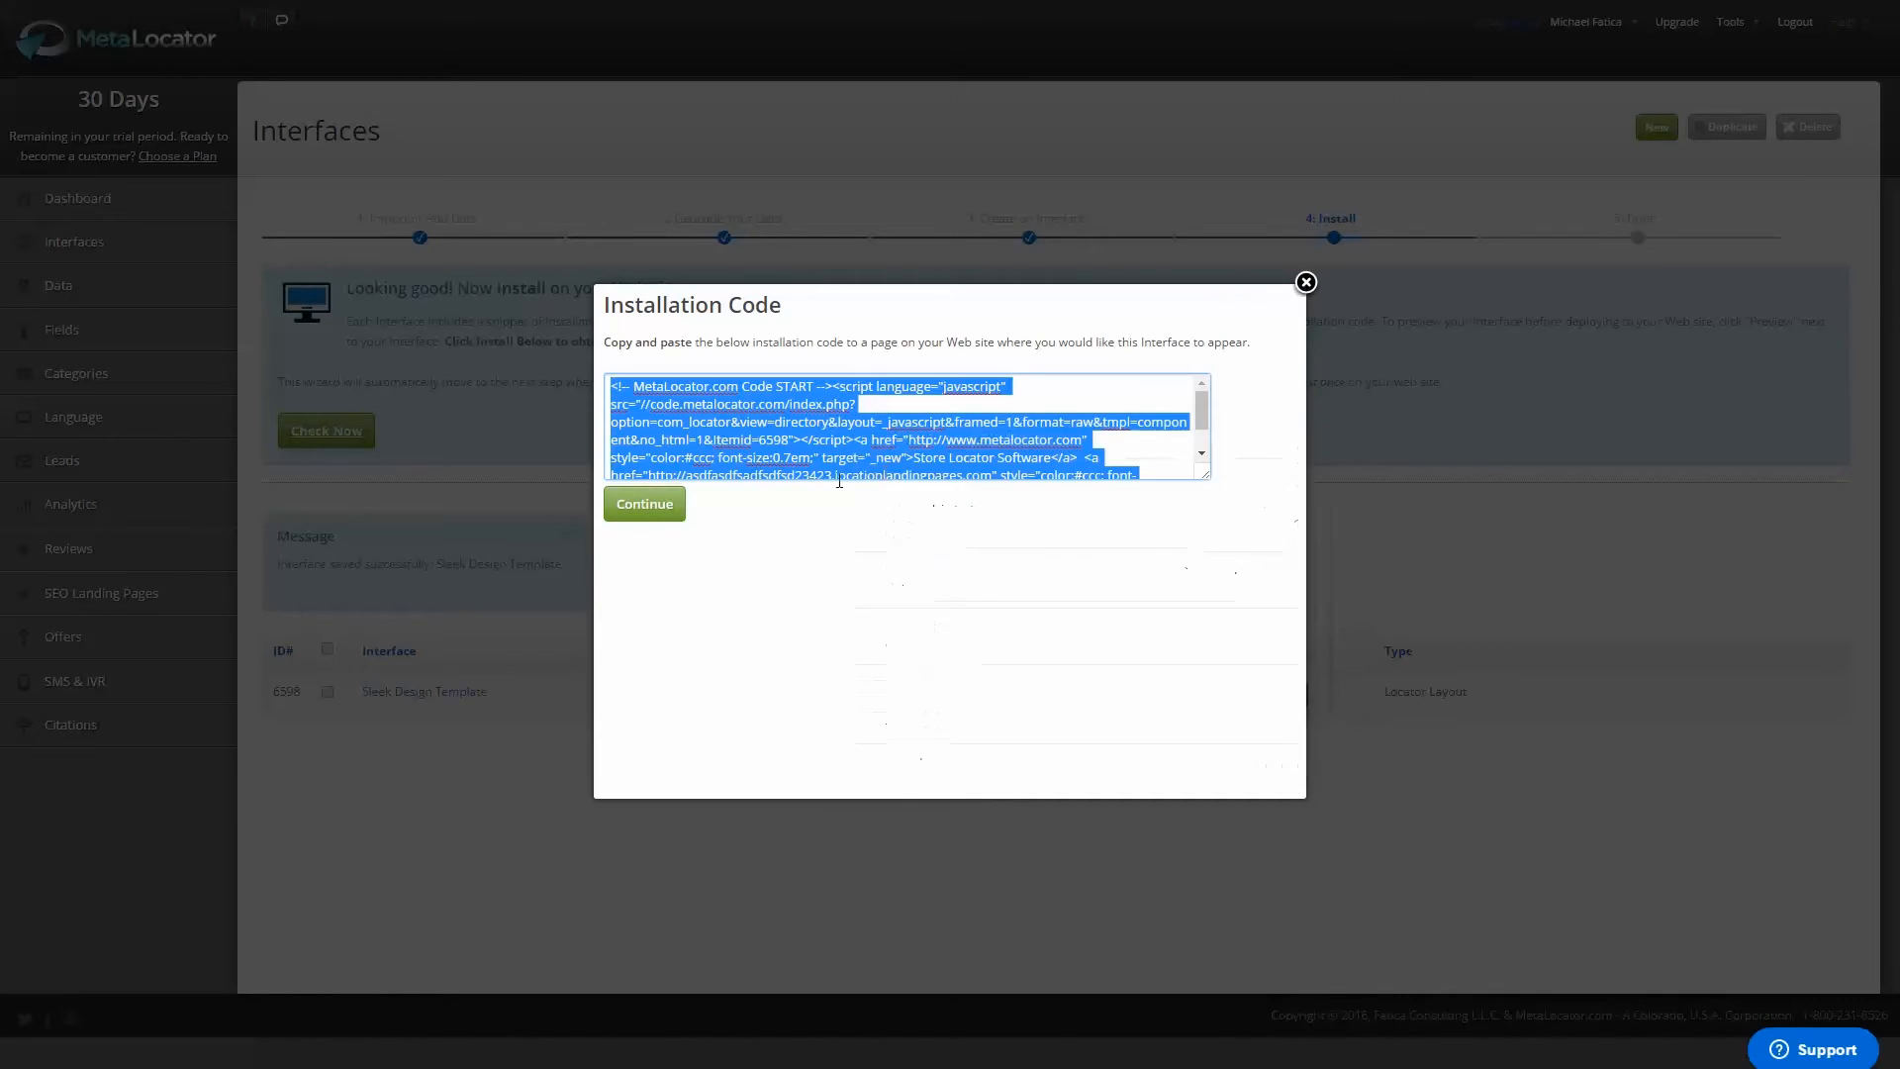
click(638, 513)
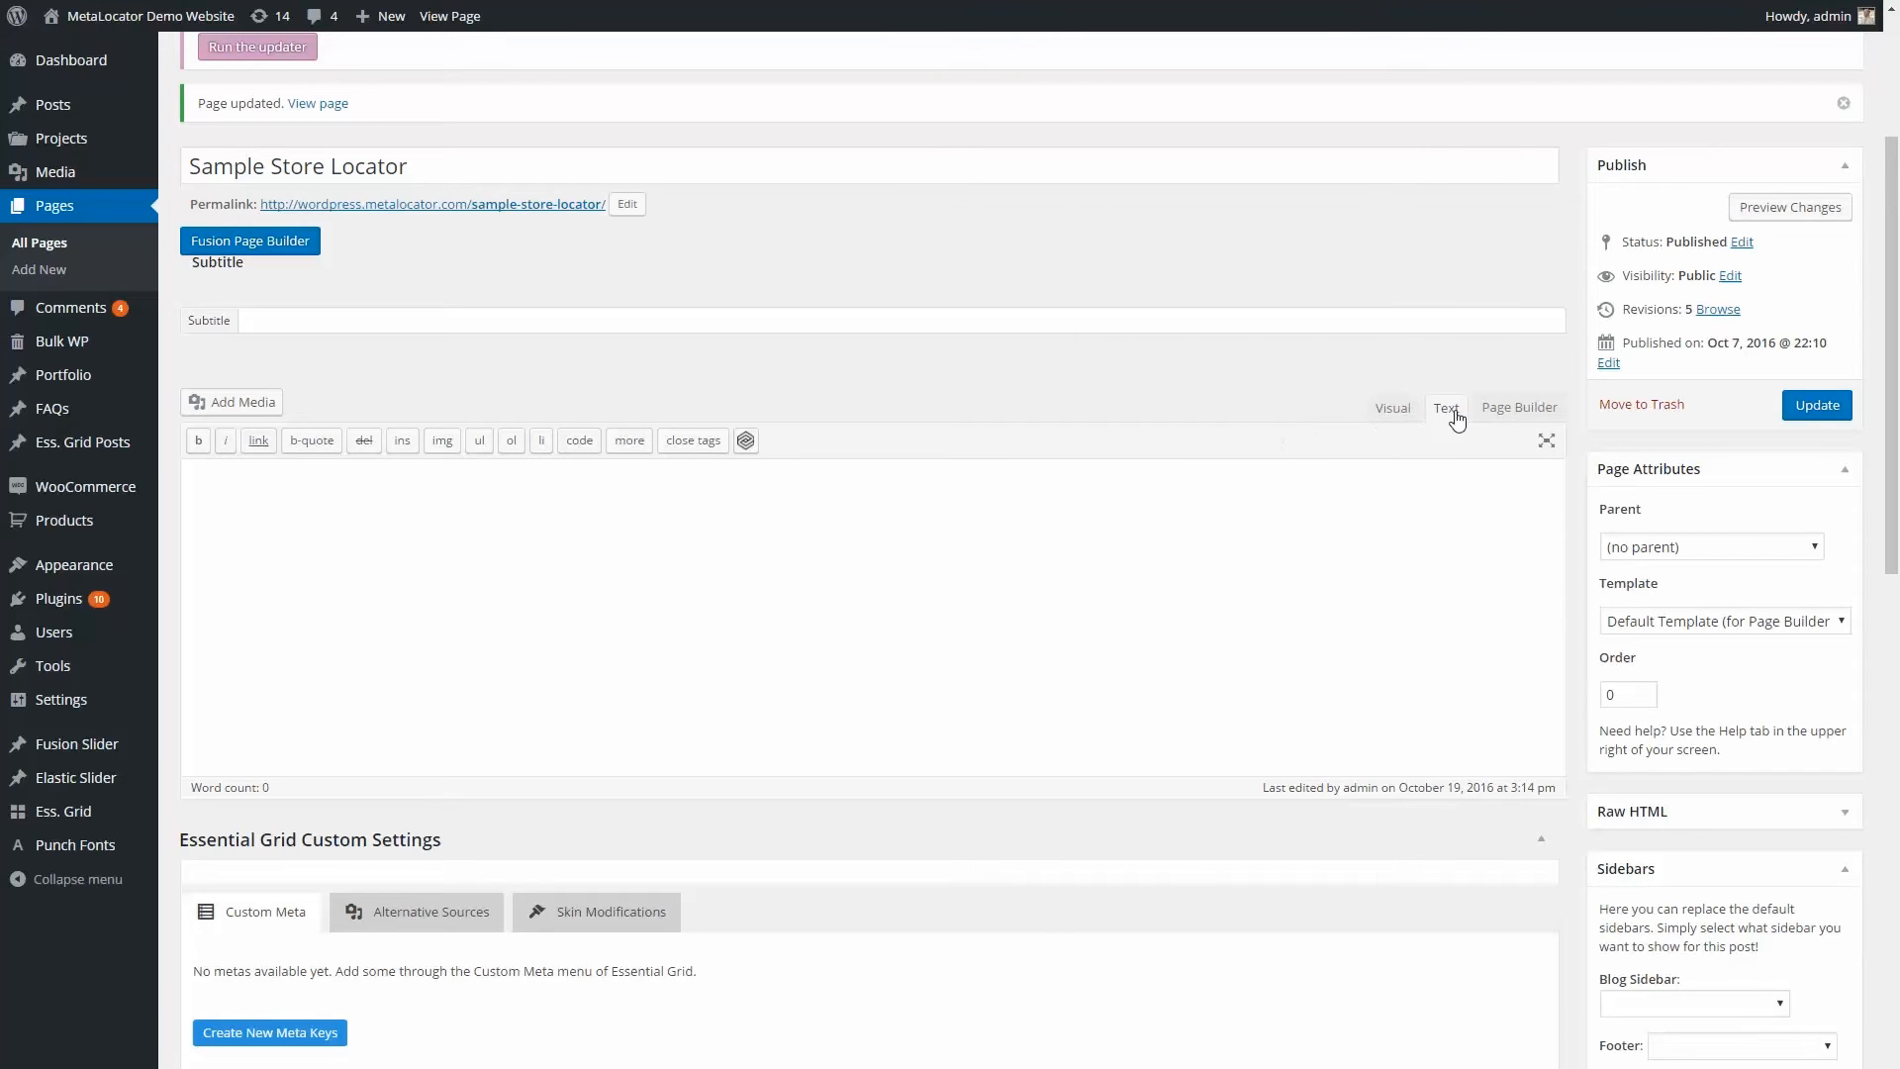
- In WordPress, paste the installation code into the Sample Store Locator page's text editor and update the page
right_click(659, 495)
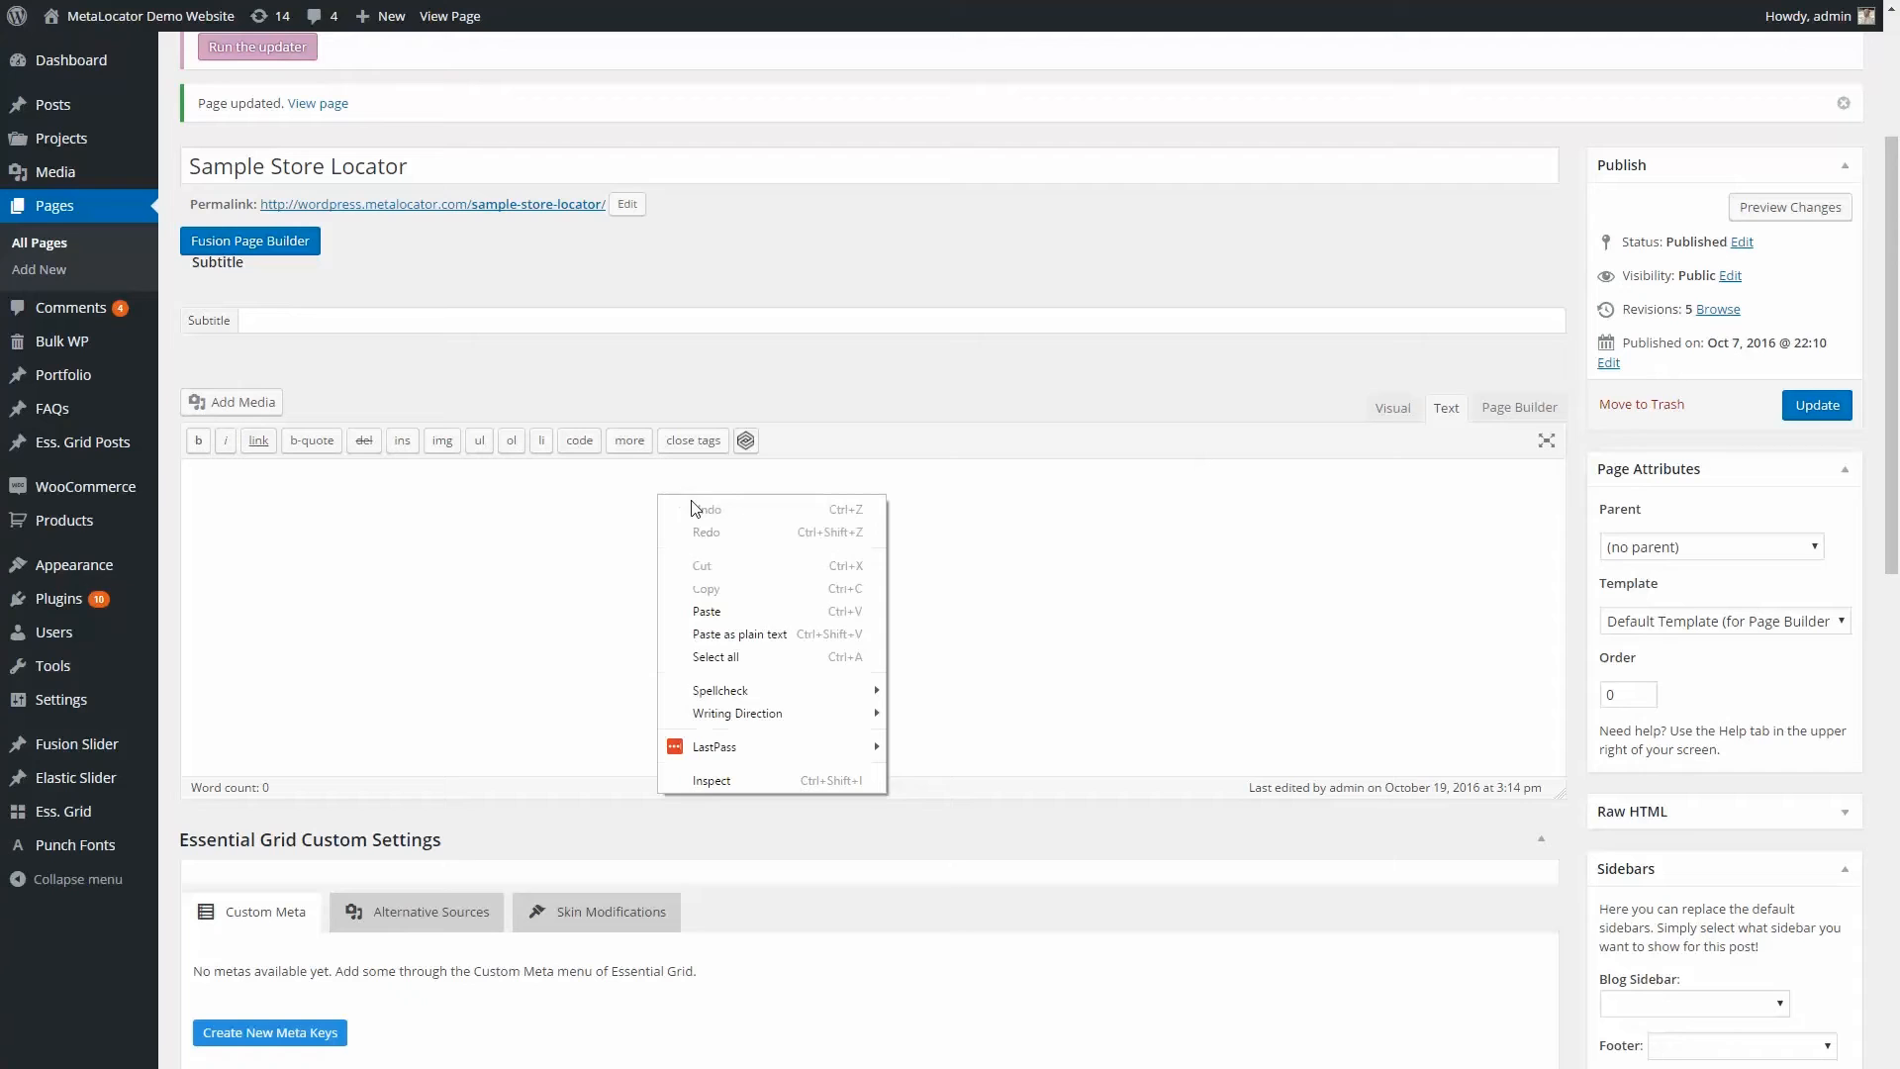
click(784, 604)
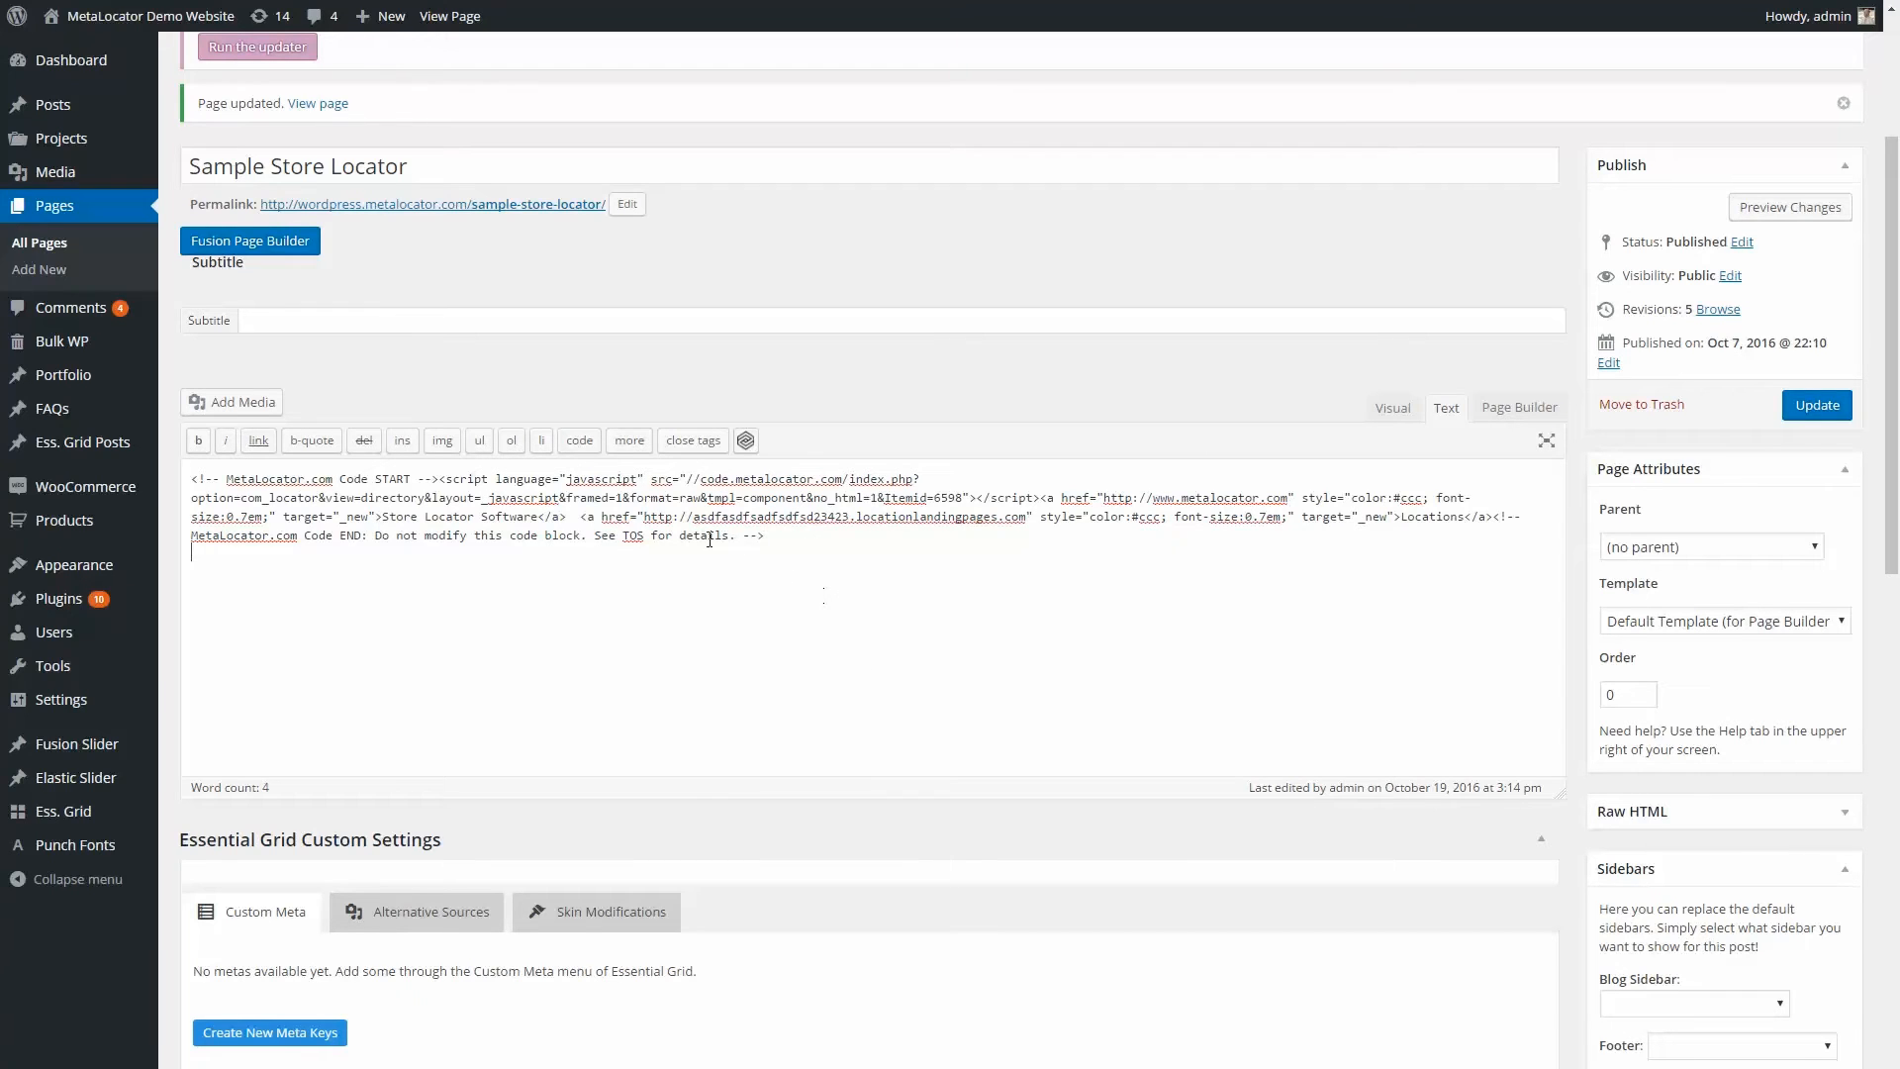
click(1818, 406)
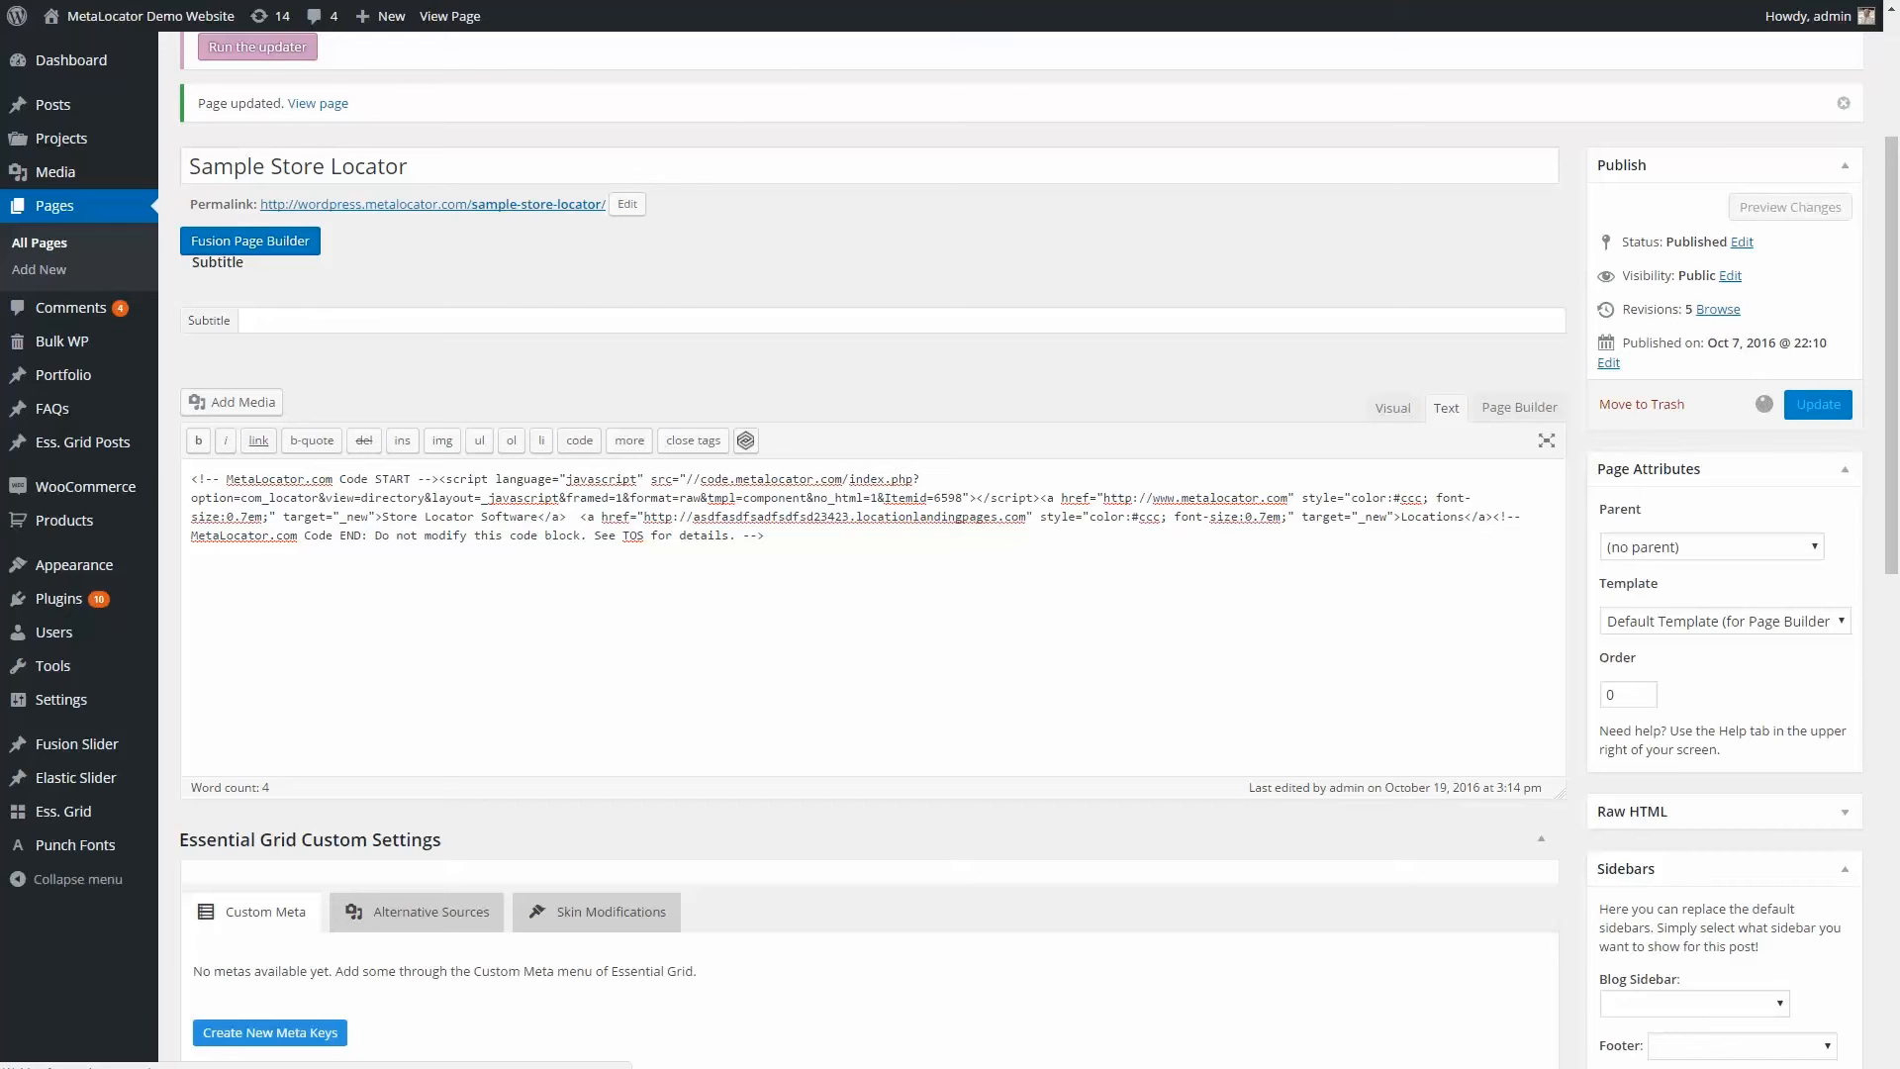
- Reload the live Sample Store Locator page and examine the embedded search form, location list and map
key(ctrl+Tab)
key(F5)
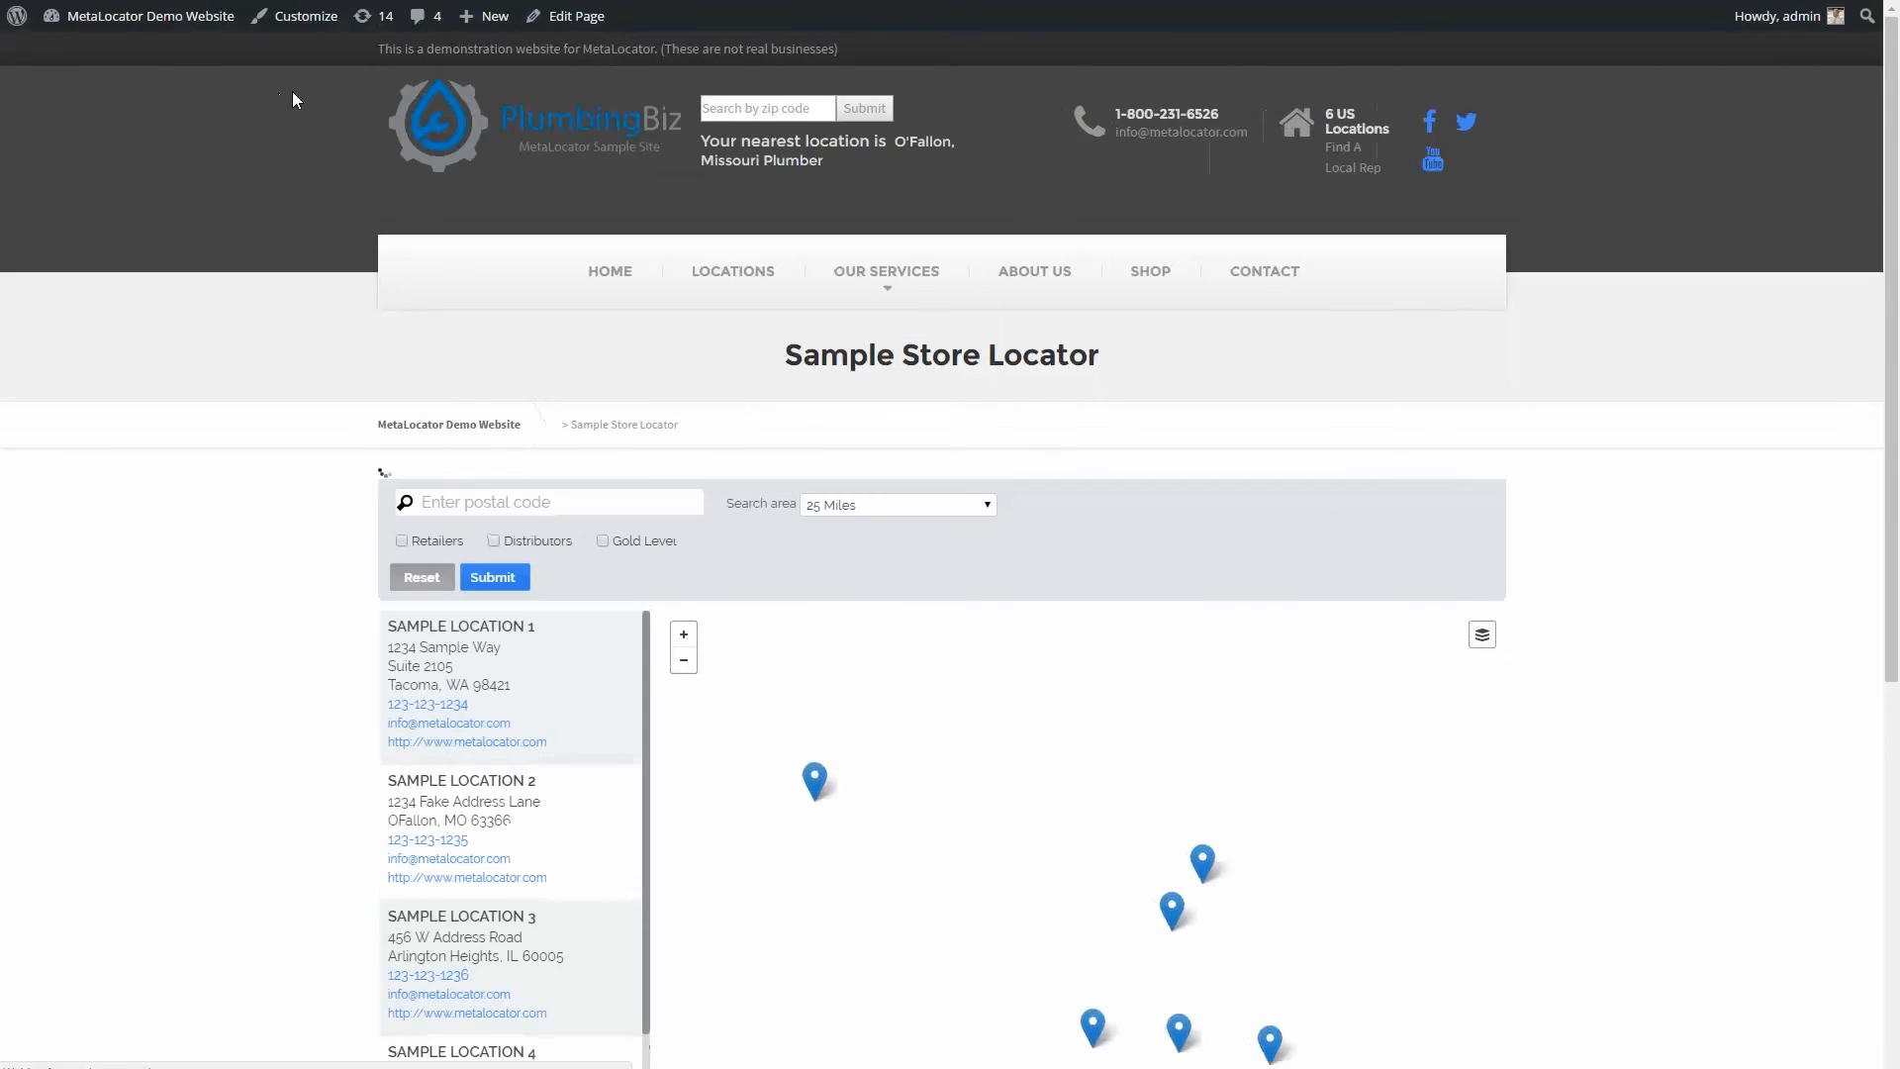
scroll(297, 92, down, 3)
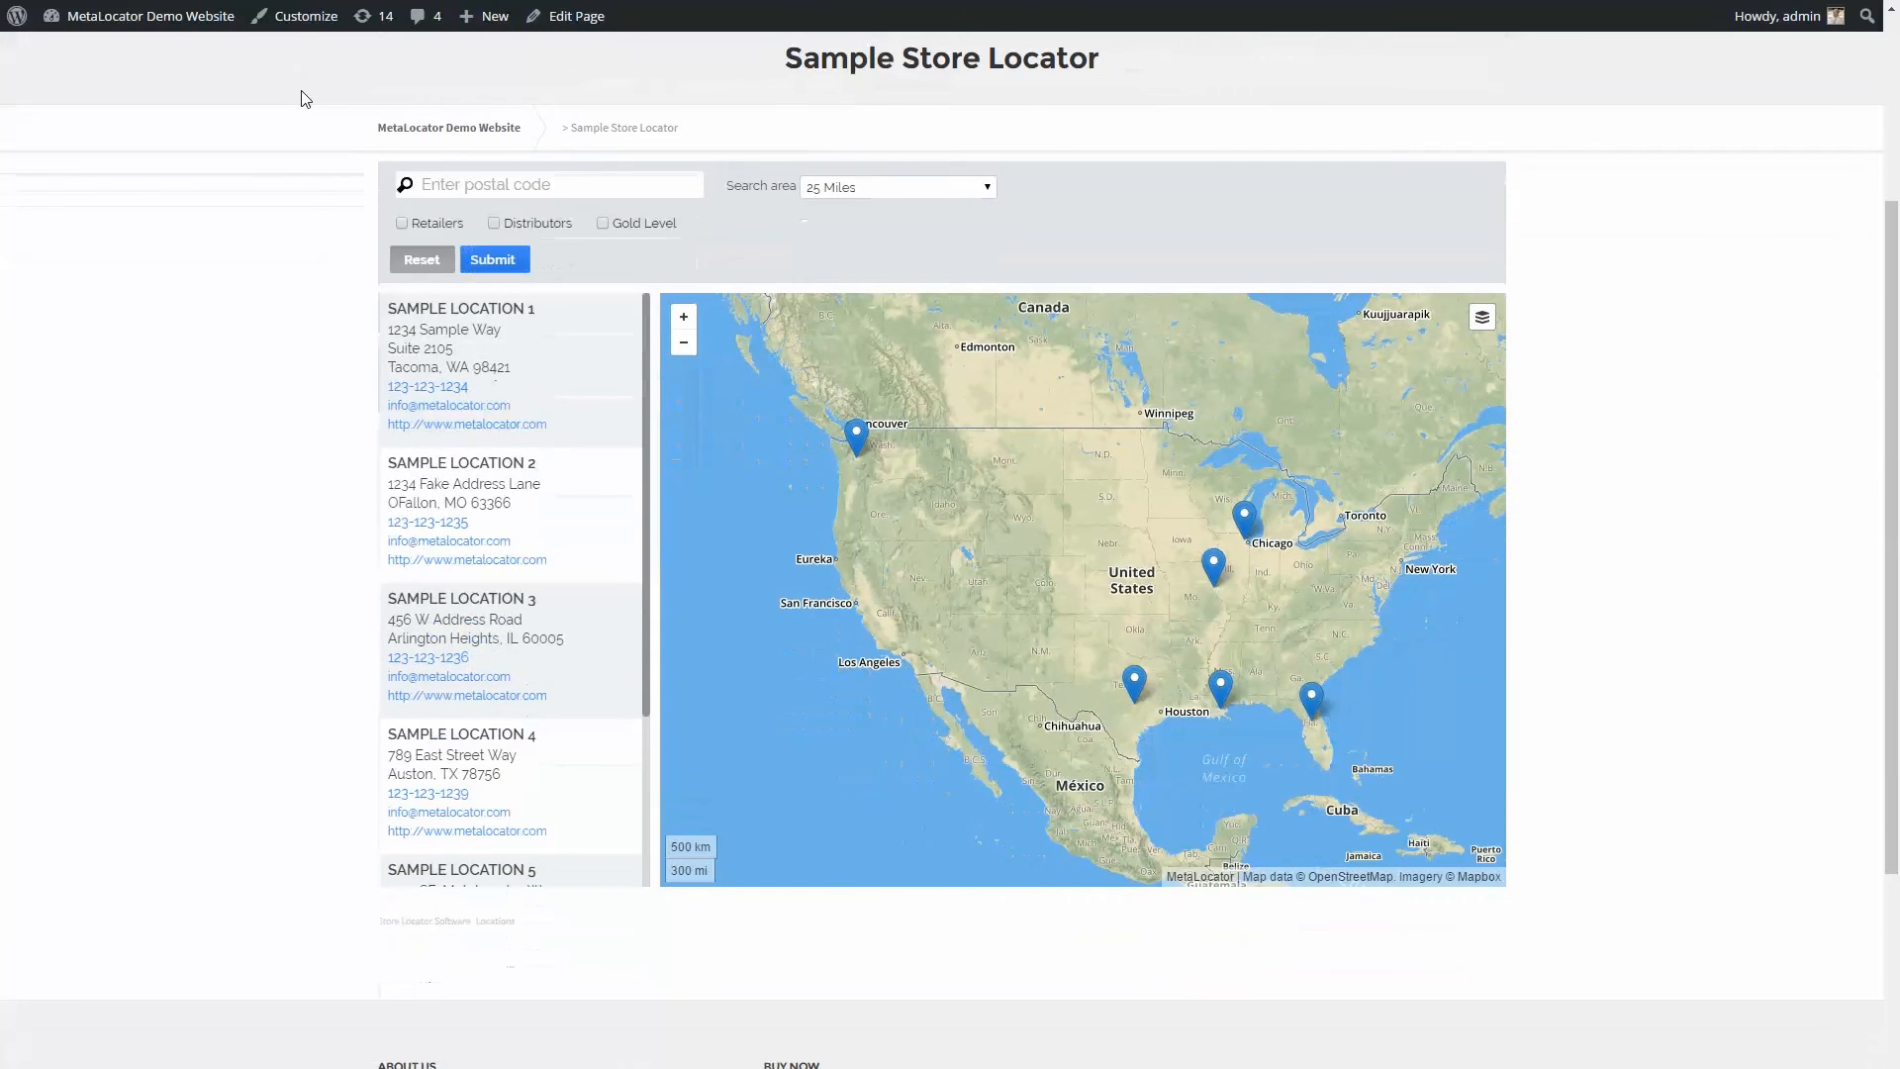
scroll(305, 99, down, 1)
scroll(305, 99, up, 2)
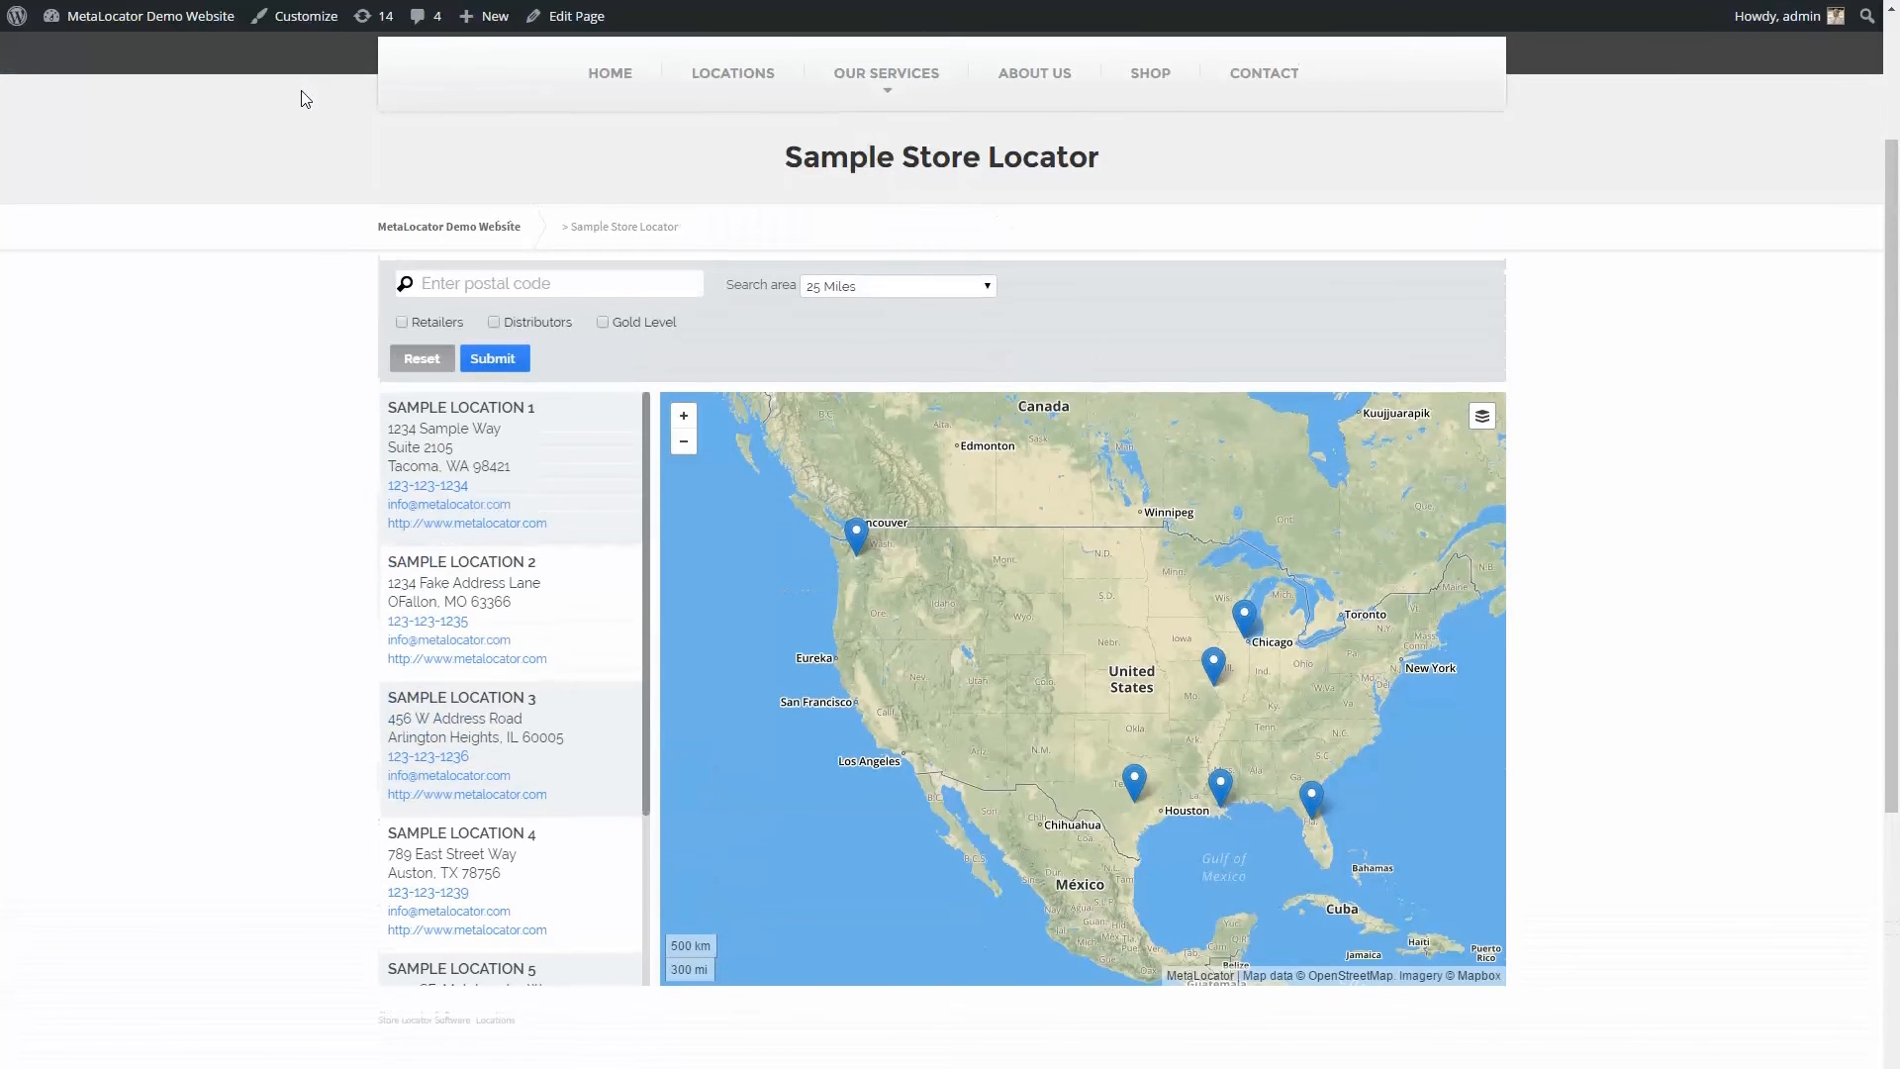
scroll(305, 99, down, 1)
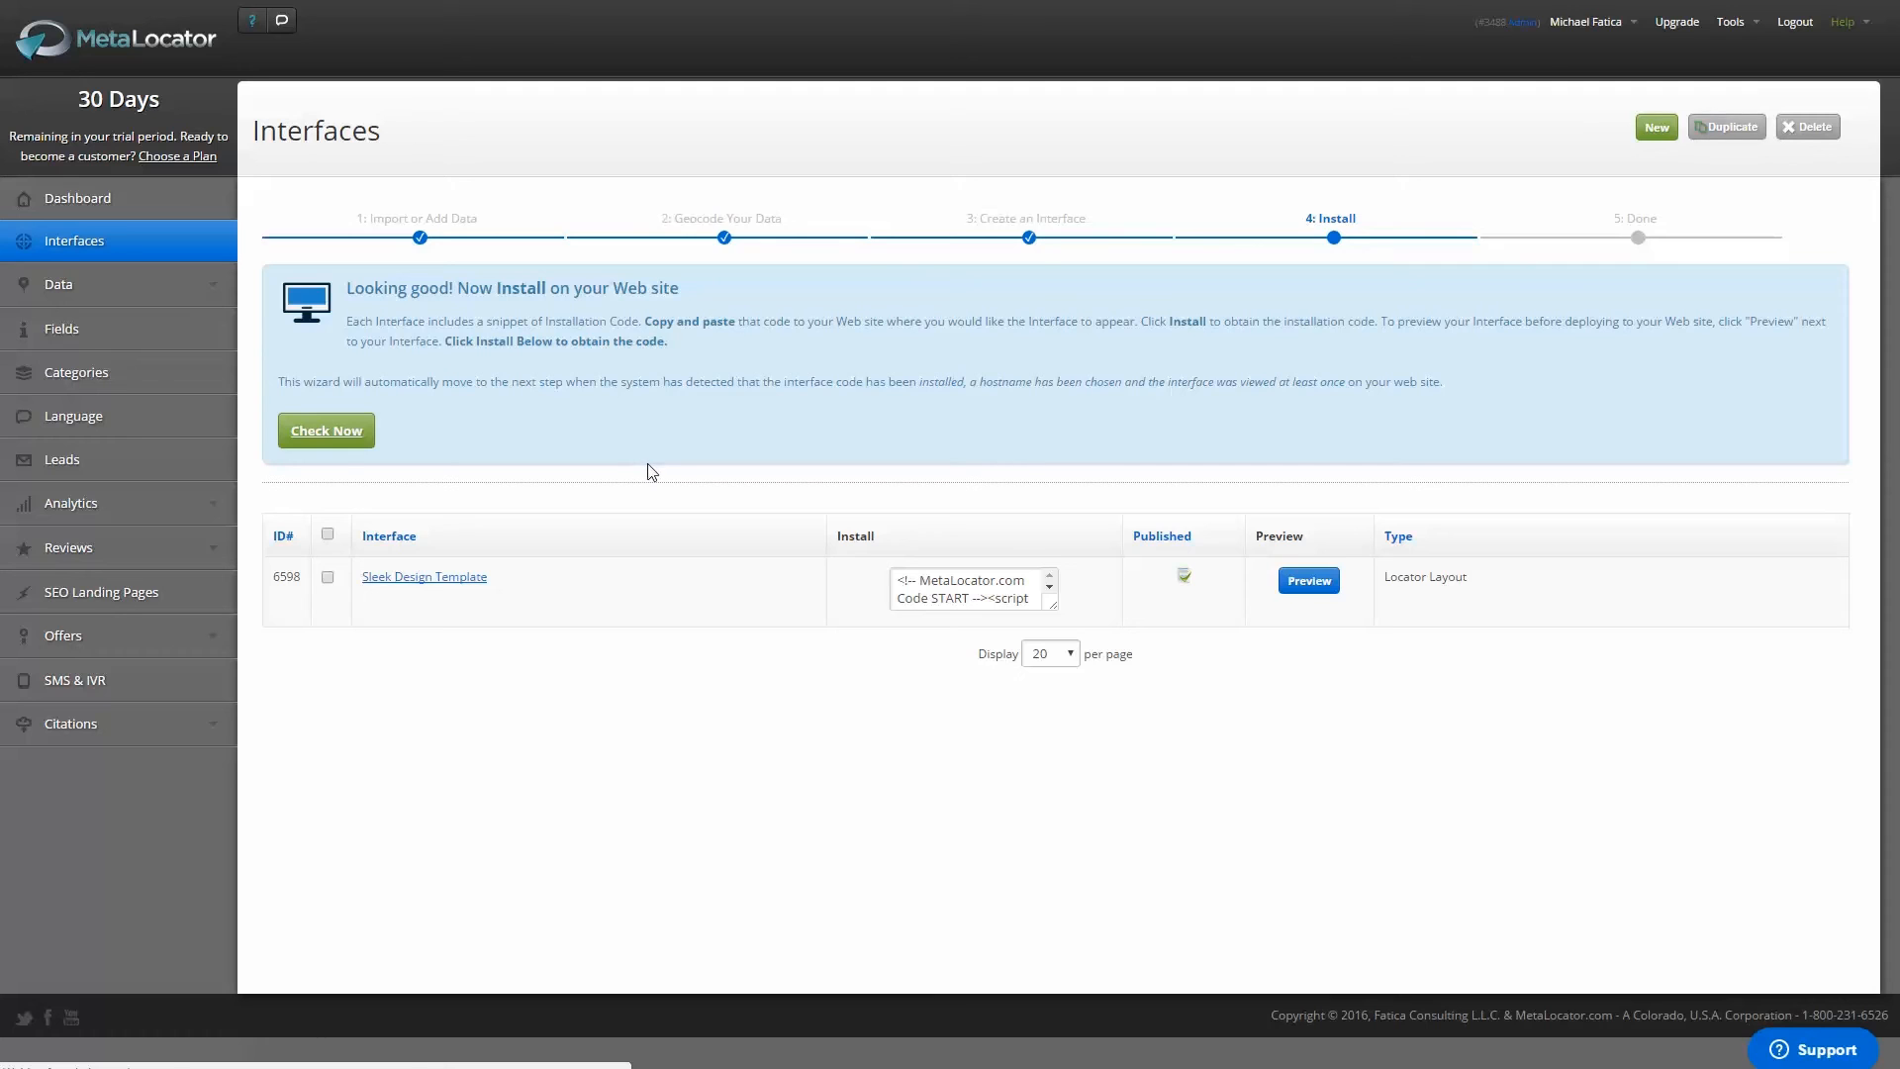
- Return to MetaLocator, open the Sleek Design Template interface for editing, and review its Layout Settings
scroll(568, 415, down, 1)
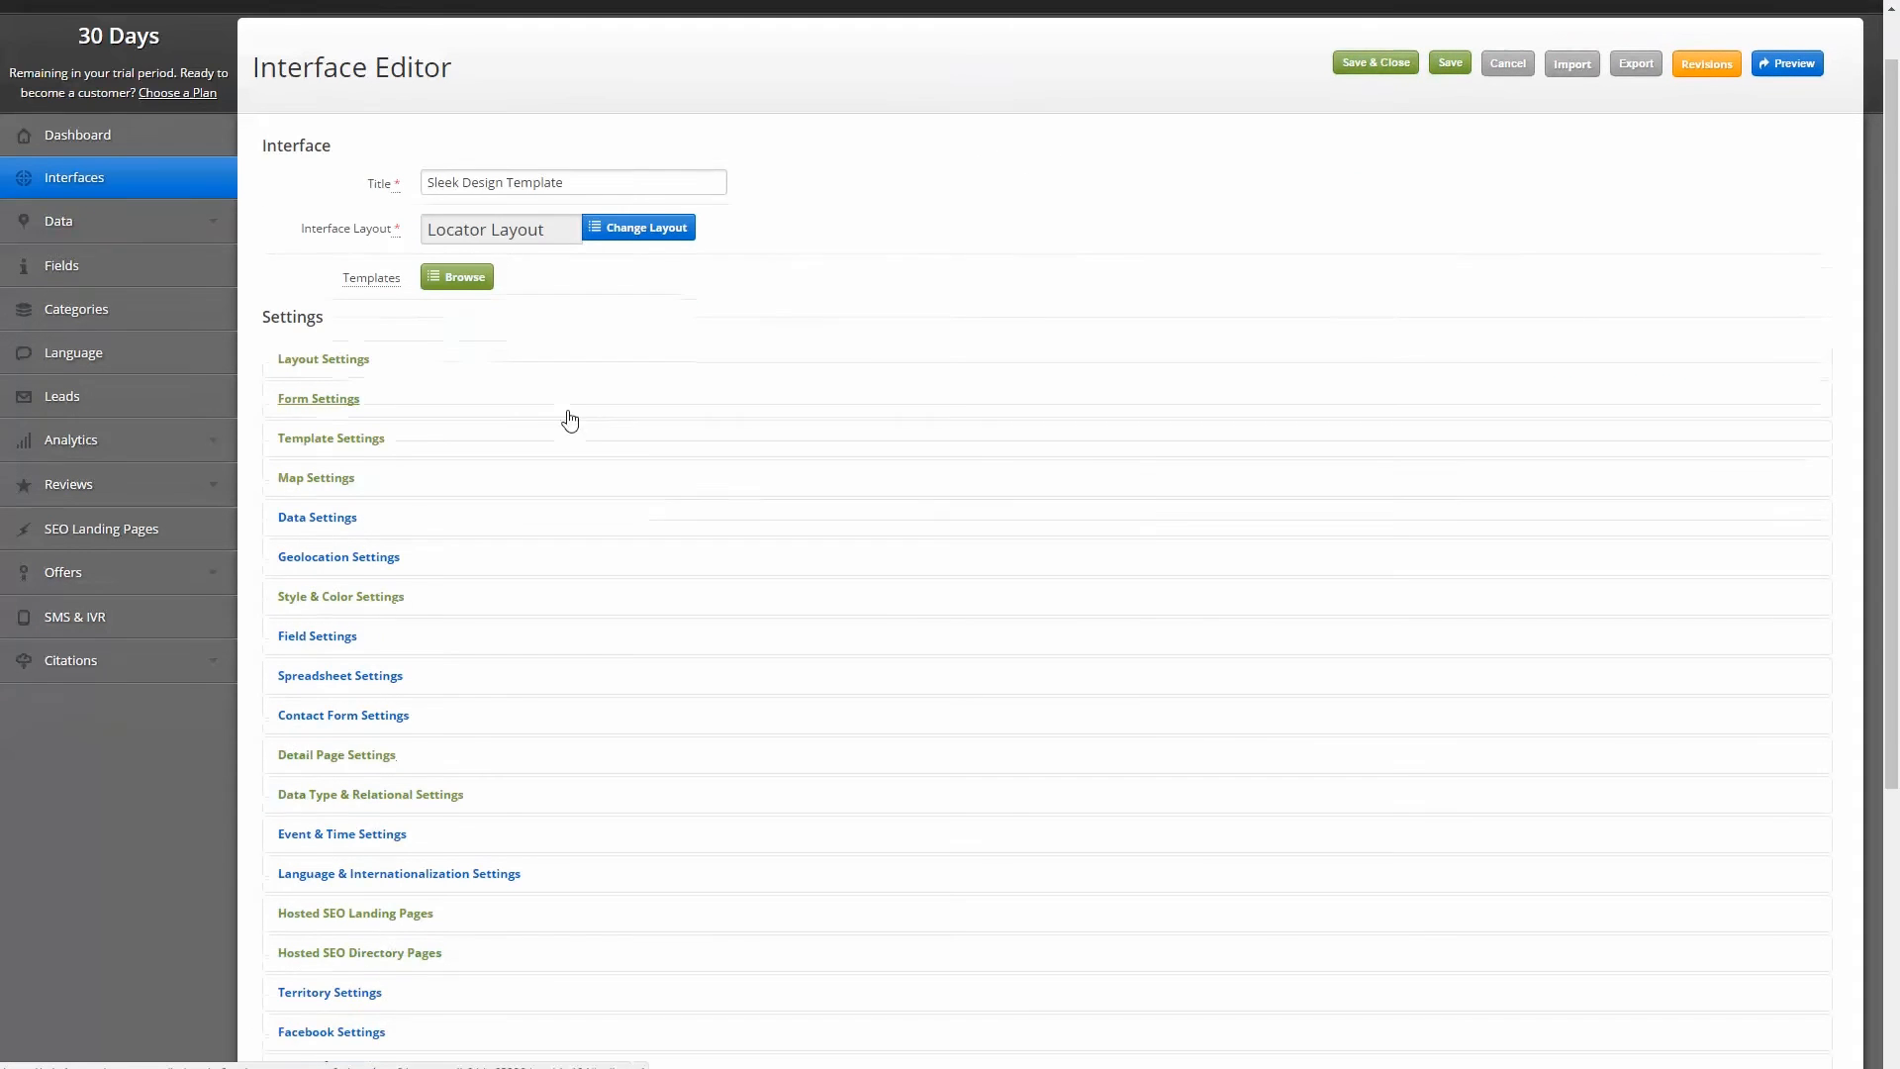
click(500, 327)
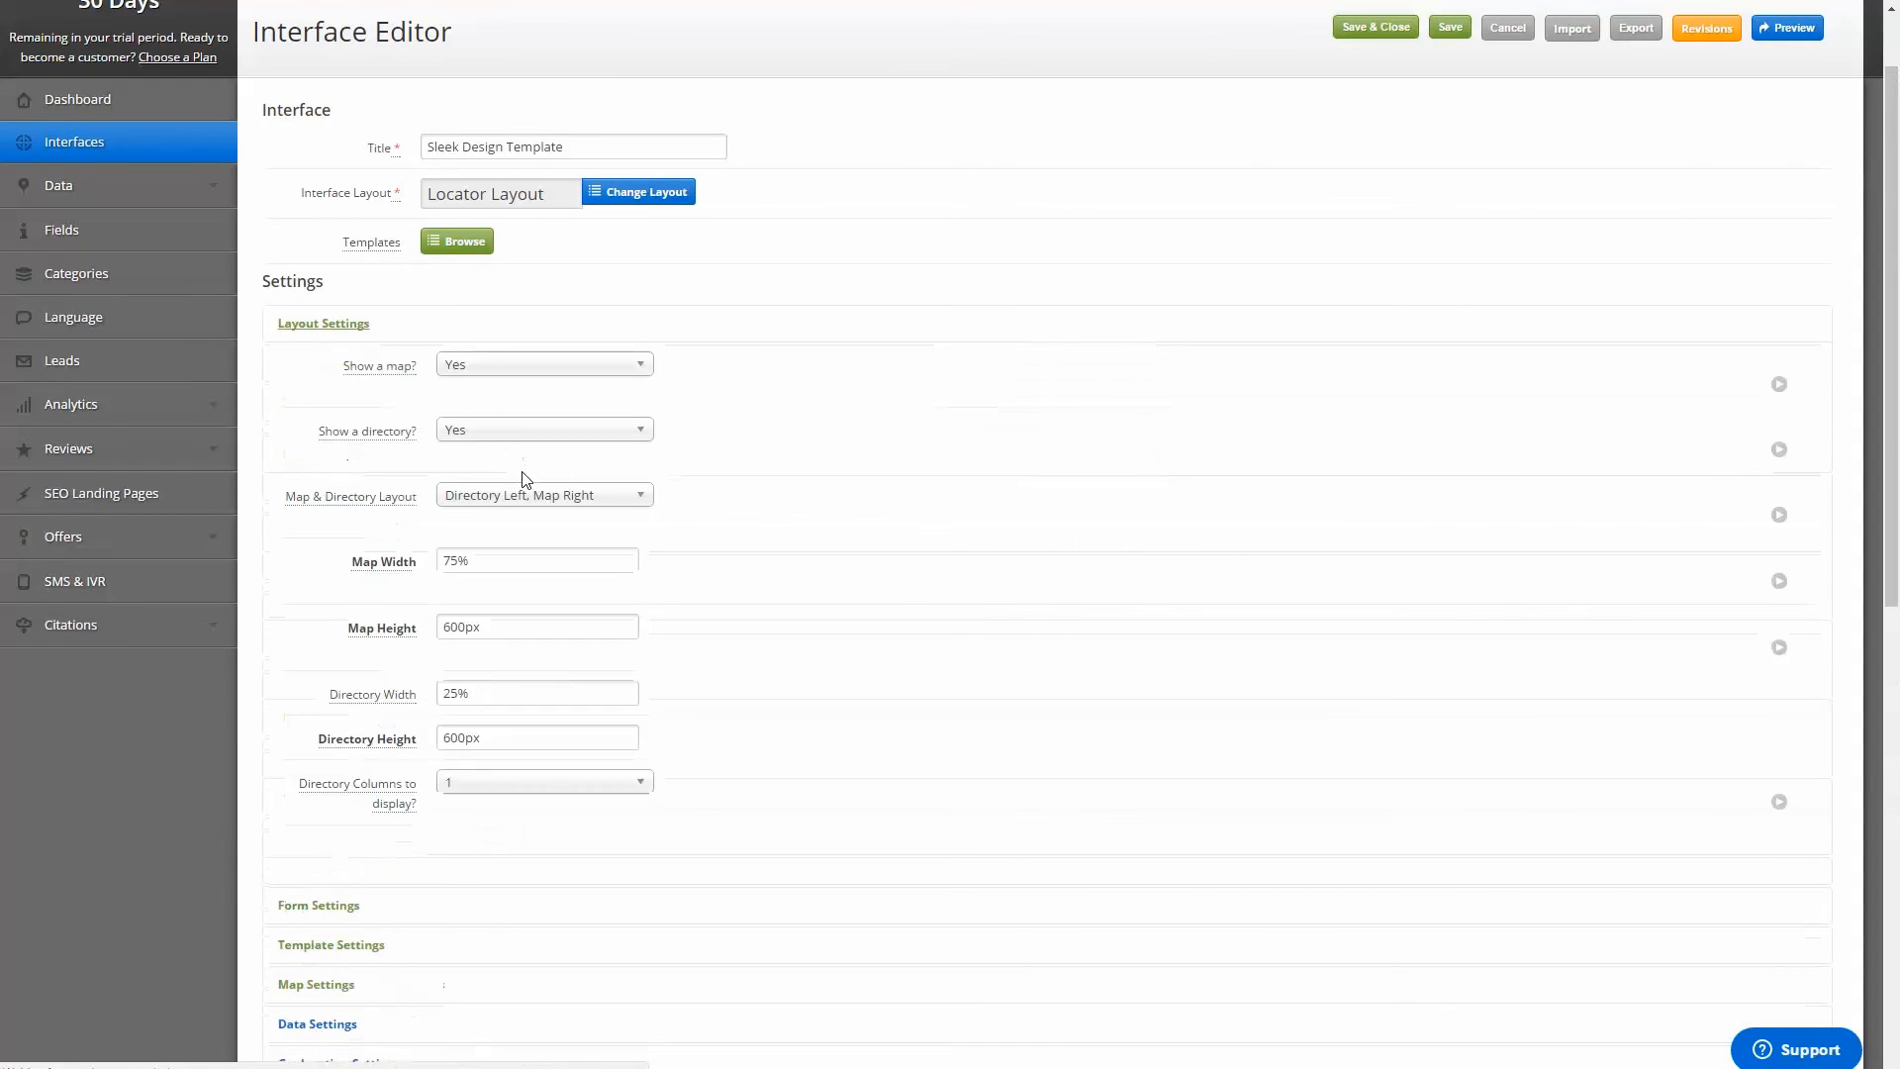
scroll(426, 418, up, 1)
click(424, 415)
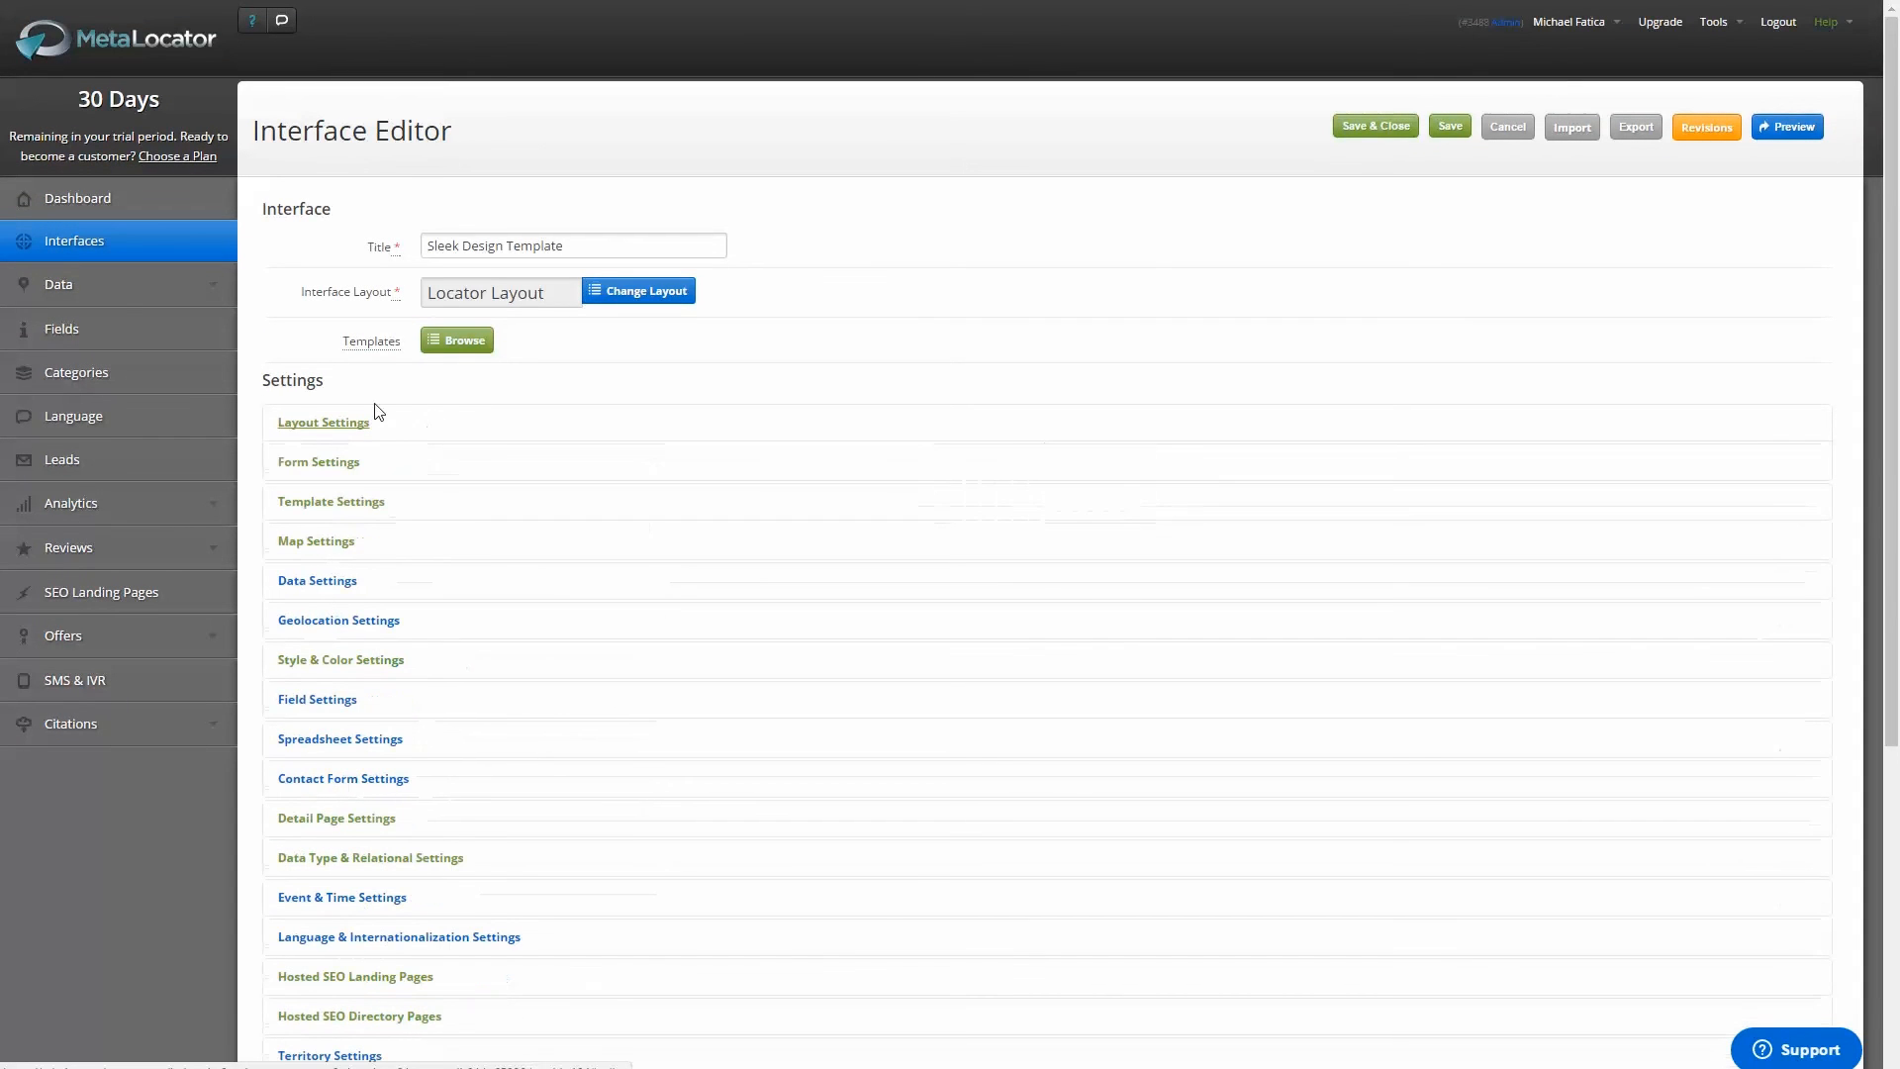